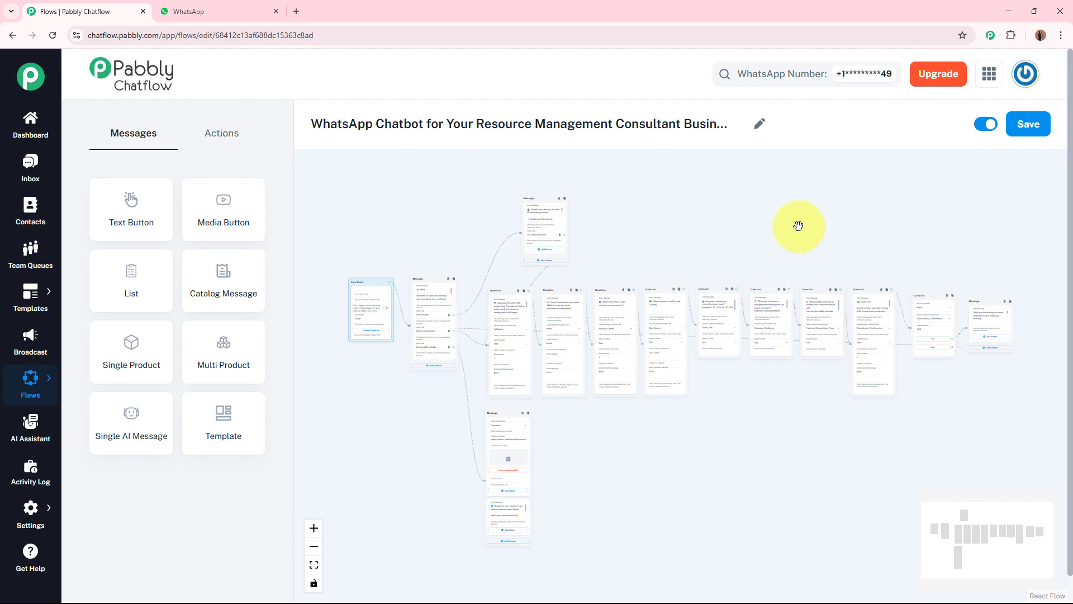
# Switch to WhatsApp and send the Pabbly Chatflow Bot the message "Hey, How can I book a consultation?"
pyautogui.click(221, 7)
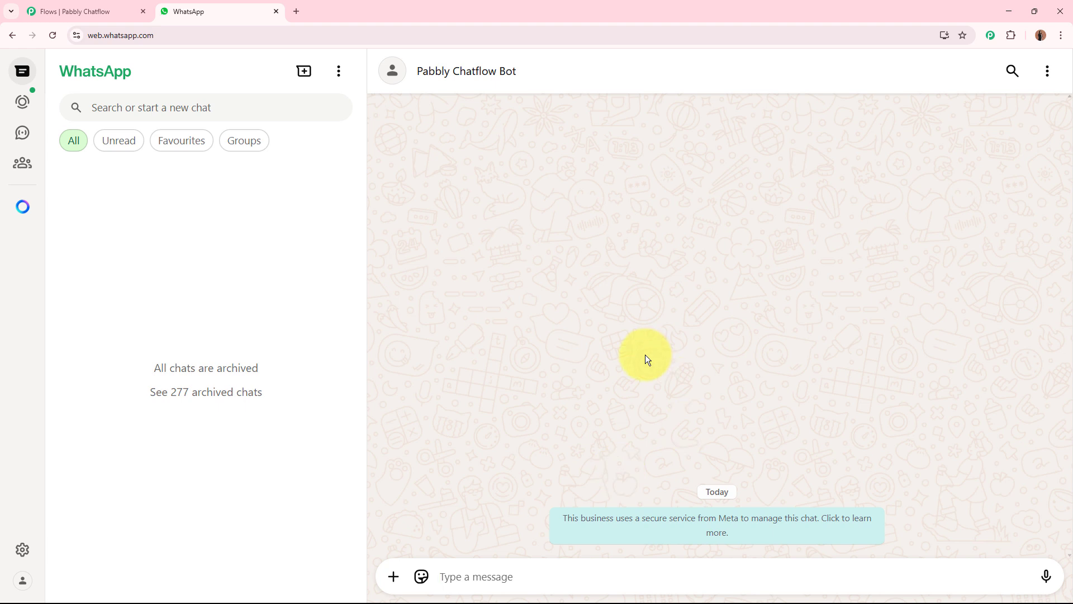
pyautogui.write('H')
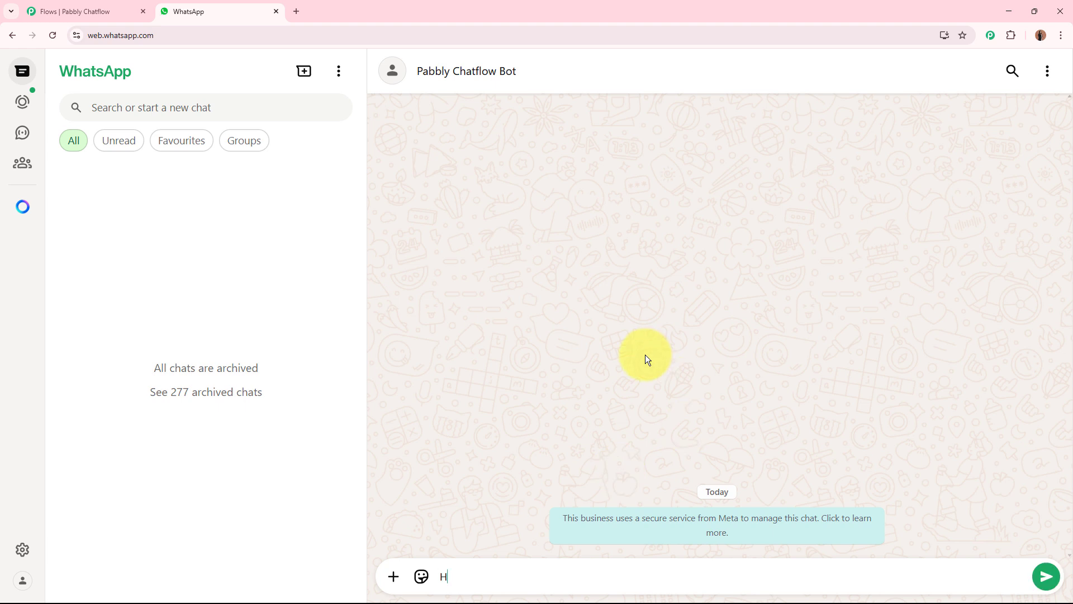
pyautogui.write('ey, How can I book a consultation?')
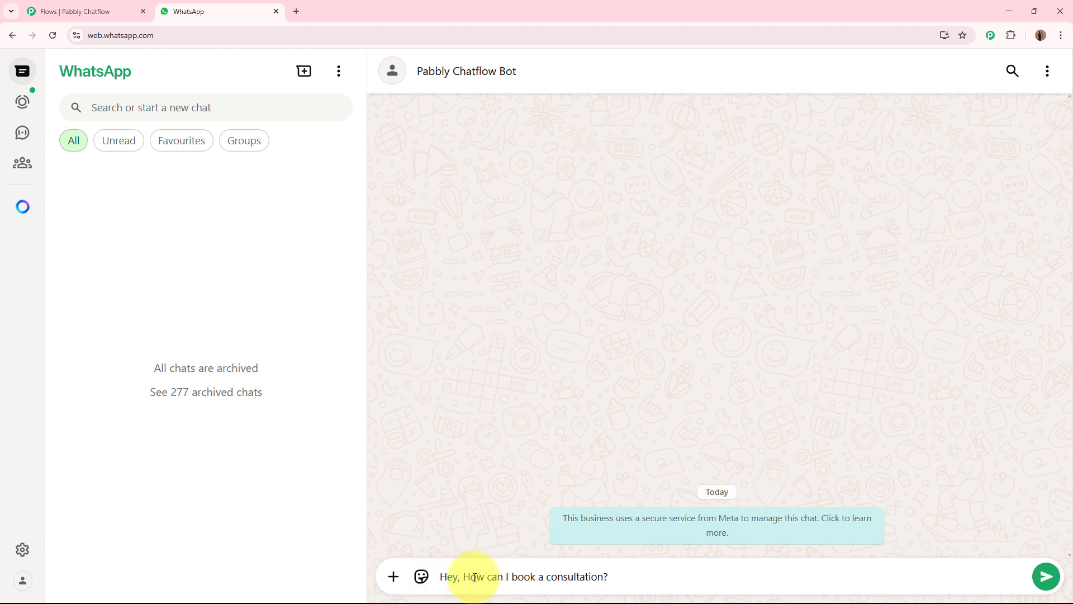
pyautogui.press('Return')
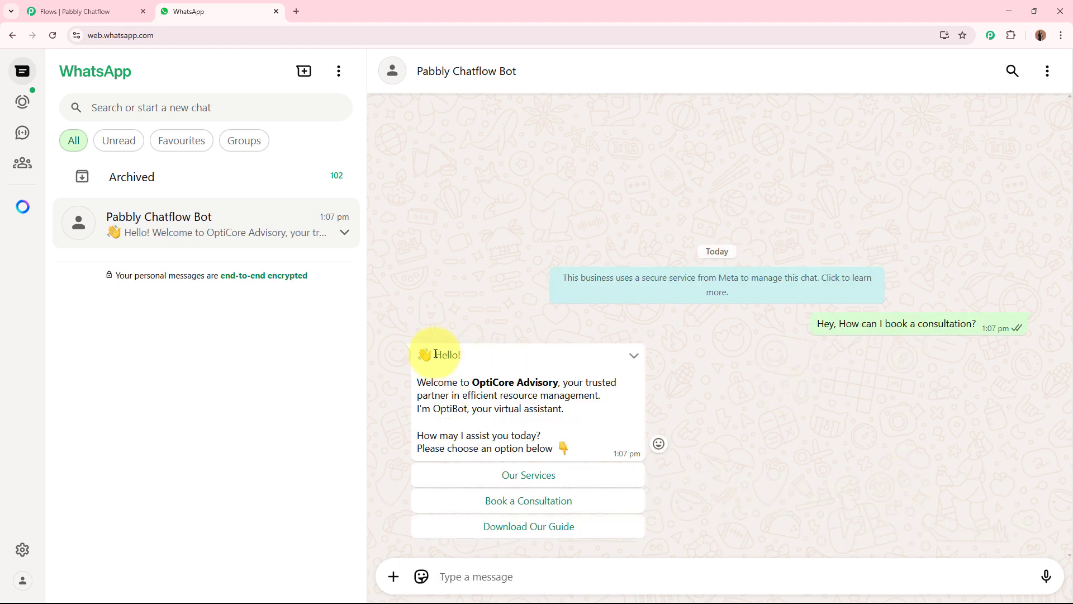
# Read the bot's welcome message and choose the Book a Consultation option
pyautogui.moveTo(435, 355); pyautogui.dragTo(570, 398)
pyautogui.click(571, 397)
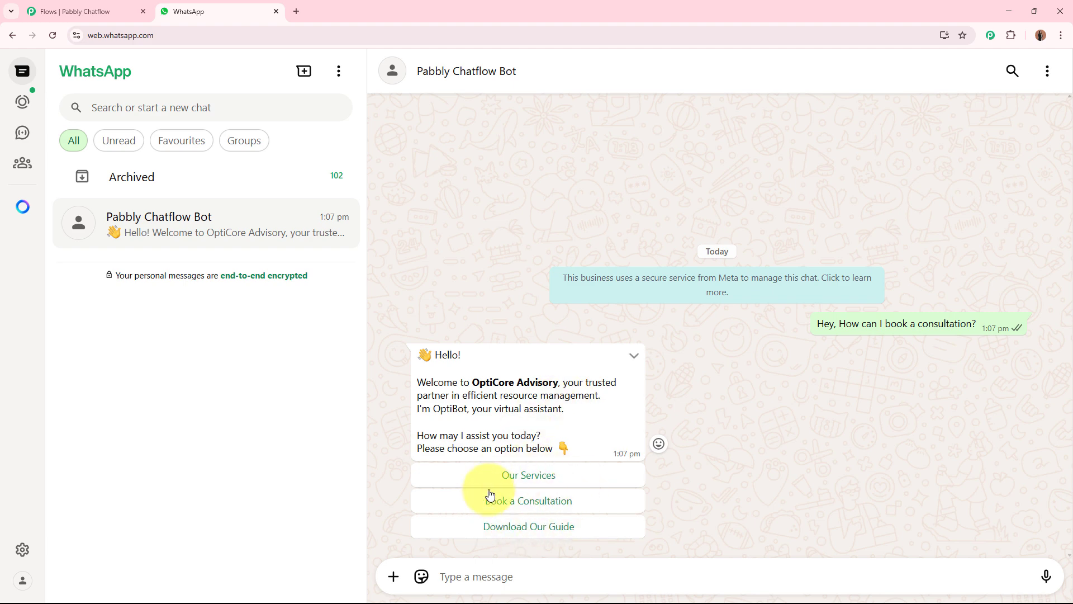
pyautogui.click(584, 506)
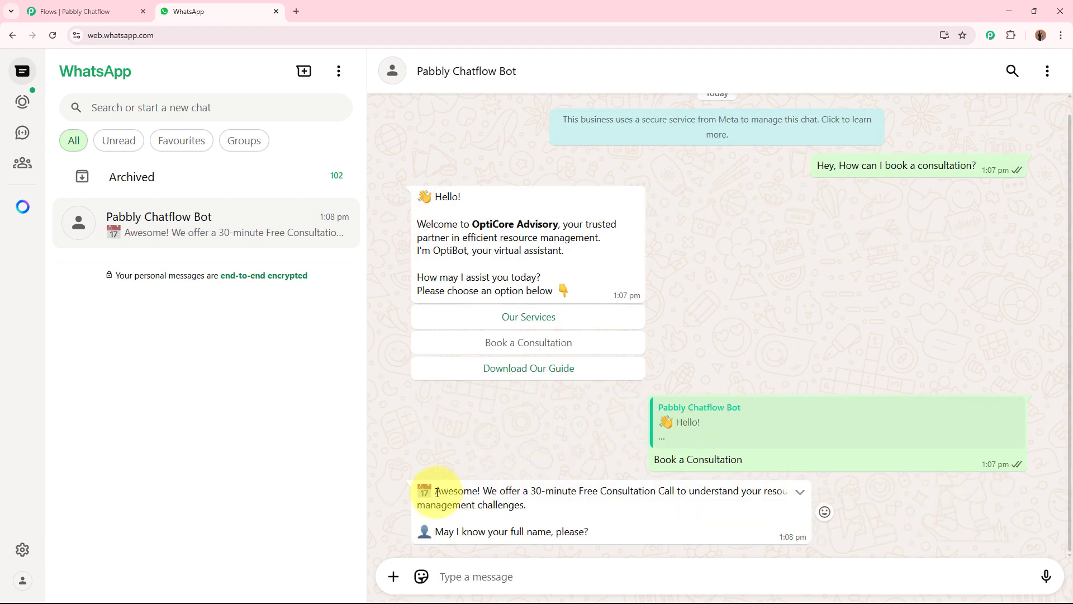
# Read the free consultation offer and answer the bot's full name question with a test name
pyautogui.moveTo(434, 491); pyautogui.dragTo(542, 508)
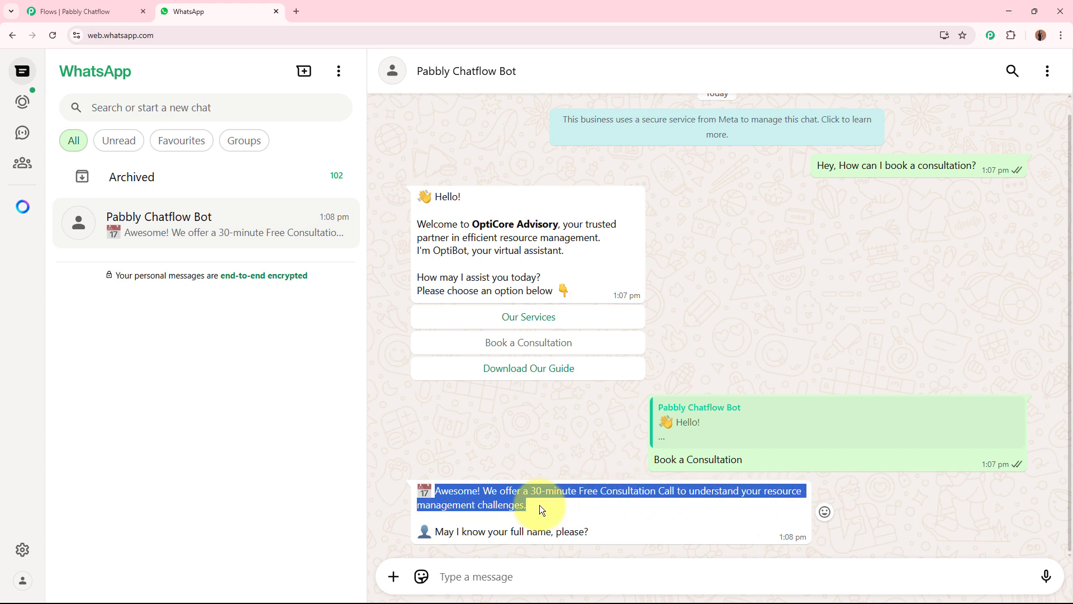
pyautogui.click(540, 507)
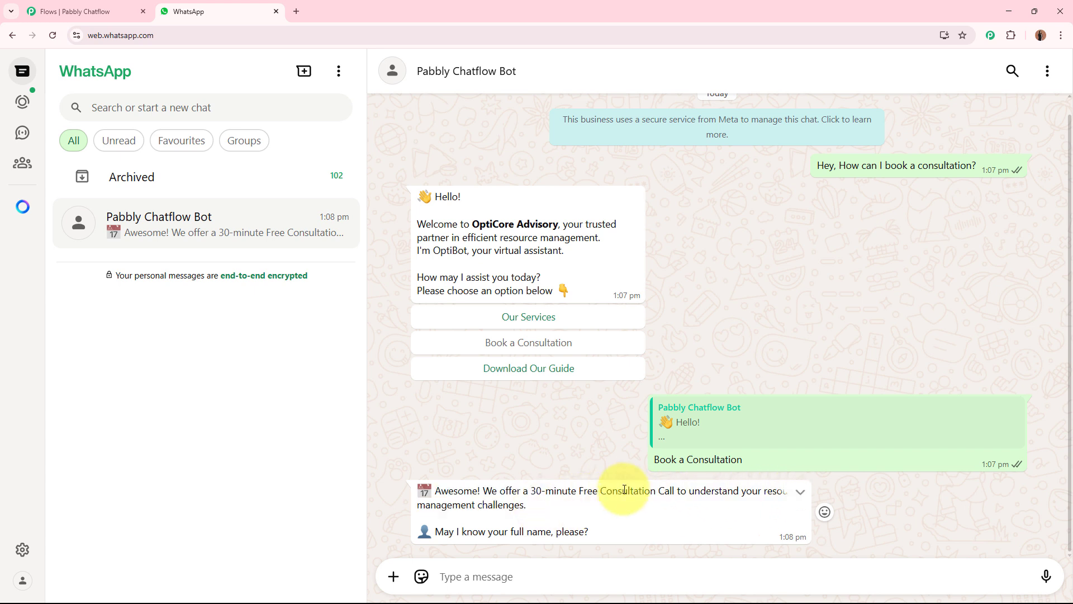
pyautogui.moveTo(645, 494); pyautogui.dragTo(529, 496)
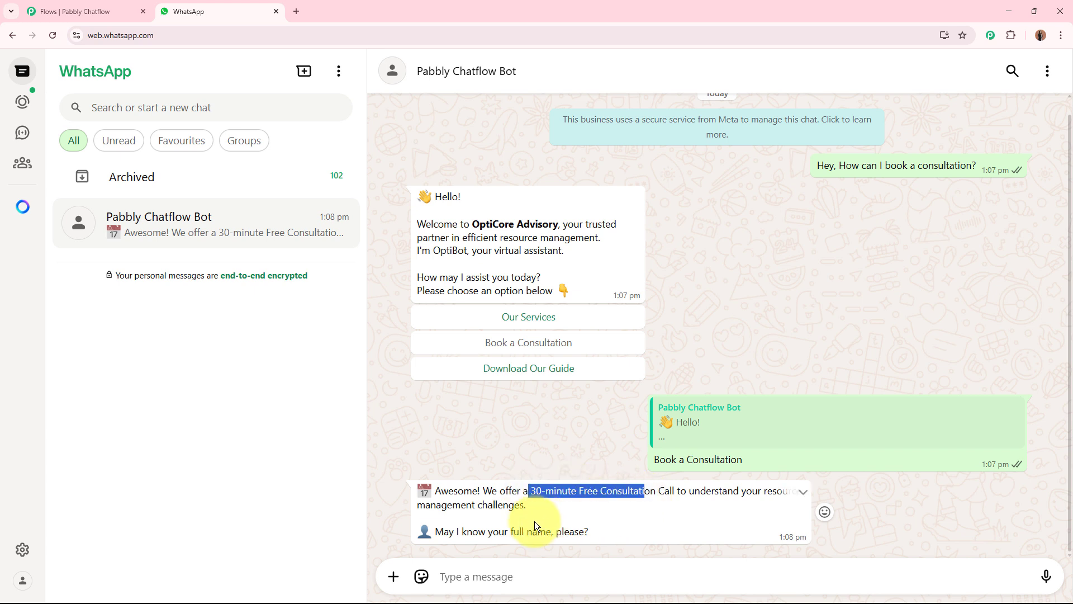
pyautogui.click(558, 576)
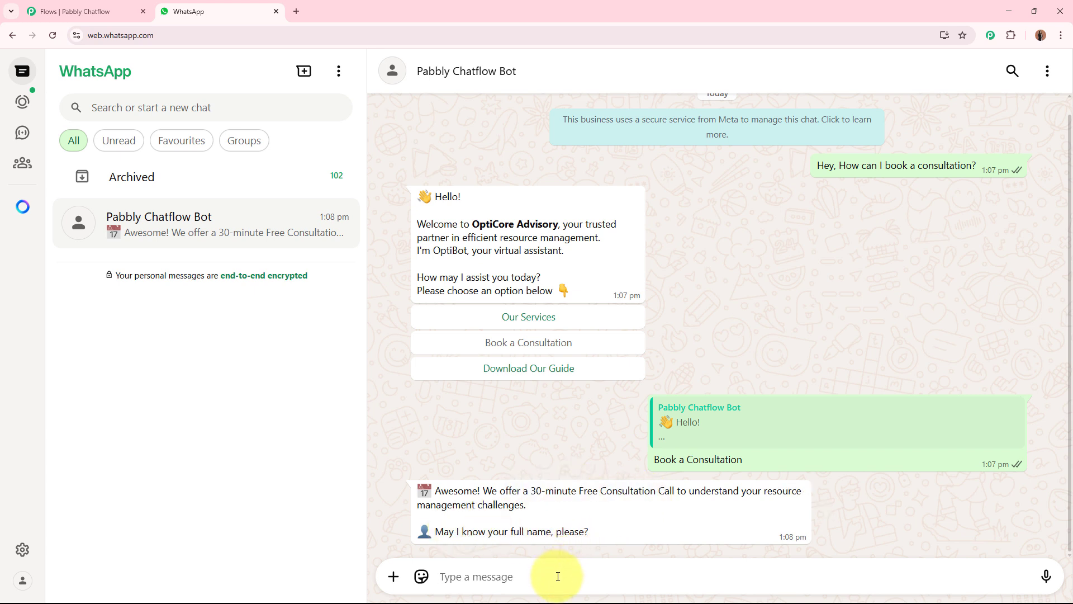
pyautogui.write('Test')
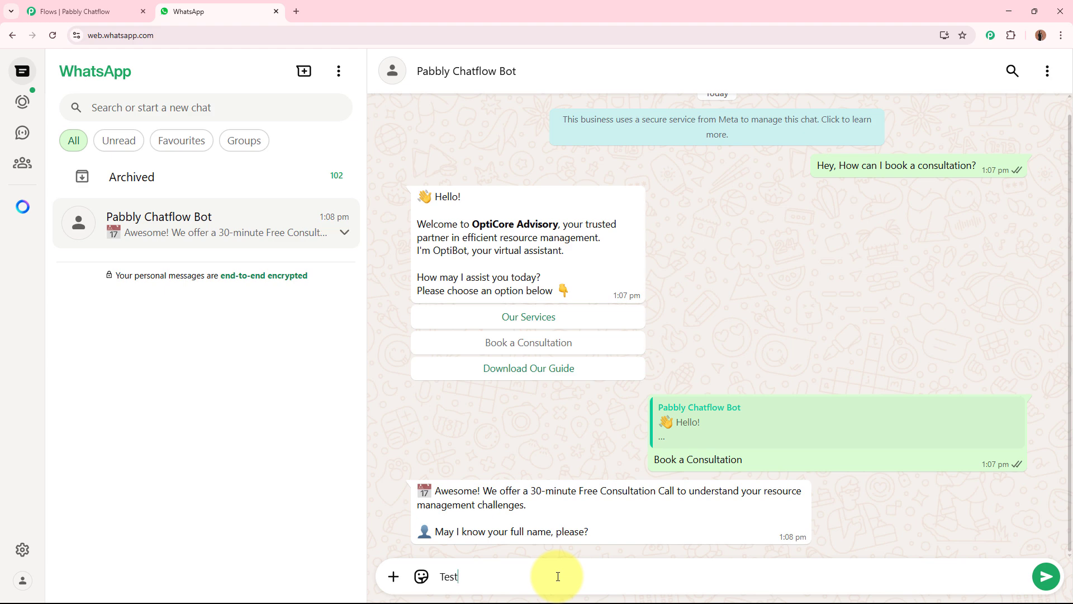
pyautogui.press('Return')
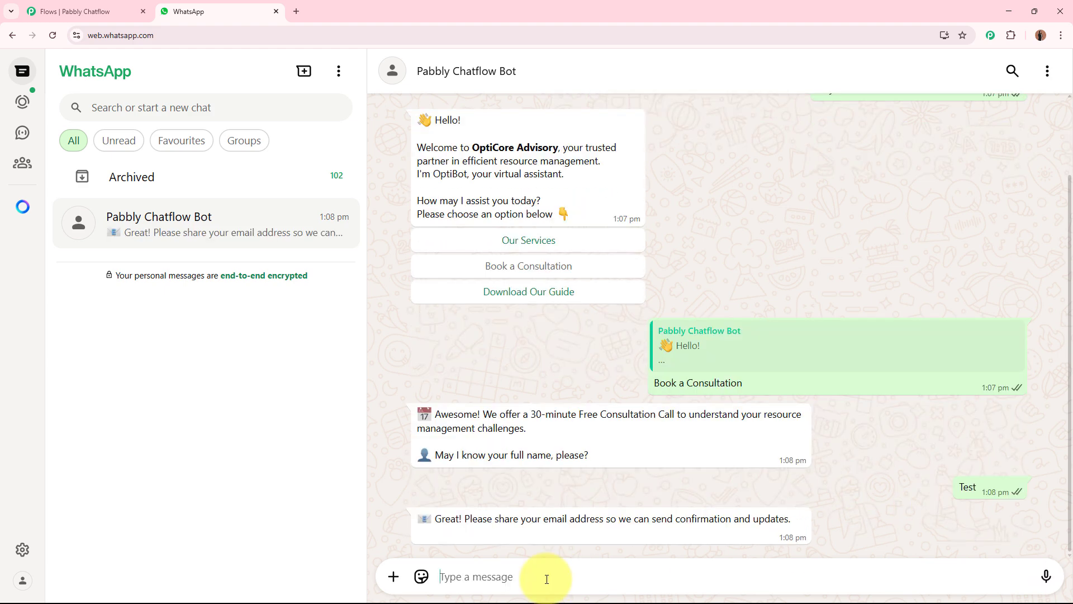
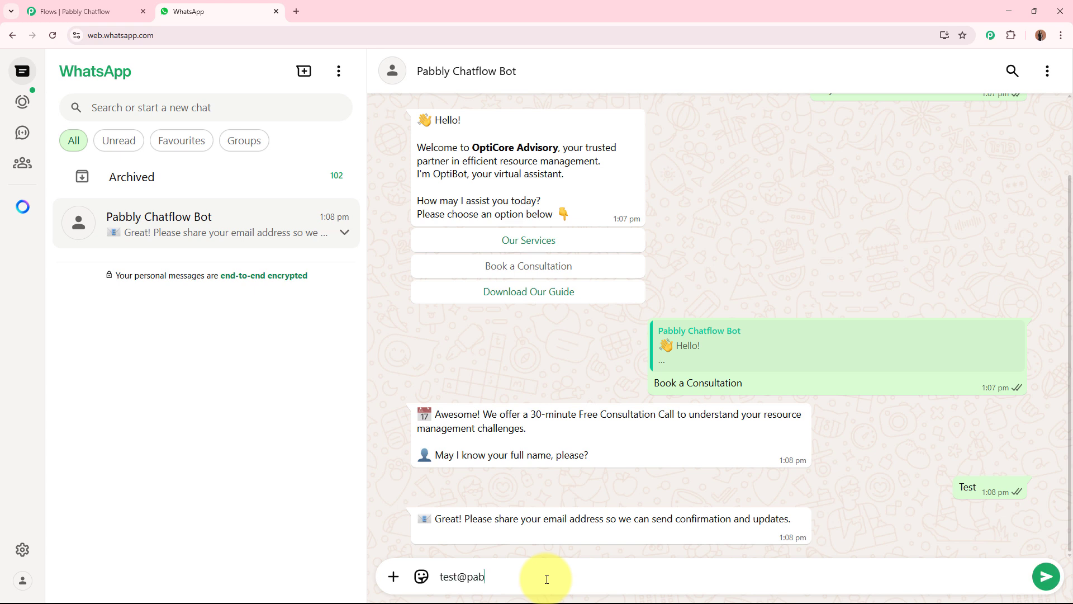
# Send the contact's email address in reply to the bot's email question
pyautogui.press('Return')
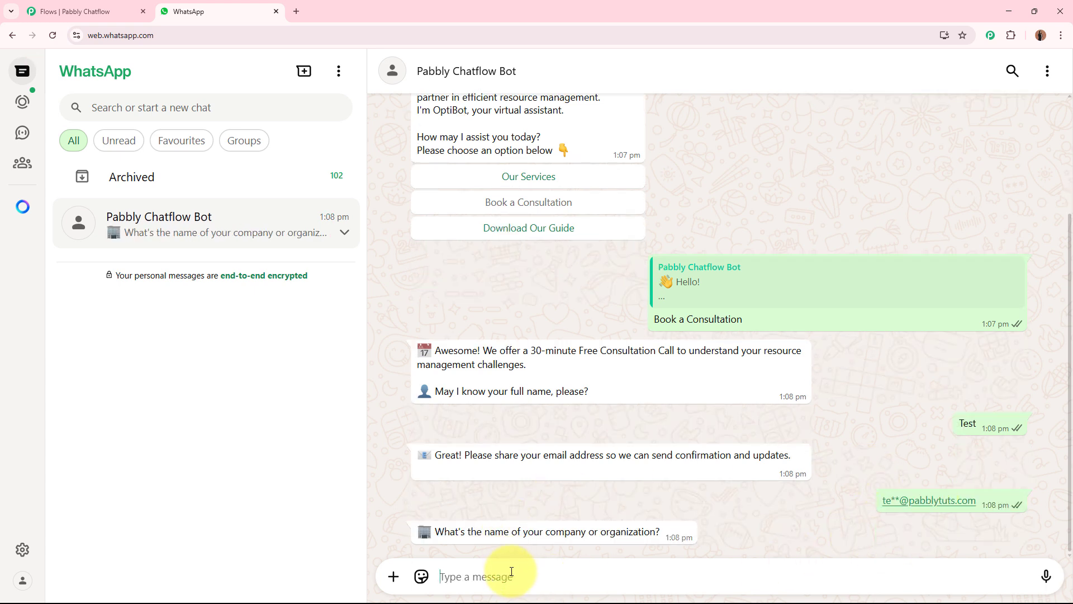
# Answer the company question with "ABC Company" and the city and country question with "Bhopal, India"
pyautogui.write('A')
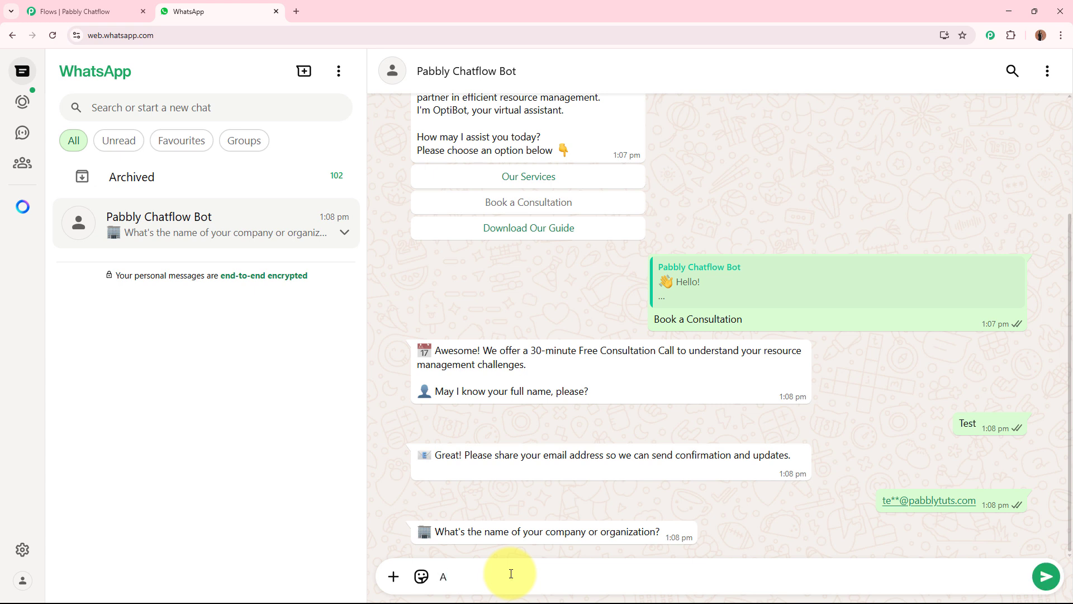
pyautogui.write('BC Company')
pyautogui.press('Return')
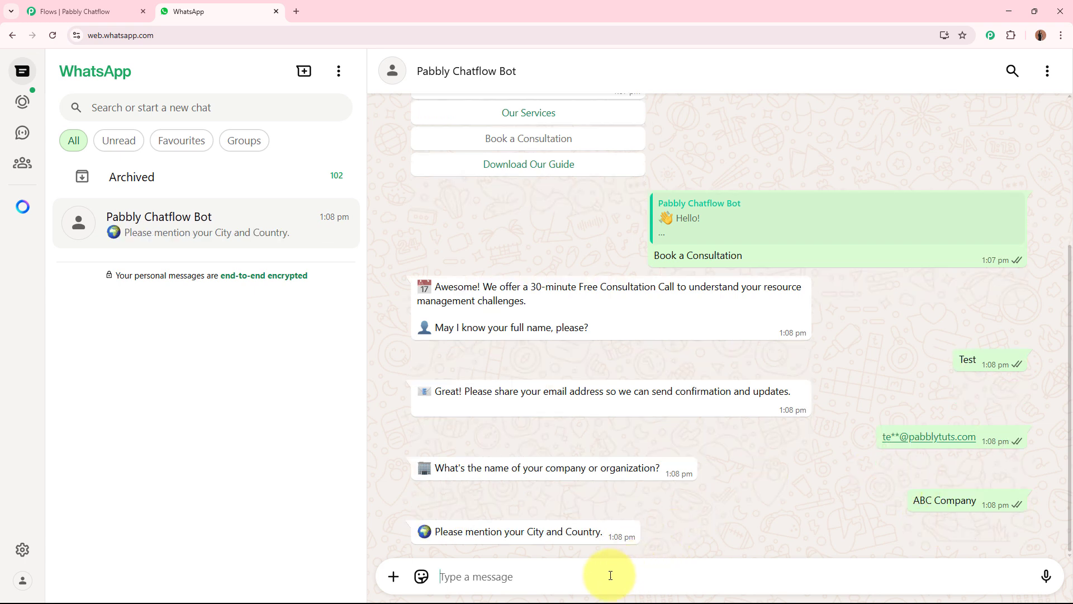
pyautogui.write('hB')
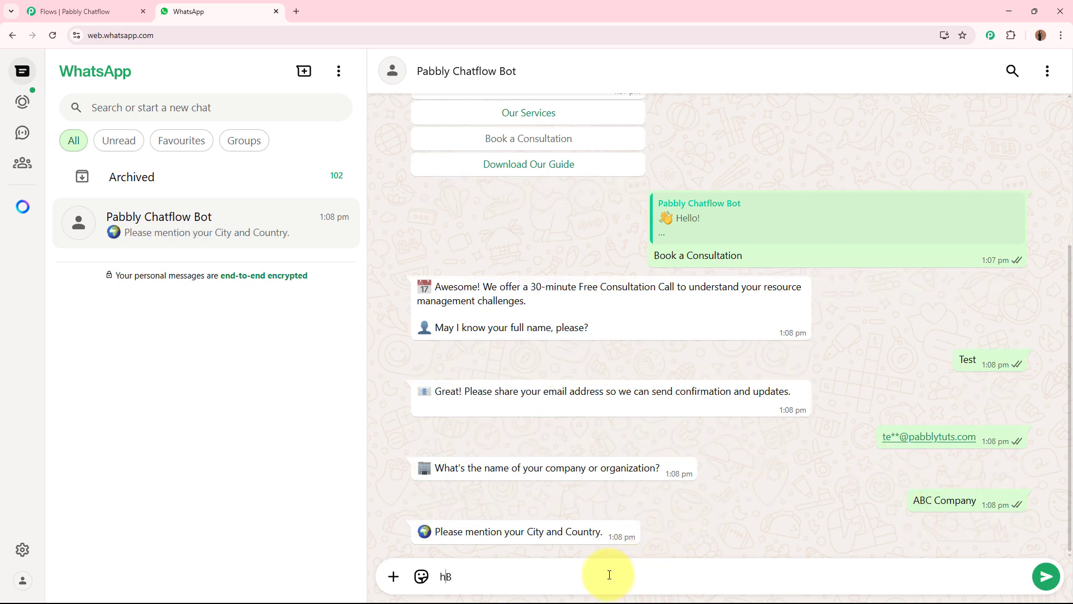
pyautogui.write('hopal, India')
pyautogui.press('Return')
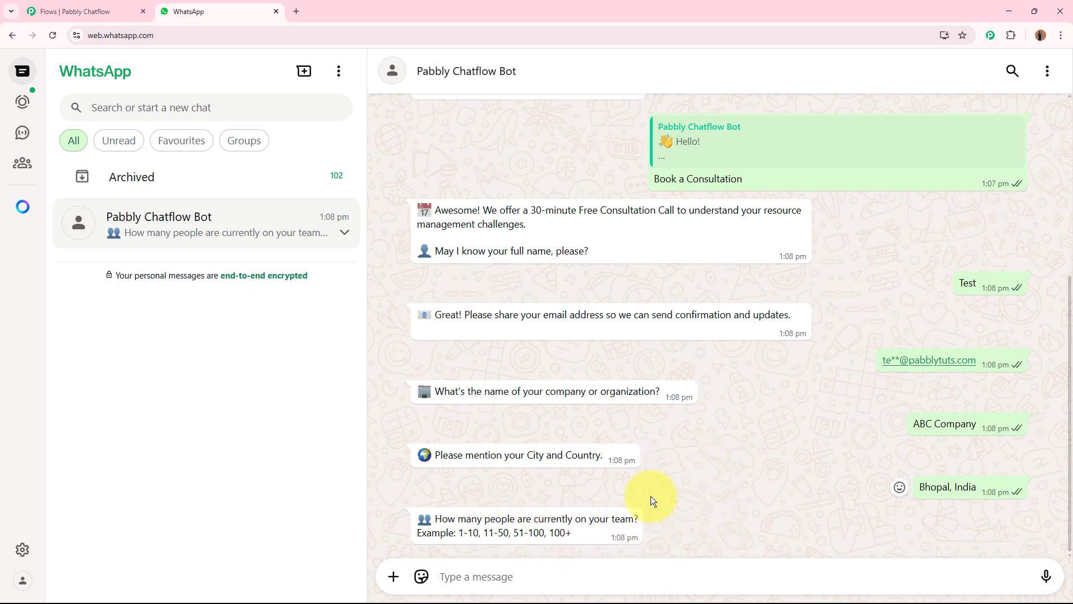
# Copy the example range 51-100 from the team size question and send it as the answer
pyautogui.moveTo(514, 533); pyautogui.dragTo(541, 530)
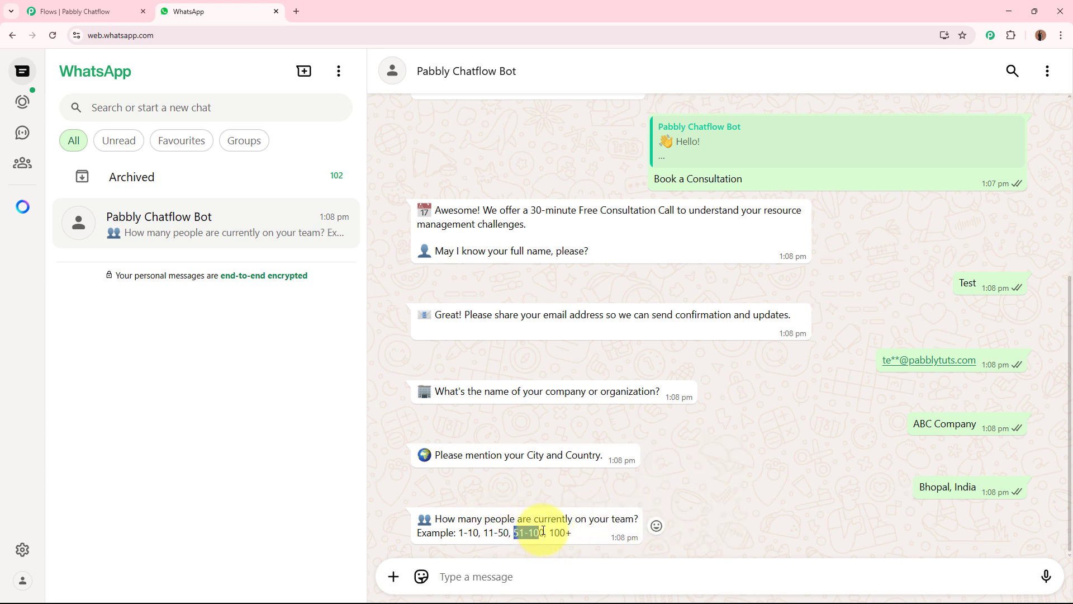
pyautogui.hotkey('ctrl', 'c')
pyautogui.click(499, 576)
pyautogui.hotkey('ctrl', 'v')
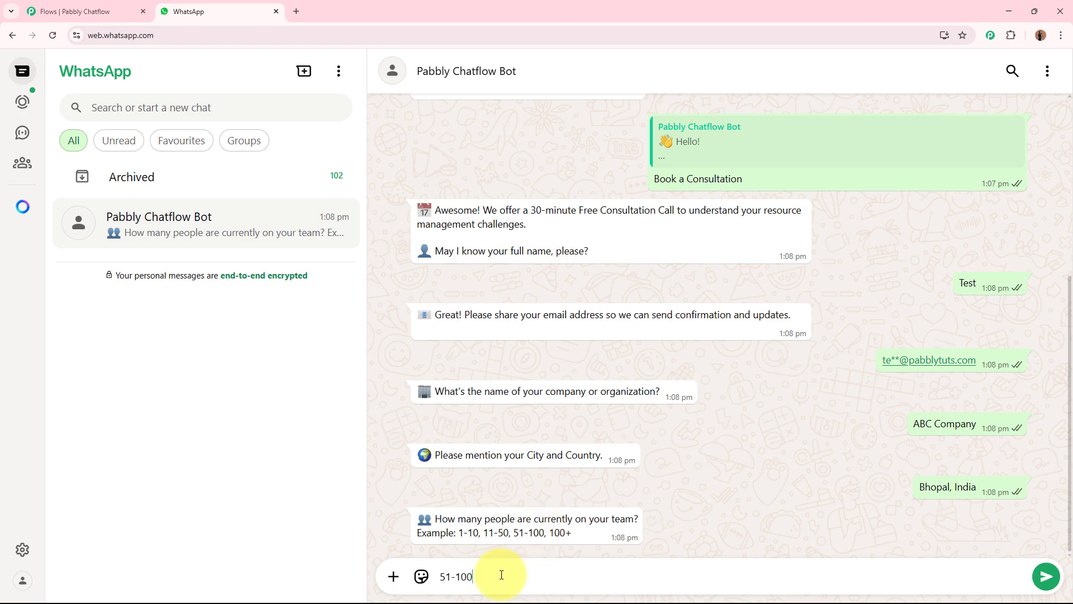
pyautogui.hotkey('ctrl', 'z')
pyautogui.hotkey('ctrl', 'v')
pyautogui.press('Return')
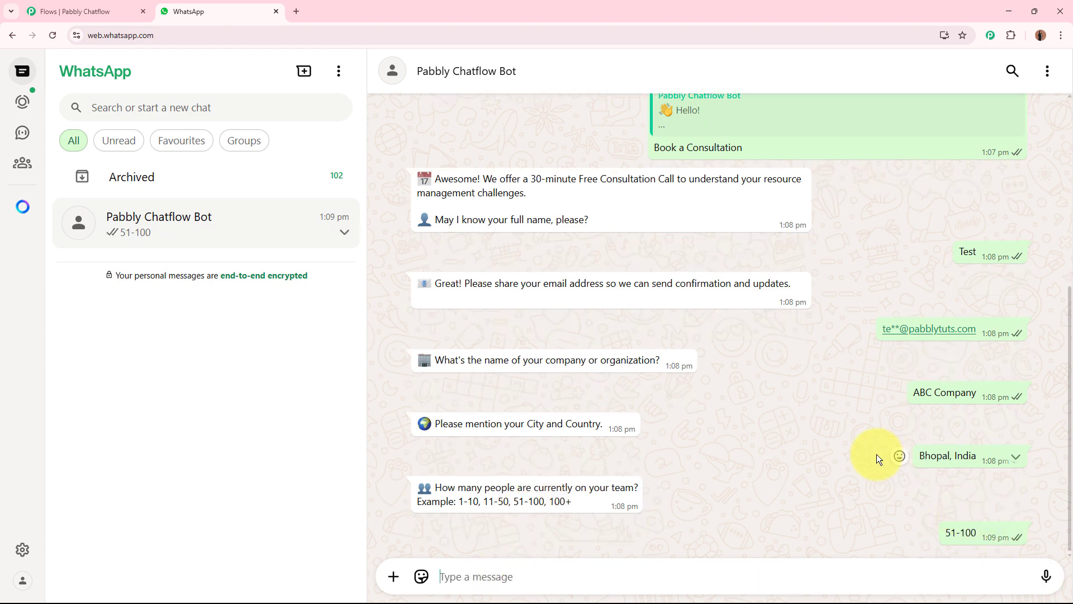
# Copy "Overloaded team" from the examples in the resource management challenge question and send it as the answer
pyautogui.moveTo(435, 518); pyautogui.dragTo(648, 519)
pyautogui.click(599, 532)
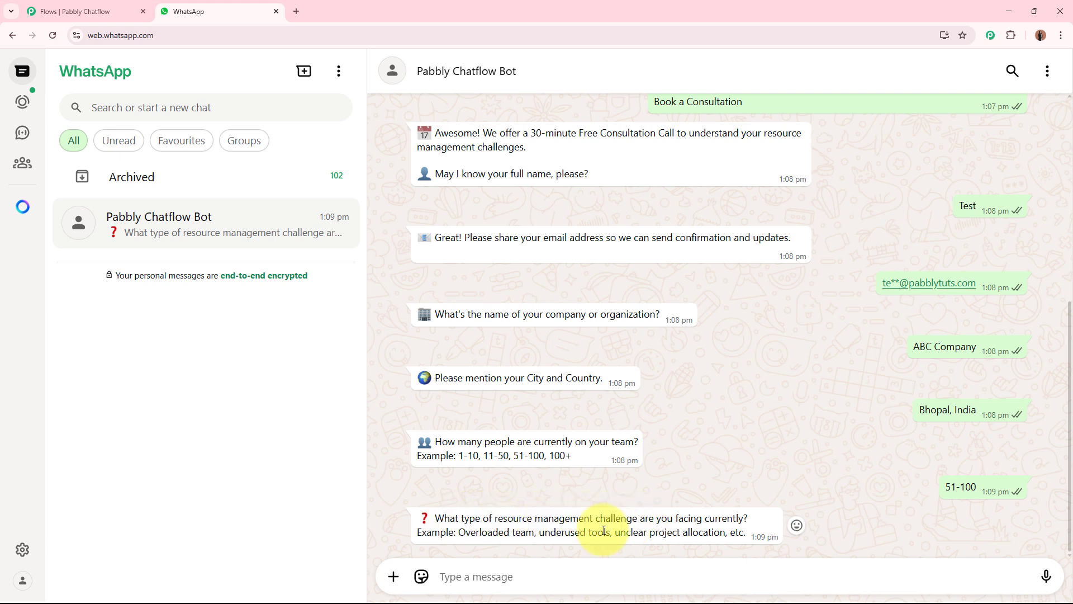
pyautogui.moveTo(459, 532); pyautogui.dragTo(535, 533)
pyautogui.hotkey('ctrl', 'c')
pyautogui.click(499, 568)
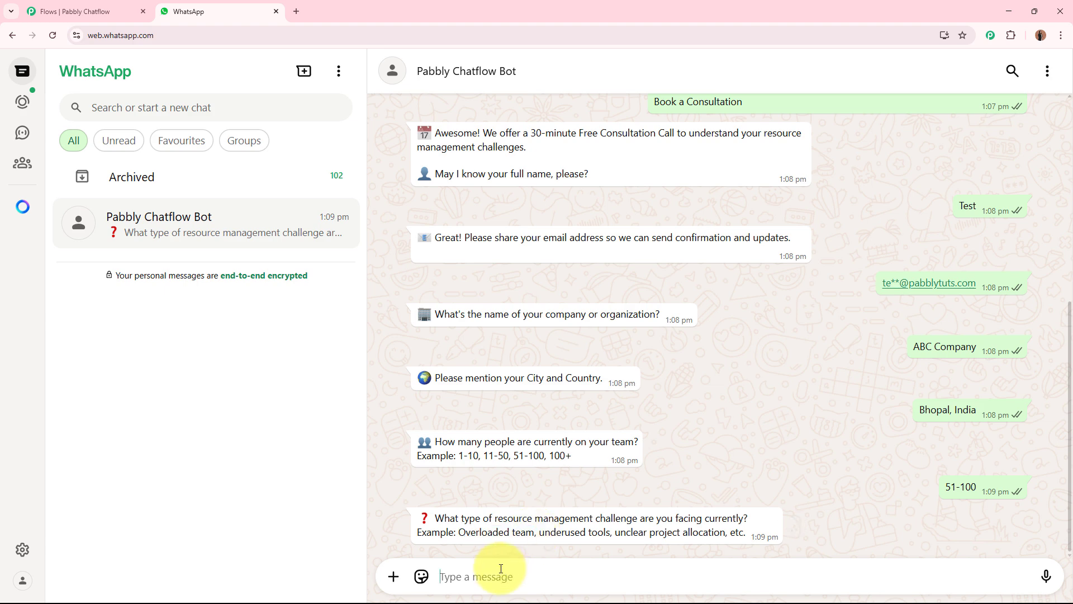
pyautogui.hotkey('ctrl', 'v')
pyautogui.press('Return')
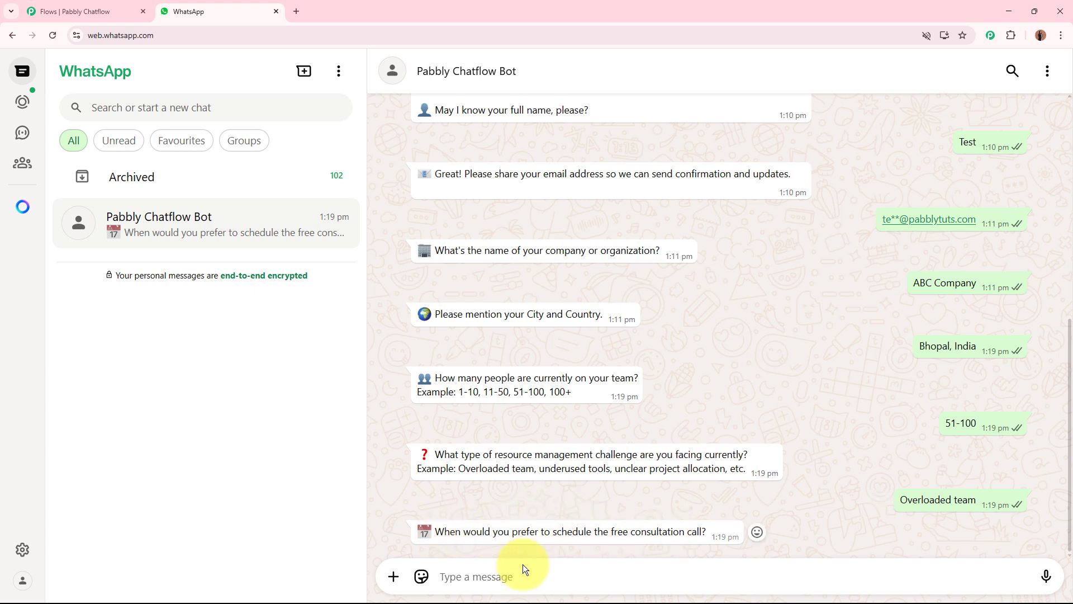
# Answer the preferred consultation schedule question with "Morning by 10:30 AM"
pyautogui.write('M')
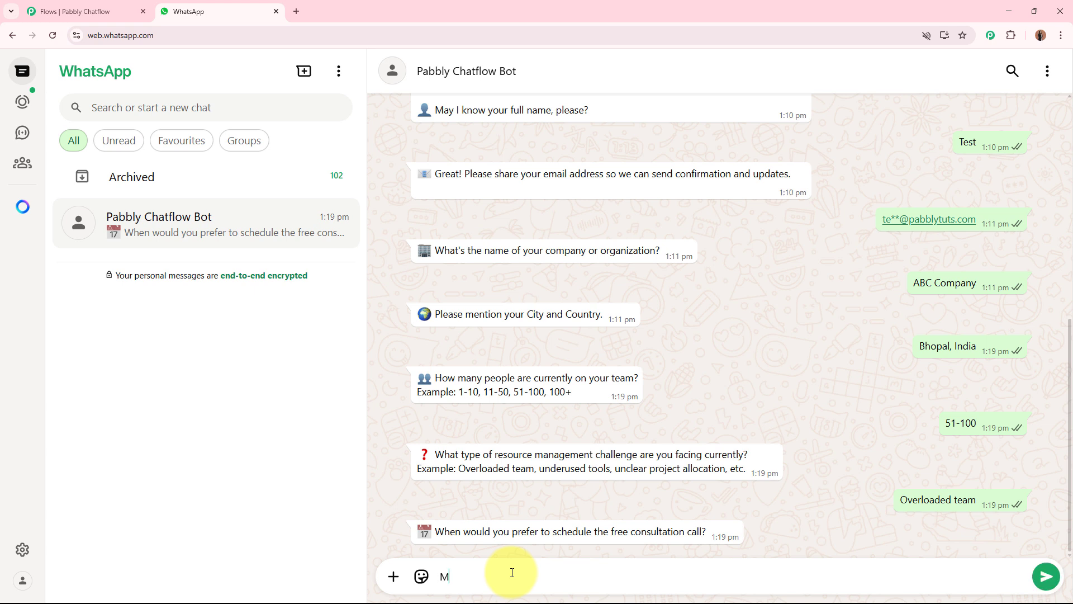
pyautogui.write('orning by 10:30 AM')
pyautogui.press('Return')
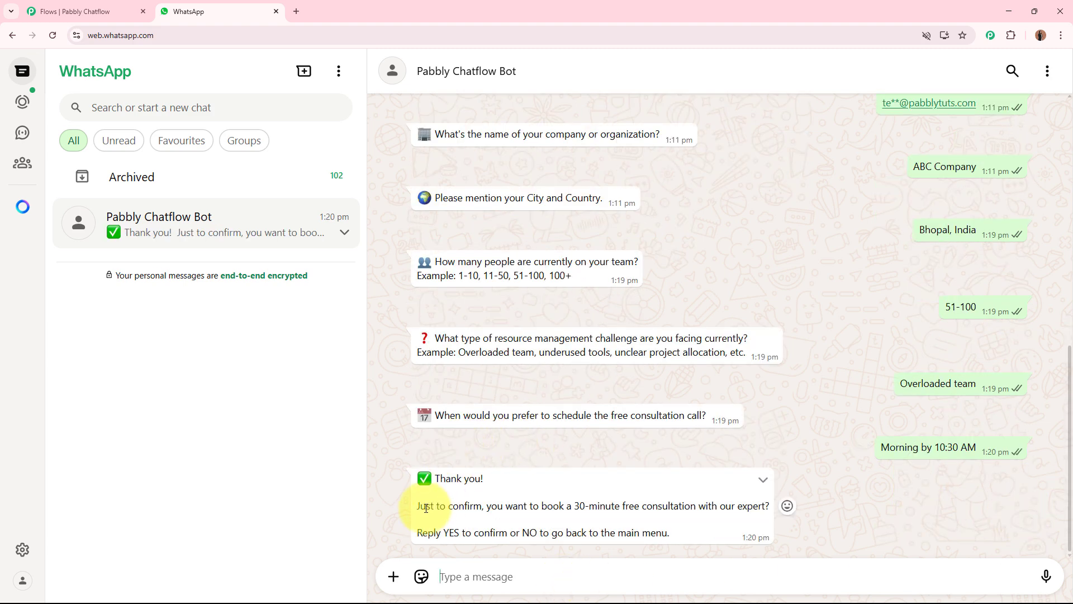
# Read the confirmation request and confirm the free consultation booking by replying YES
pyautogui.moveTo(426, 508); pyautogui.dragTo(742, 506)
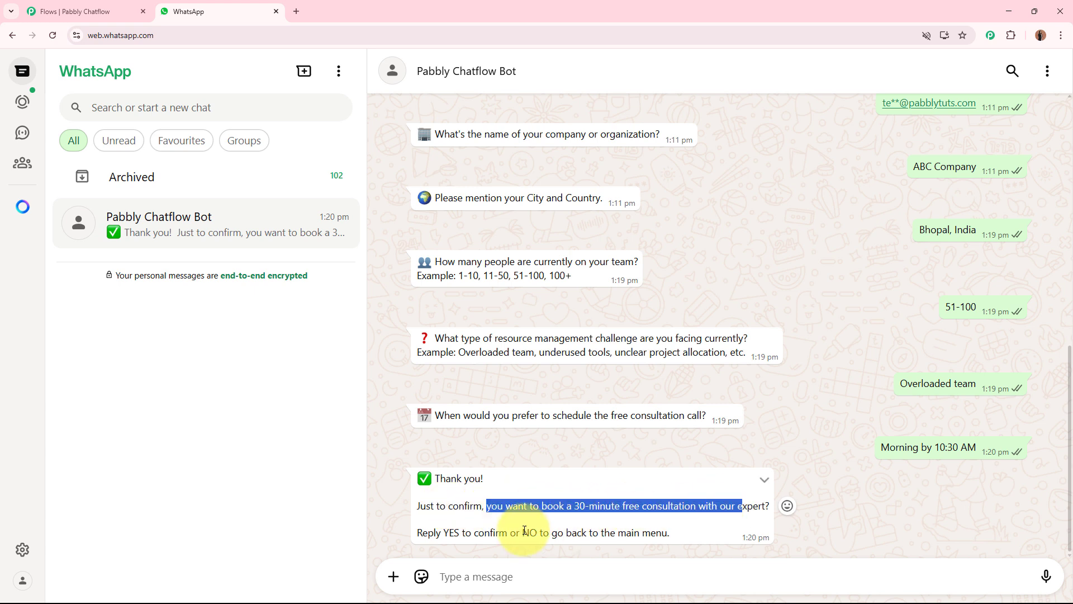
pyautogui.moveTo(443, 534); pyautogui.dragTo(642, 535)
pyautogui.click(643, 535)
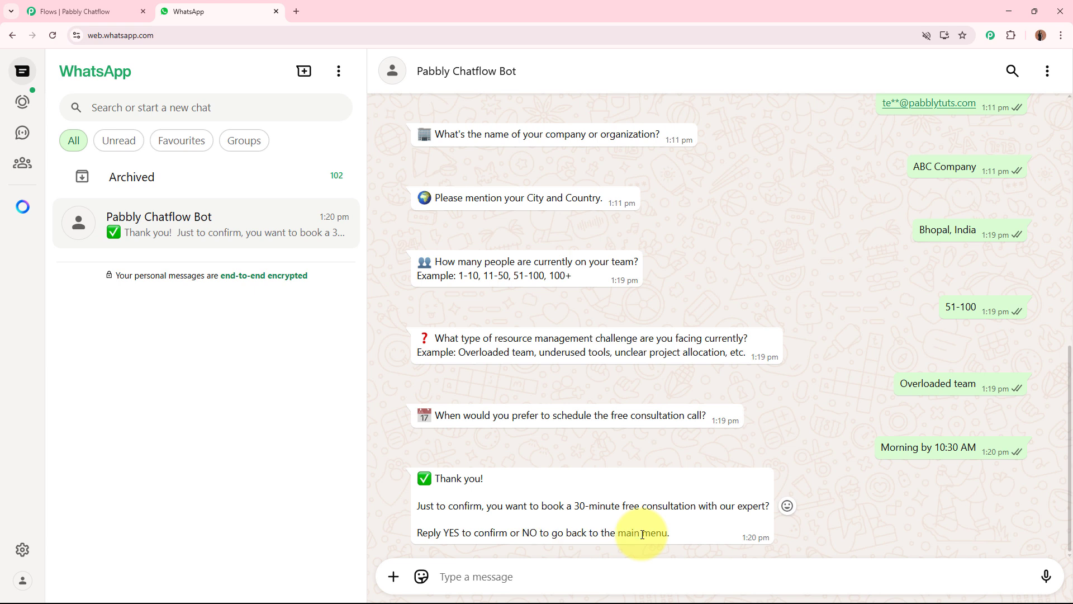
pyautogui.doubleClick(459, 535)
pyautogui.hotkey('ctrl', 'c')
pyautogui.click(442, 576)
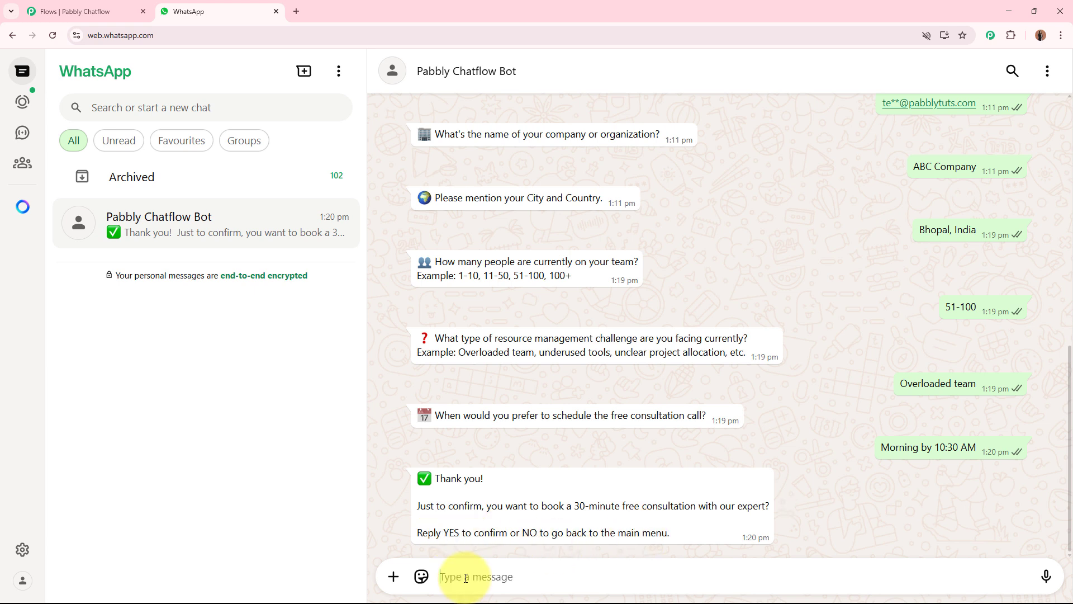
pyautogui.hotkey('ctrl', 'v')
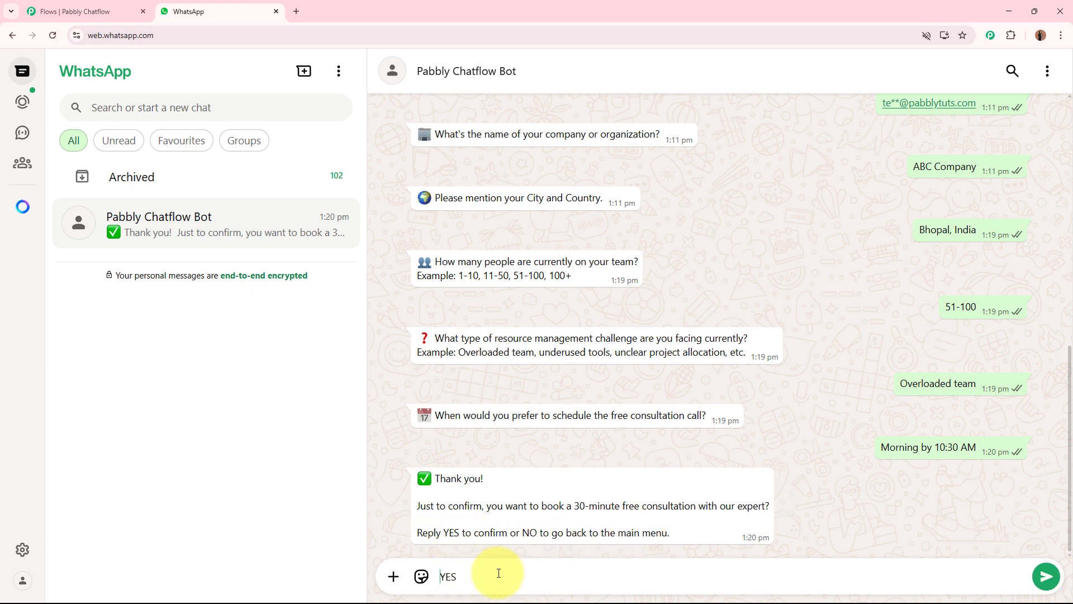
pyautogui.press('Return')
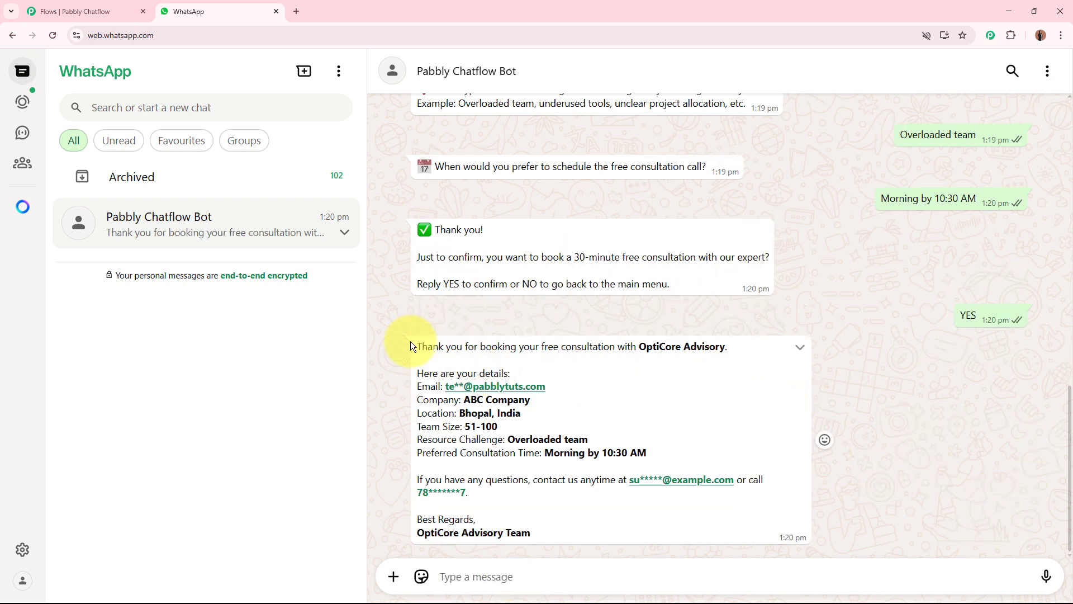
# Review the booking confirmation message, checking the listed contact details and the preferred consultation time
pyautogui.moveTo(411, 346); pyautogui.dragTo(725, 347)
pyautogui.click(421, 370)
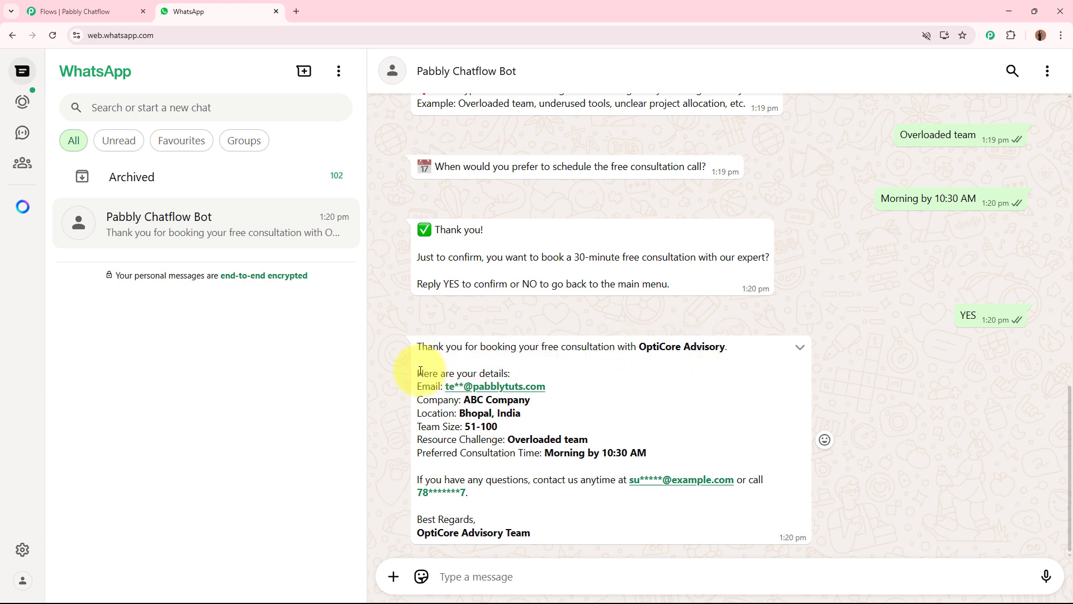
pyautogui.moveTo(420, 371); pyautogui.dragTo(459, 387)
pyautogui.click(423, 388)
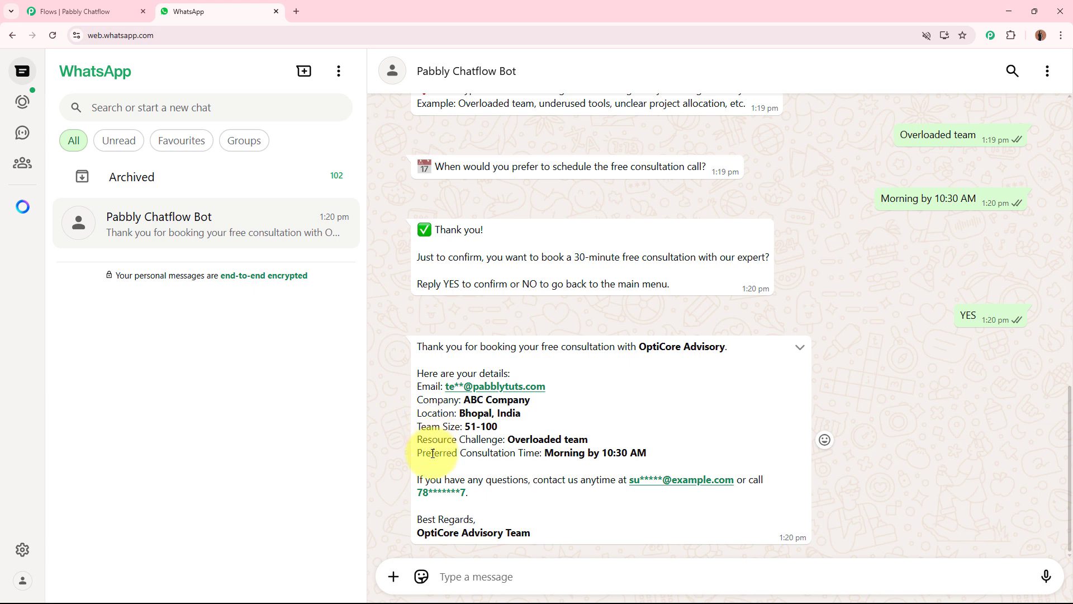
pyautogui.moveTo(433, 453); pyautogui.dragTo(511, 454)
pyautogui.click(489, 410)
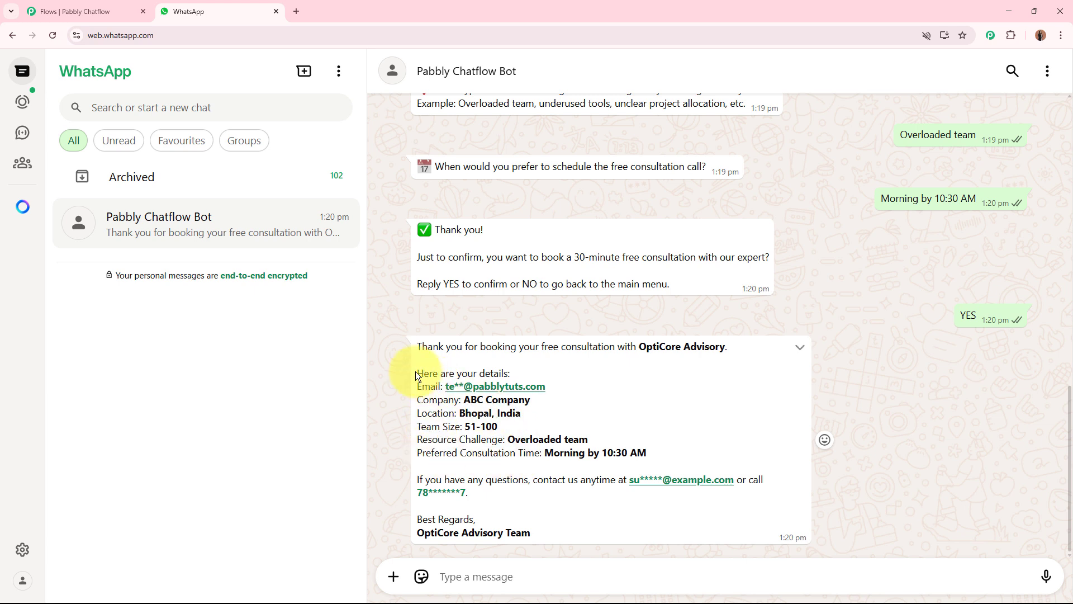
pyautogui.moveTo(407, 371); pyautogui.dragTo(682, 450)
pyautogui.click(454, 470)
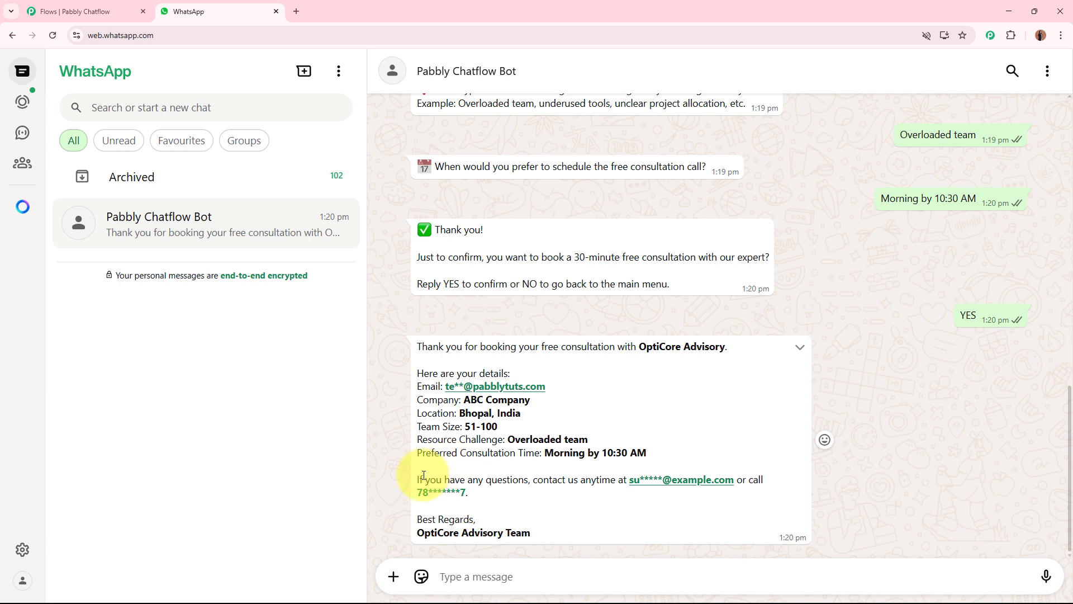
# Review the contact note in the booking confirmation and look back over the earlier questions and answers in the chat
pyautogui.moveTo(423, 479); pyautogui.dragTo(557, 497)
pyautogui.click(556, 495)
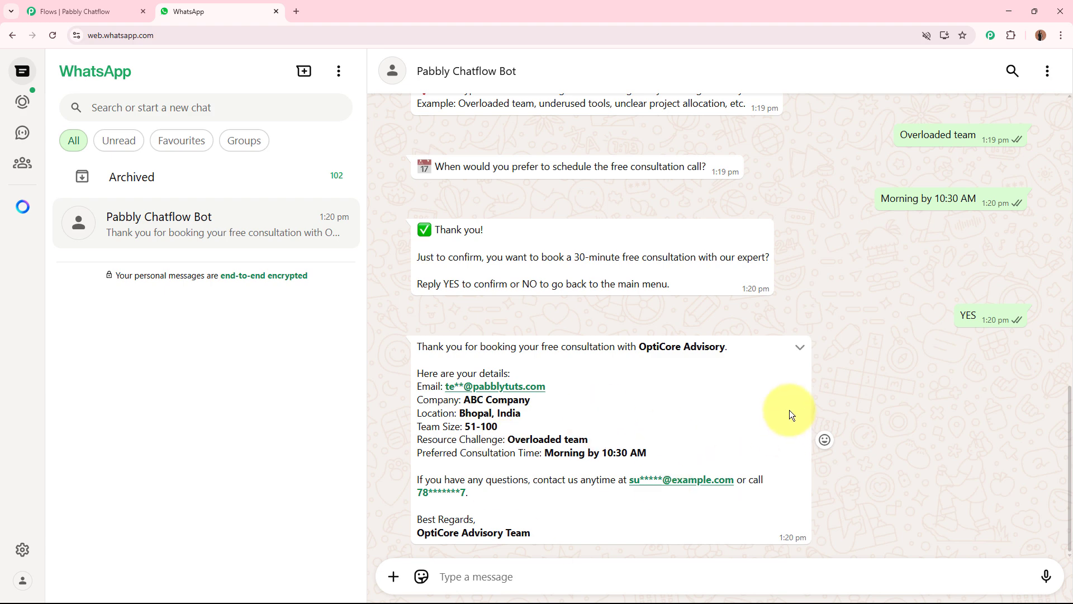
pyautogui.scroll(15, 789, 410)
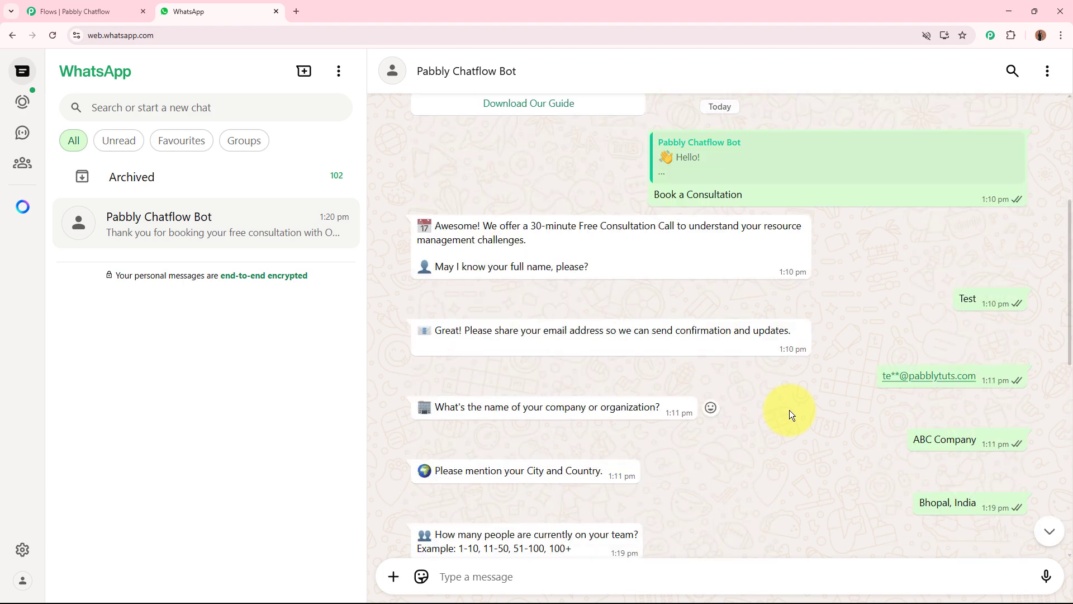
pyautogui.scroll(-15, 789, 410)
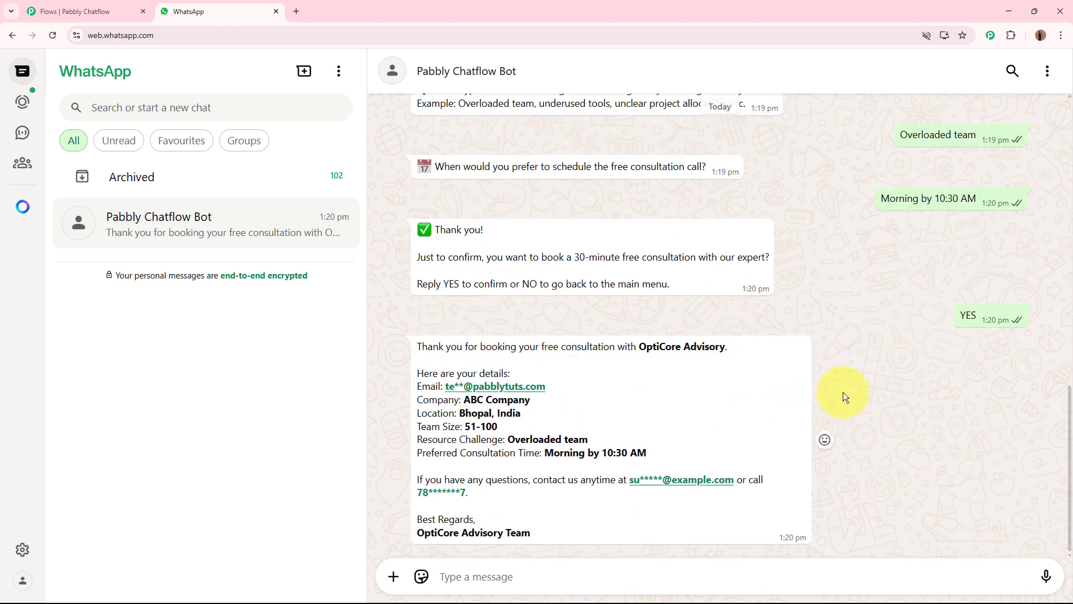
# Close the existing flow's editor in Pabbly Chatflow, leaving the page without saving changes
pyautogui.click(42, 10)
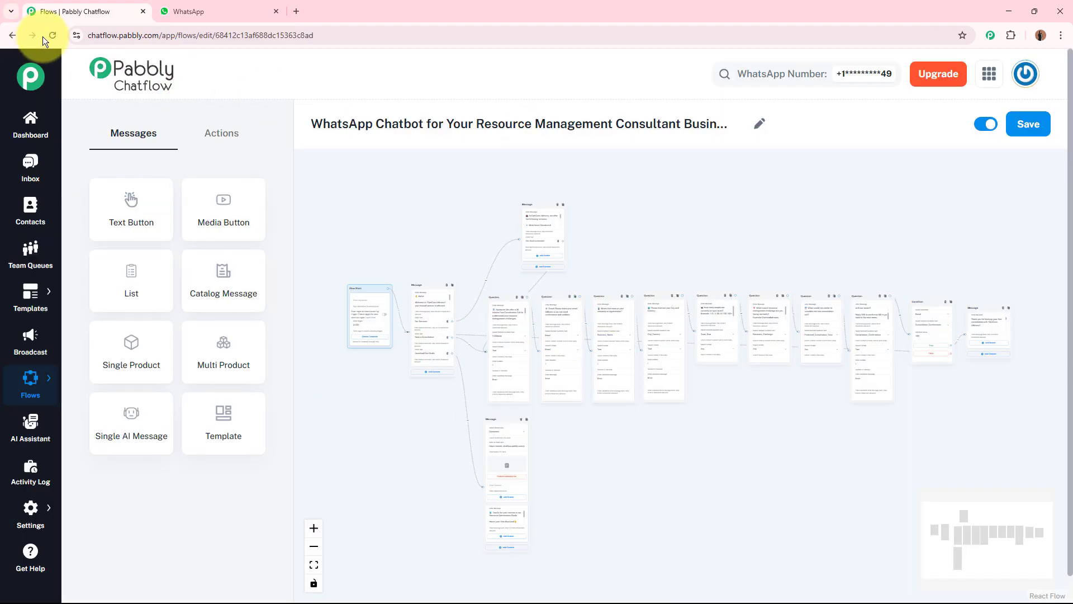
pyautogui.click(146, 11)
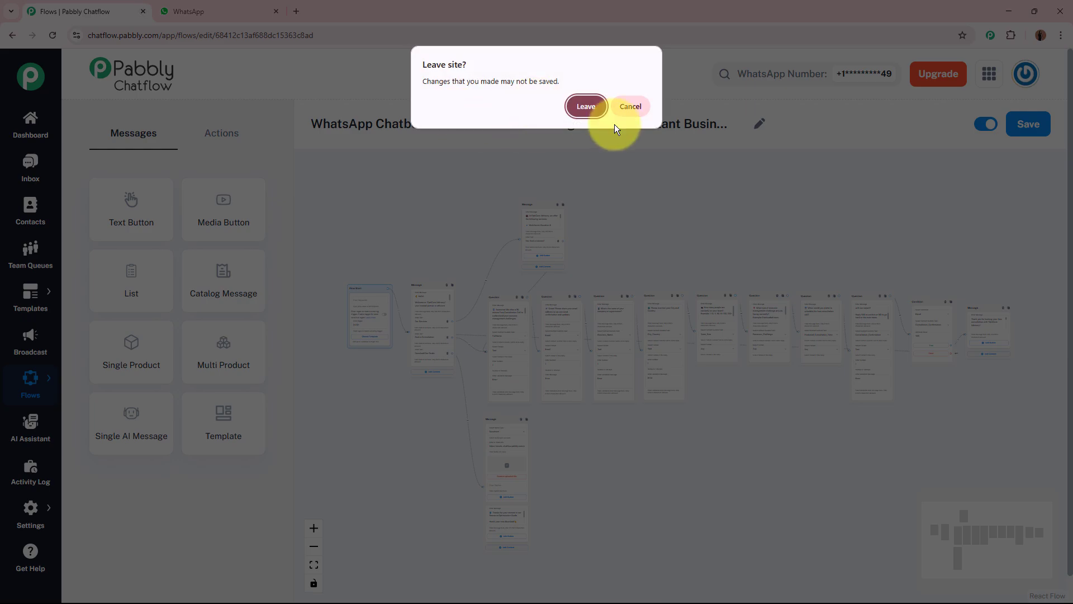
pyautogui.click(582, 105)
pyautogui.click(162, 13)
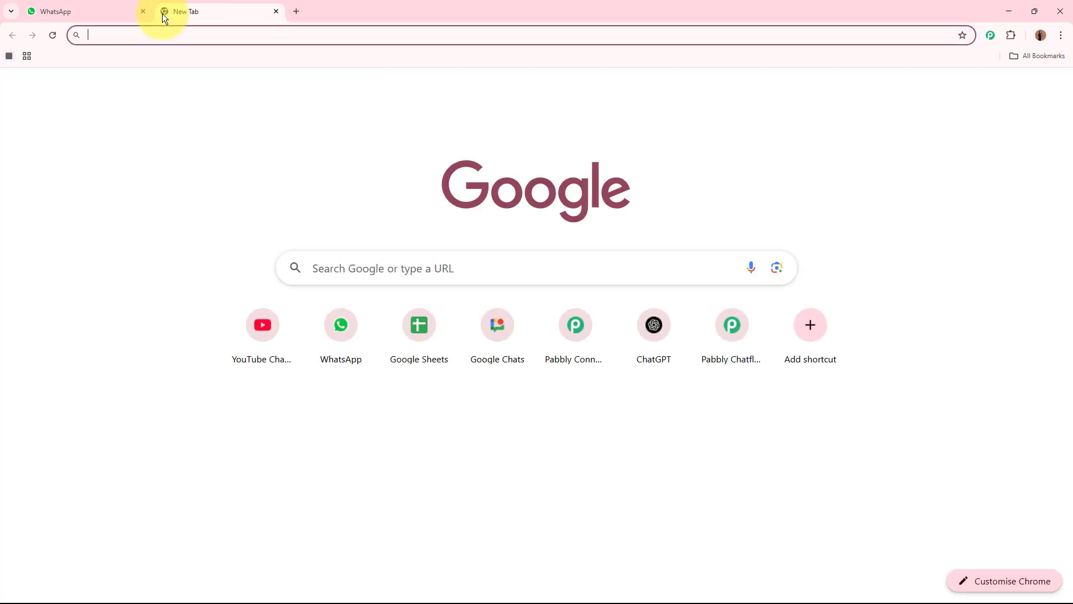
pyautogui.write('www.pabbly.com/chatflow/inr/')
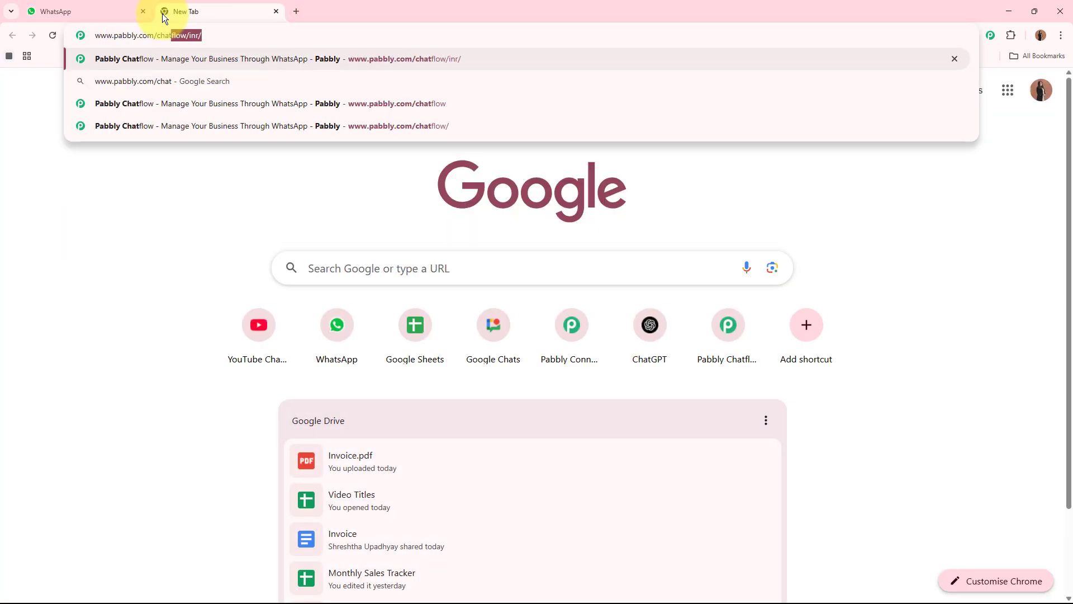
pyautogui.press('Return')
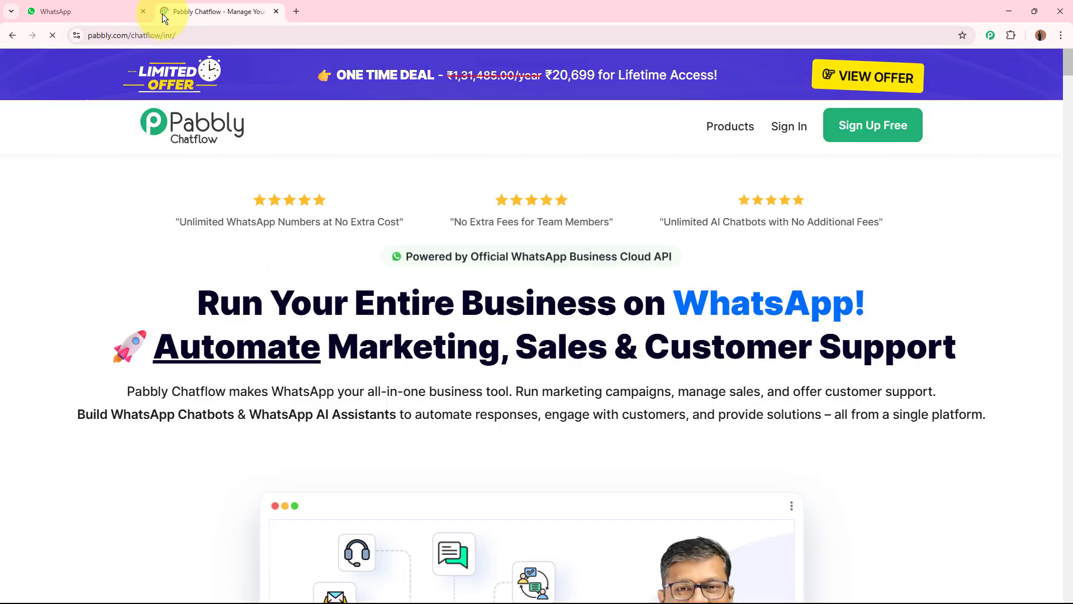
pyautogui.moveTo(240, 11); pyautogui.dragTo(95, 8)
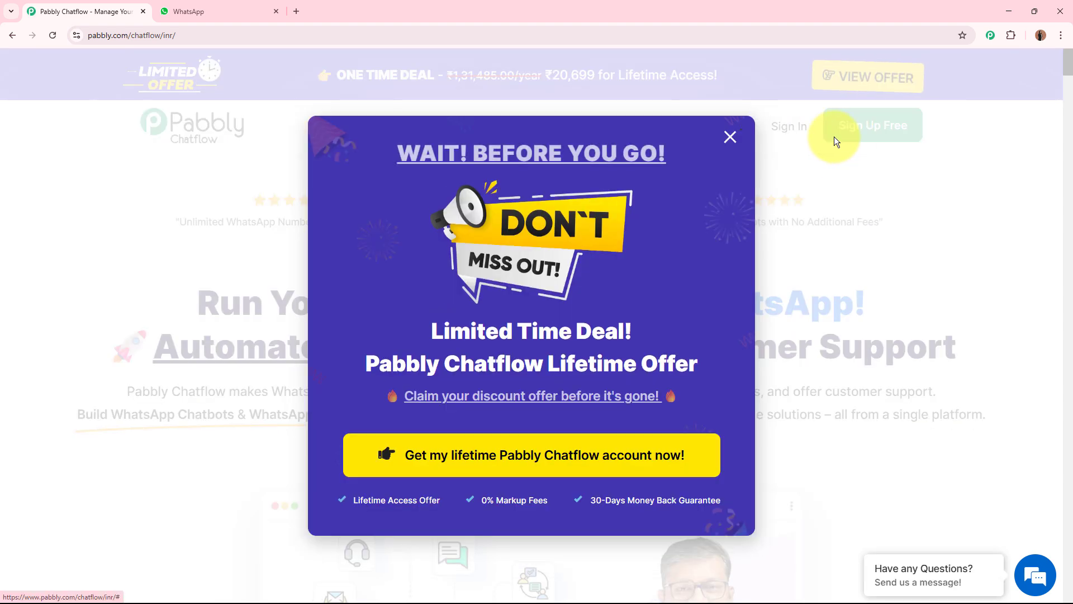
pyautogui.click(850, 213)
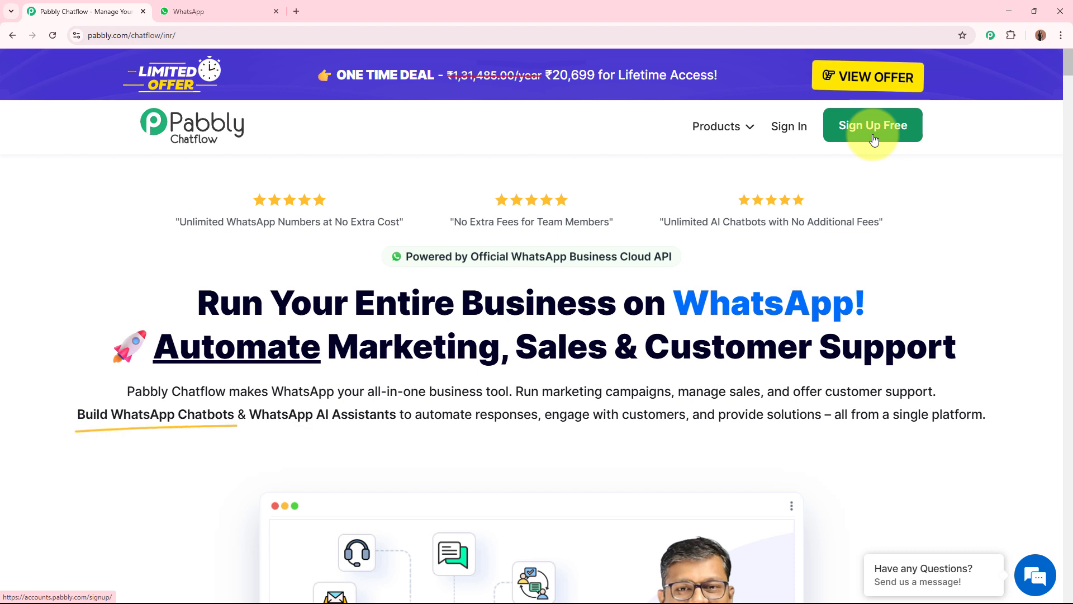
# Sign in to Pabbly and access Pabbly Chatflow from the list of all Pabbly apps
pyautogui.click(787, 133)
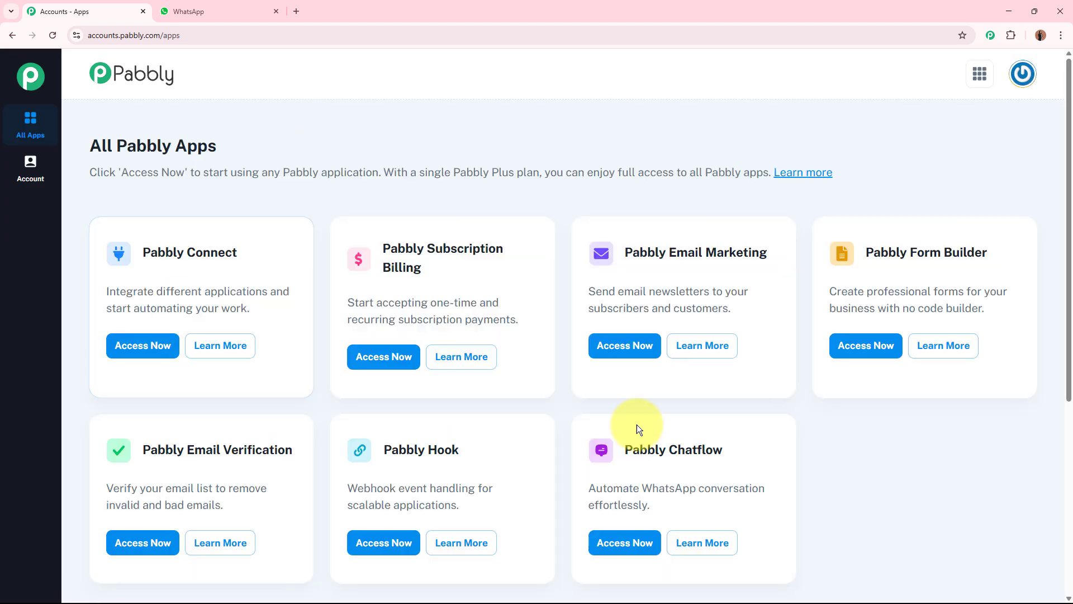
pyautogui.moveTo(92, 148); pyautogui.dragTo(249, 152)
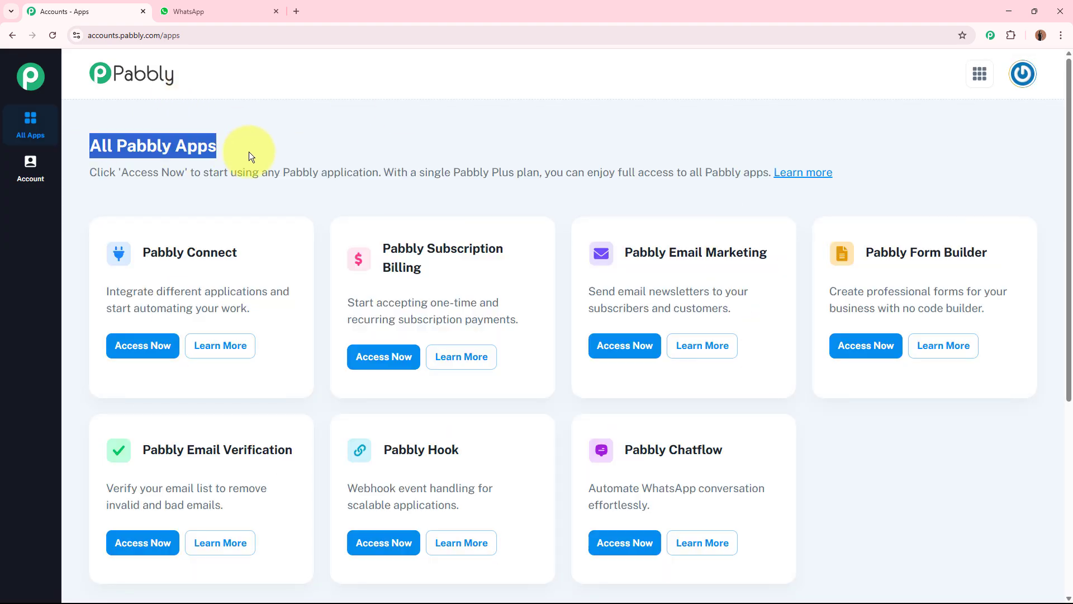
pyautogui.click(310, 135)
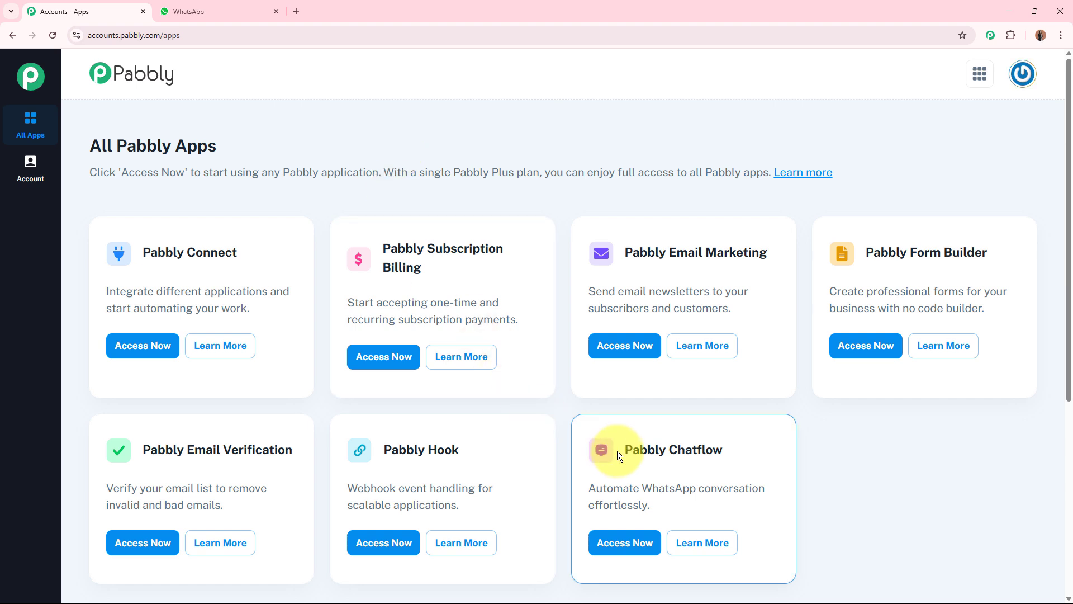
pyautogui.moveTo(618, 451); pyautogui.dragTo(801, 460)
pyautogui.click(850, 464)
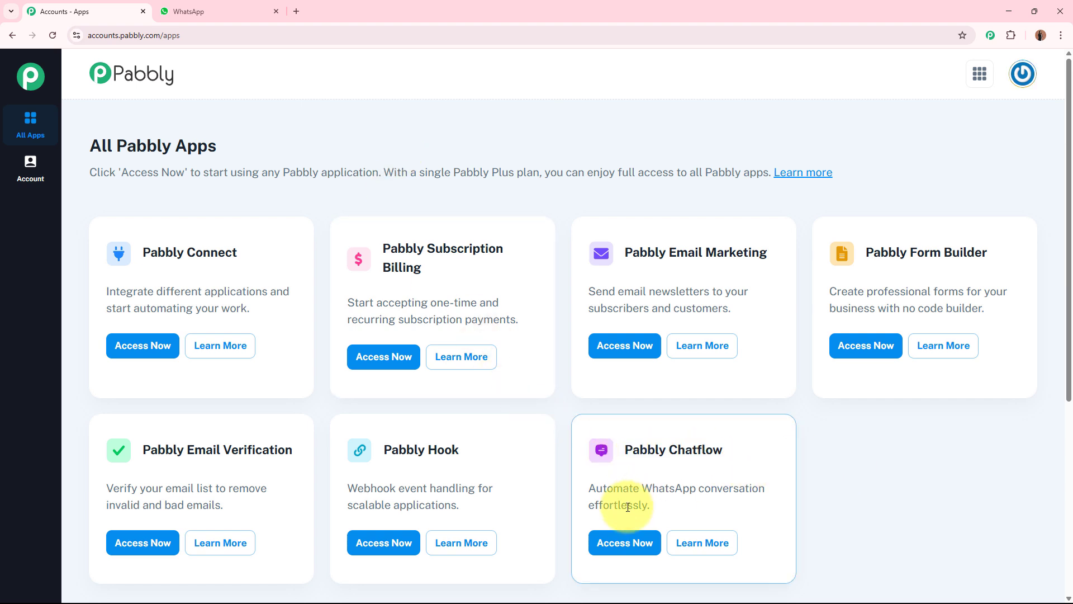
pyautogui.click(615, 542)
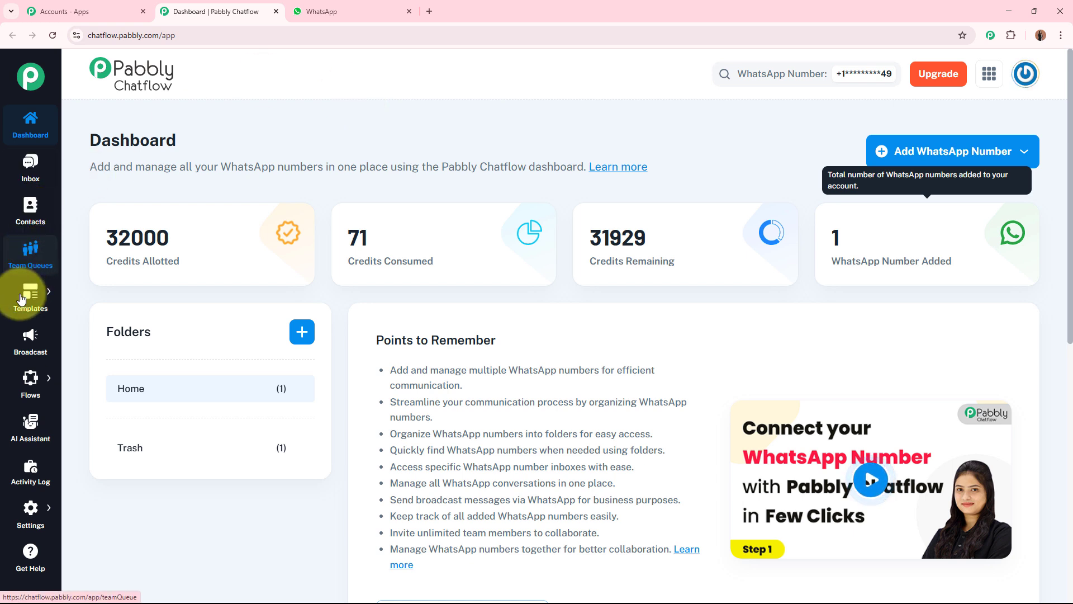
# Examine the dashboard's sections and the available methods for adding a WhatsApp number
pyautogui.moveTo(28, 397)
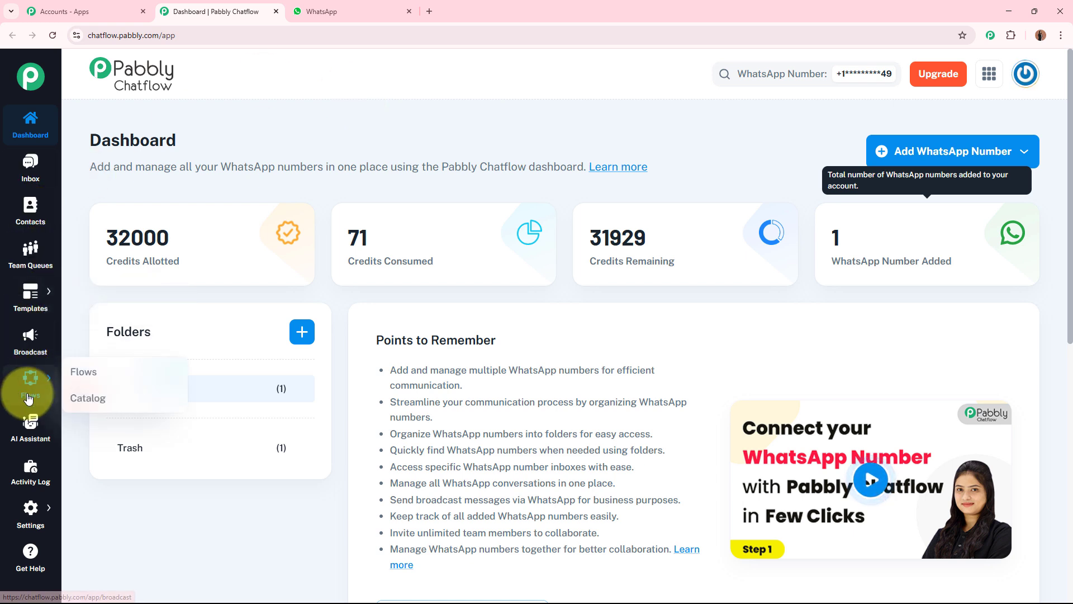
pyautogui.moveTo(31, 509)
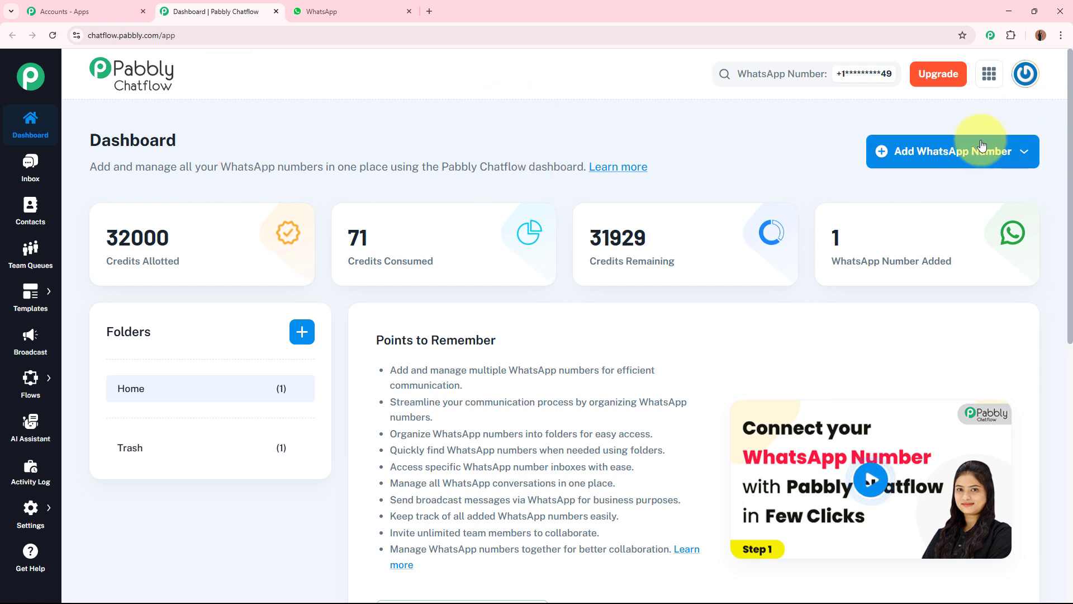
pyautogui.click(939, 151)
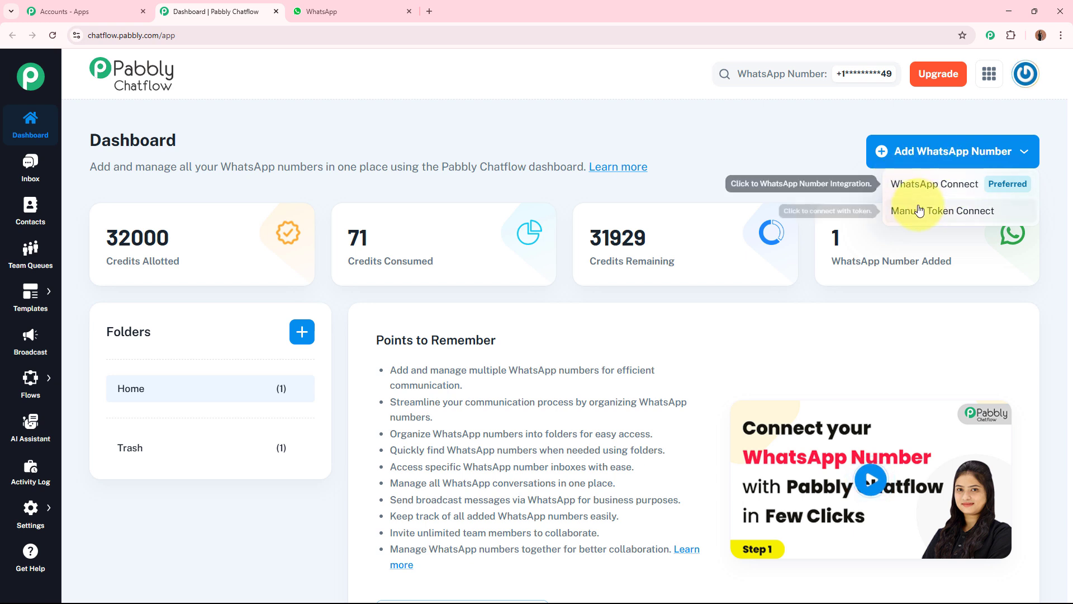
pyautogui.click(697, 139)
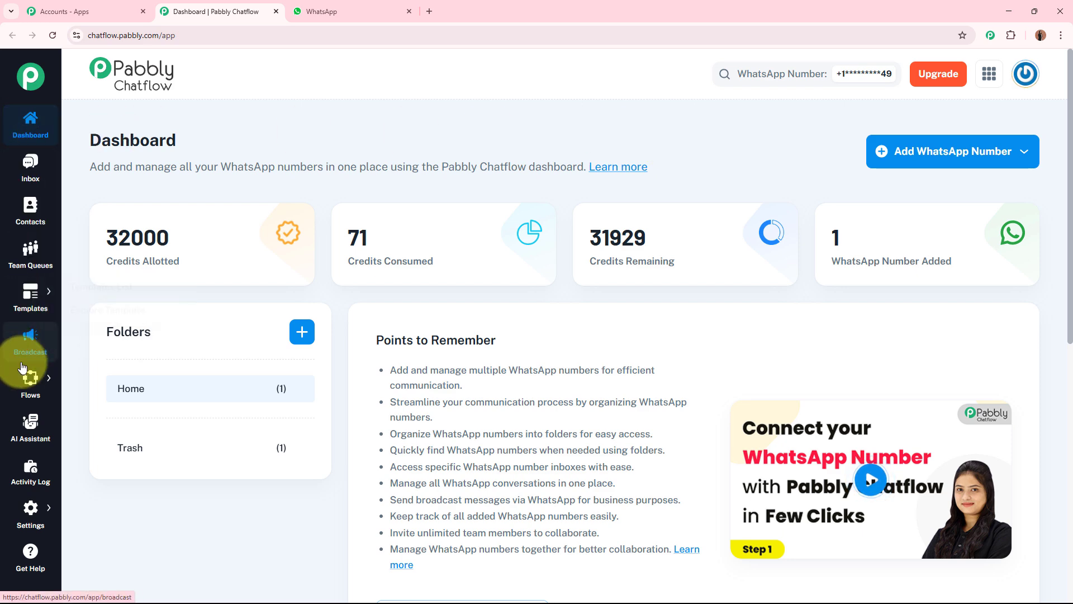
# Add a new flow and name it "WhatsApp Chatbot for Your Resource Management Consultant Business"
pyautogui.click(85, 372)
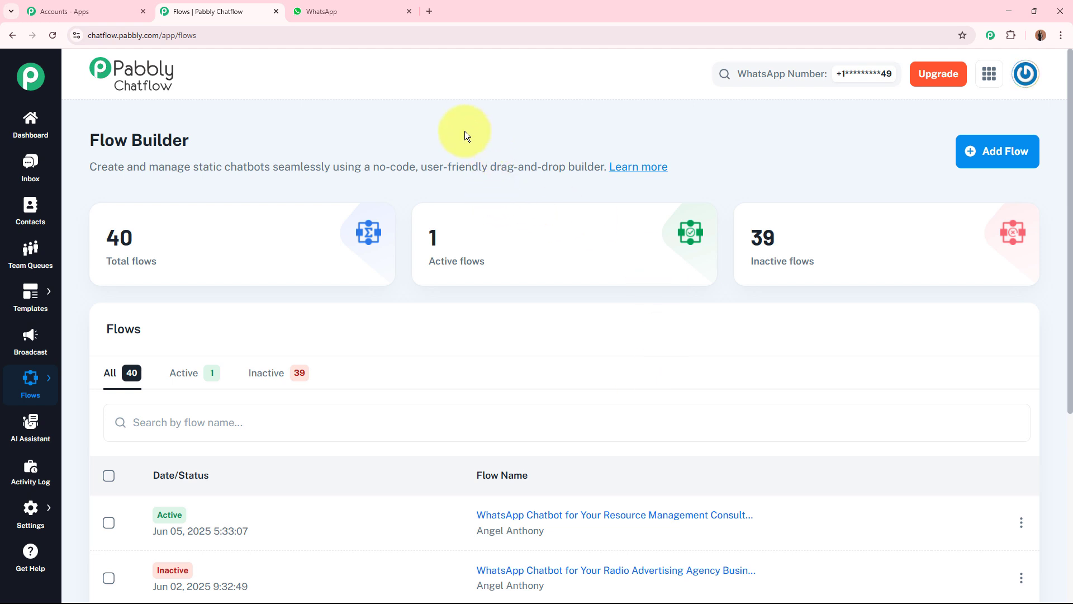
pyautogui.click(995, 150)
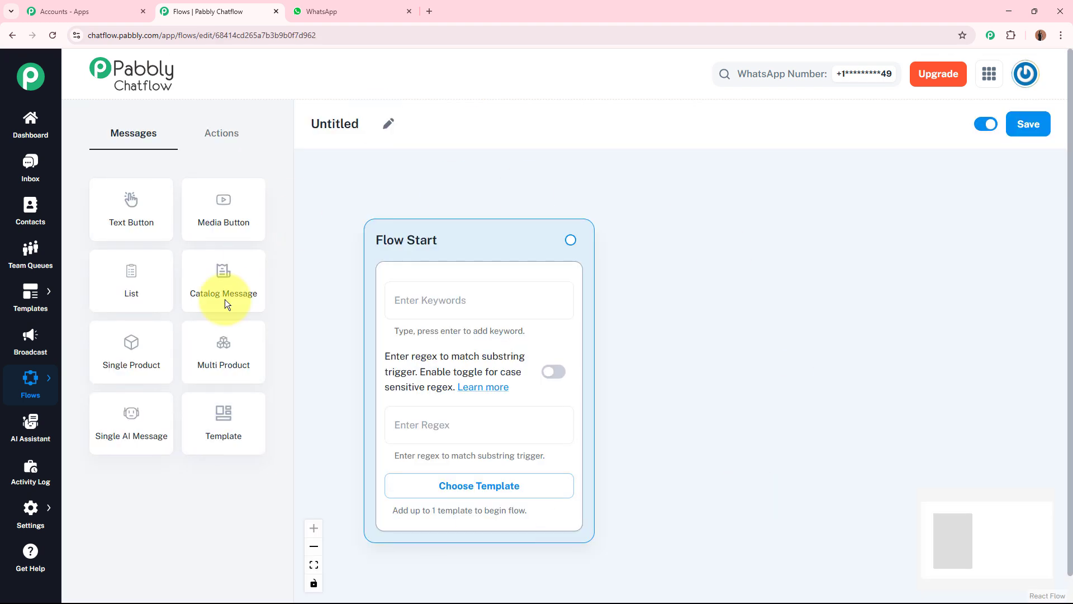
pyautogui.click(388, 123)
pyautogui.moveTo(377, 124); pyautogui.dragTo(298, 125)
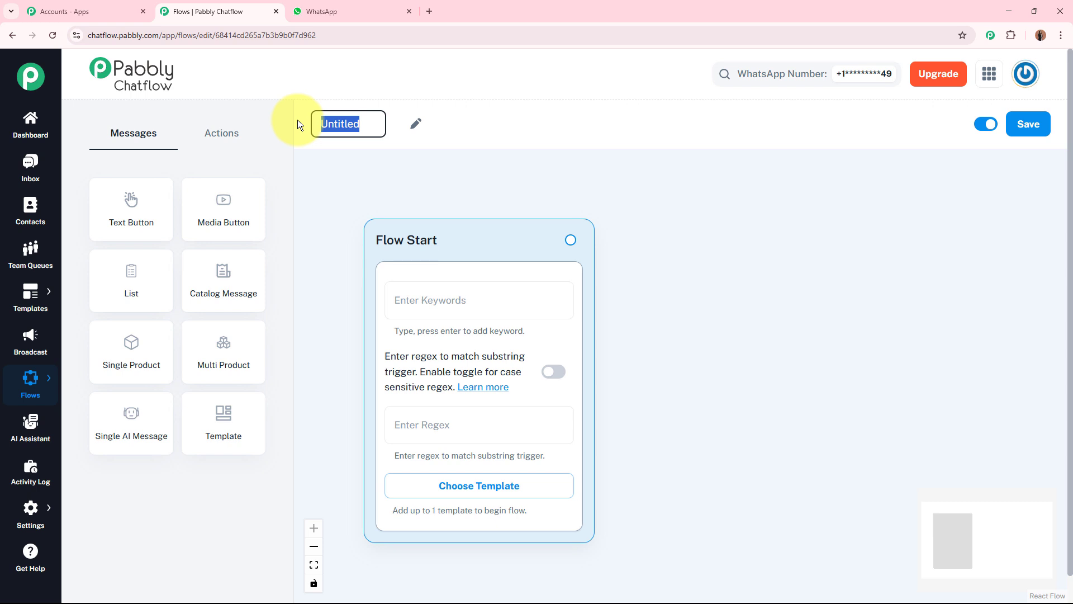
pyautogui.write('WhatsApp Chatbot for Your Resource Management Consultant Business')
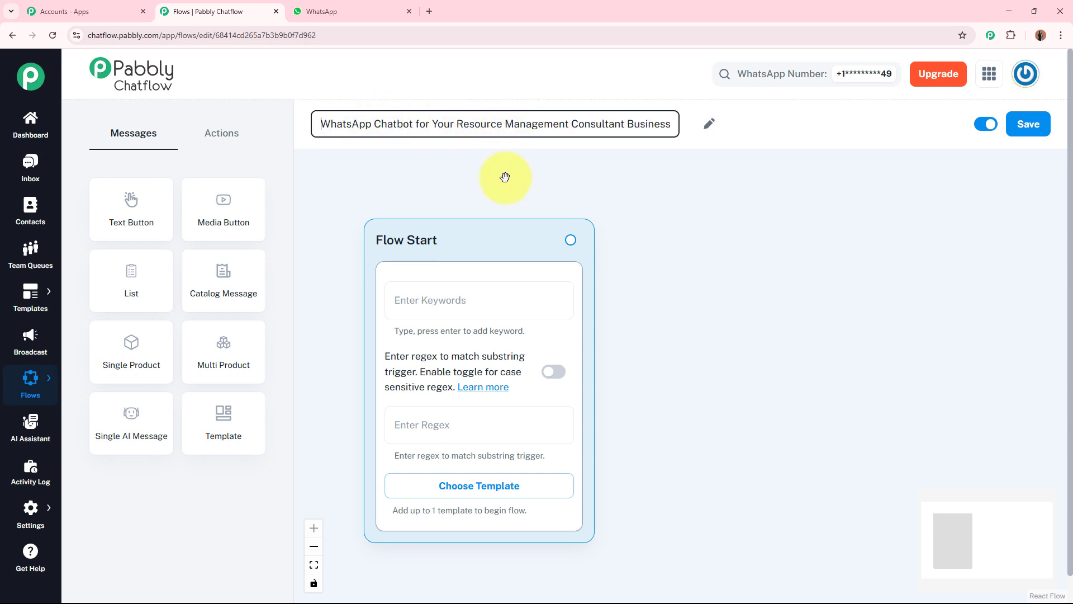
pyautogui.click(505, 177)
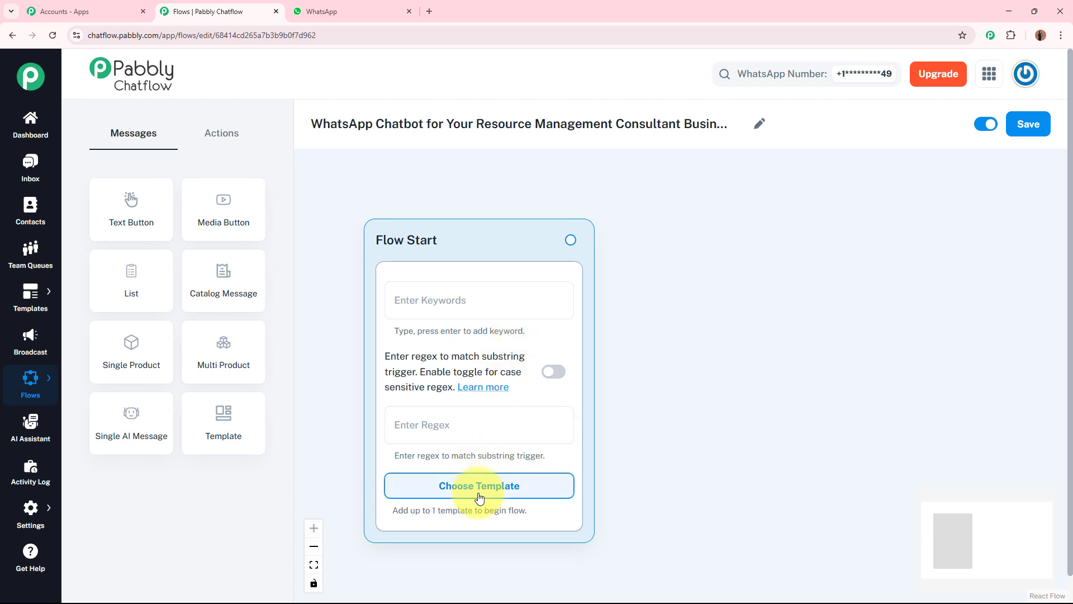
# Look at the Flow Start's keyword trigger and its approved templates, closing the list without choosing one
pyautogui.click(420, 300)
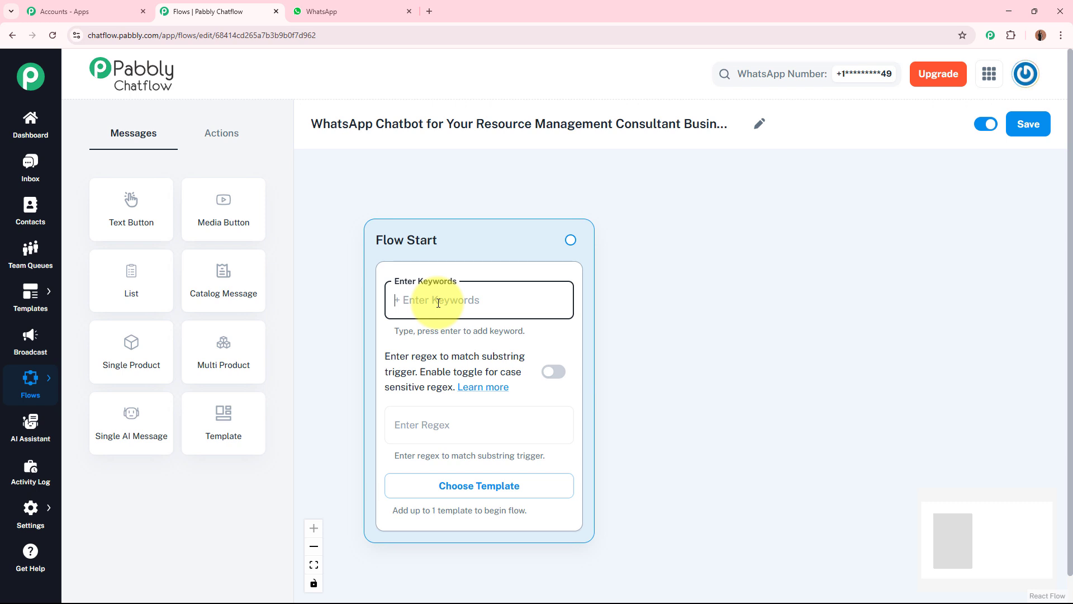
pyautogui.click(508, 493)
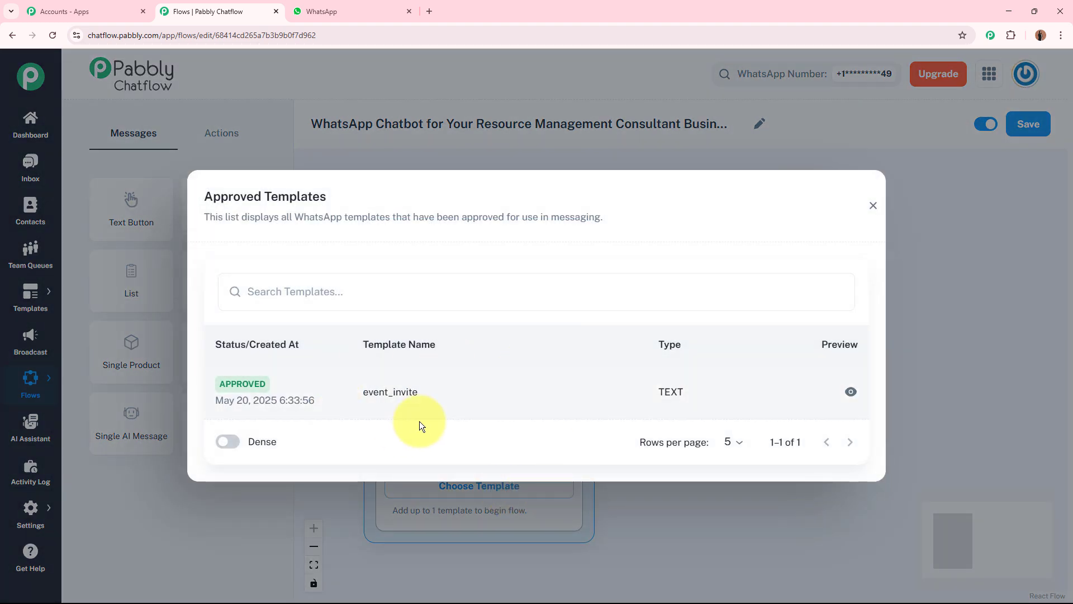
pyautogui.click(872, 208)
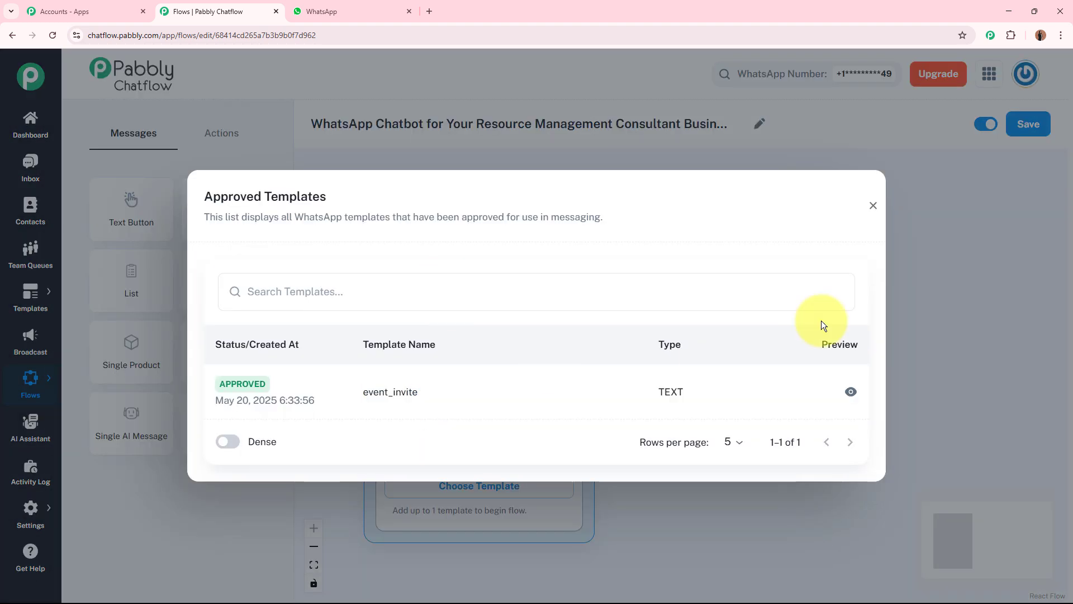
pyautogui.click(874, 206)
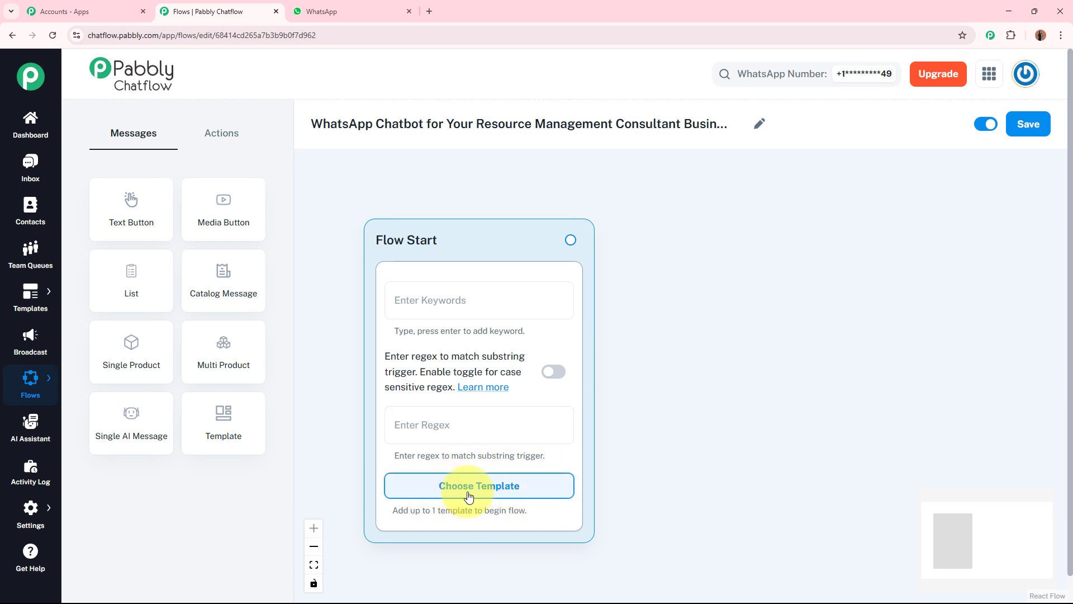
# Set the Flow Start's trigger regex to [\s\S]+
pyautogui.click(473, 426)
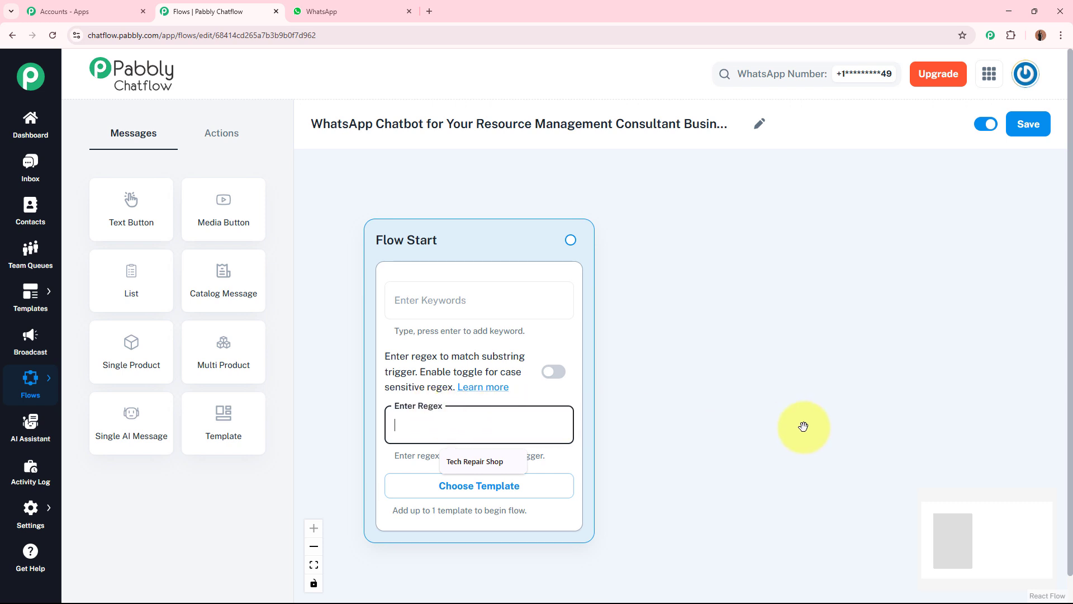
pyautogui.write('[\\s\\S]+')
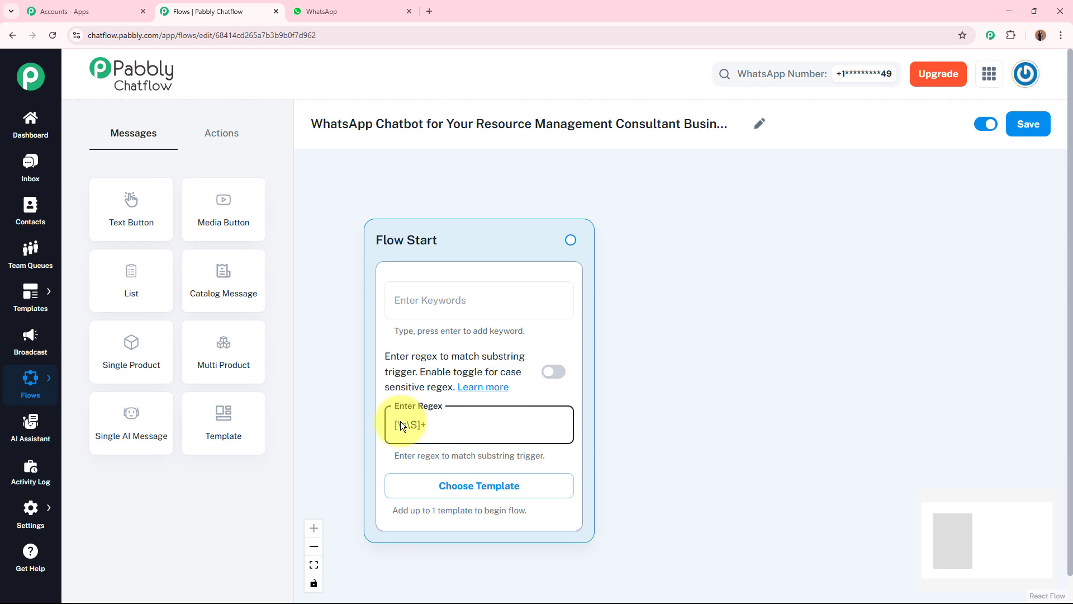
pyautogui.click(666, 435)
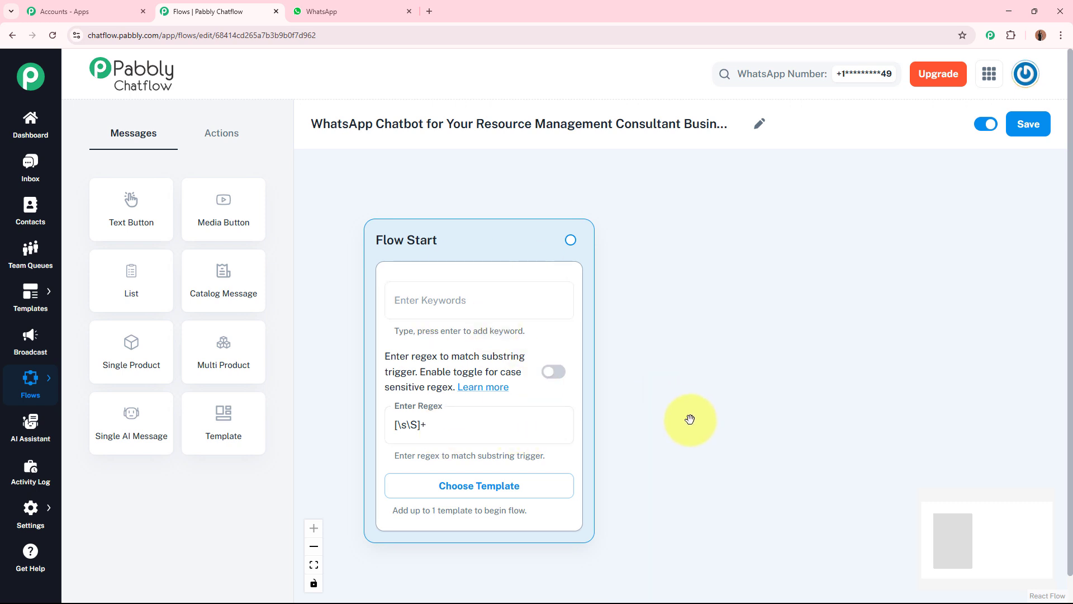
# Add a Message block connected to Flow Start and fill it with the OptiBot welcome text asking to choose an option below
pyautogui.scroll(-2, 690, 421)
pyautogui.moveTo(690, 422); pyautogui.dragTo(642, 388)
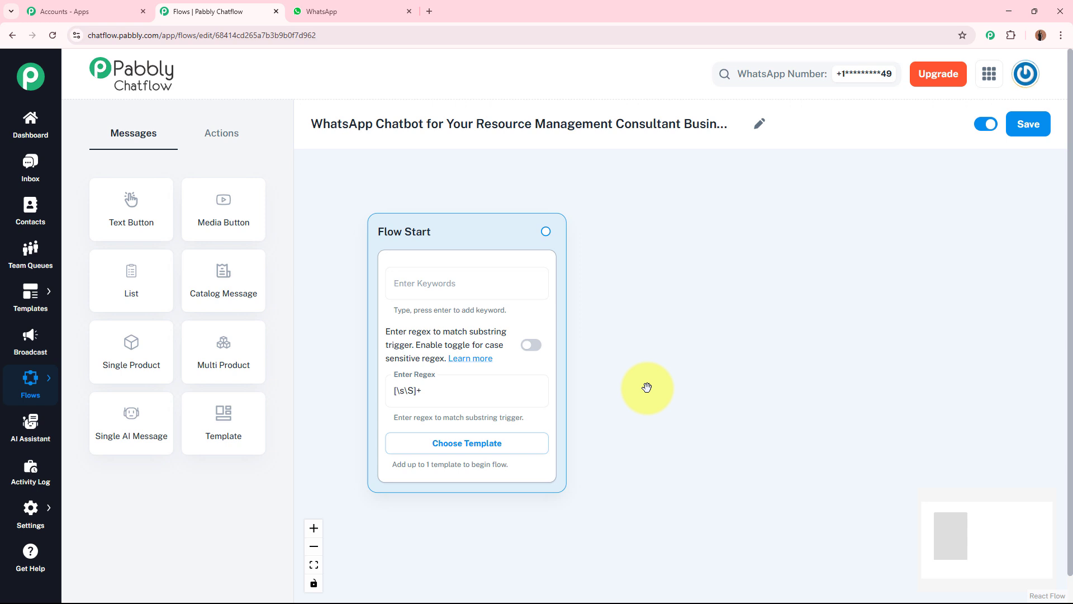
pyautogui.scroll(1, 641, 386)
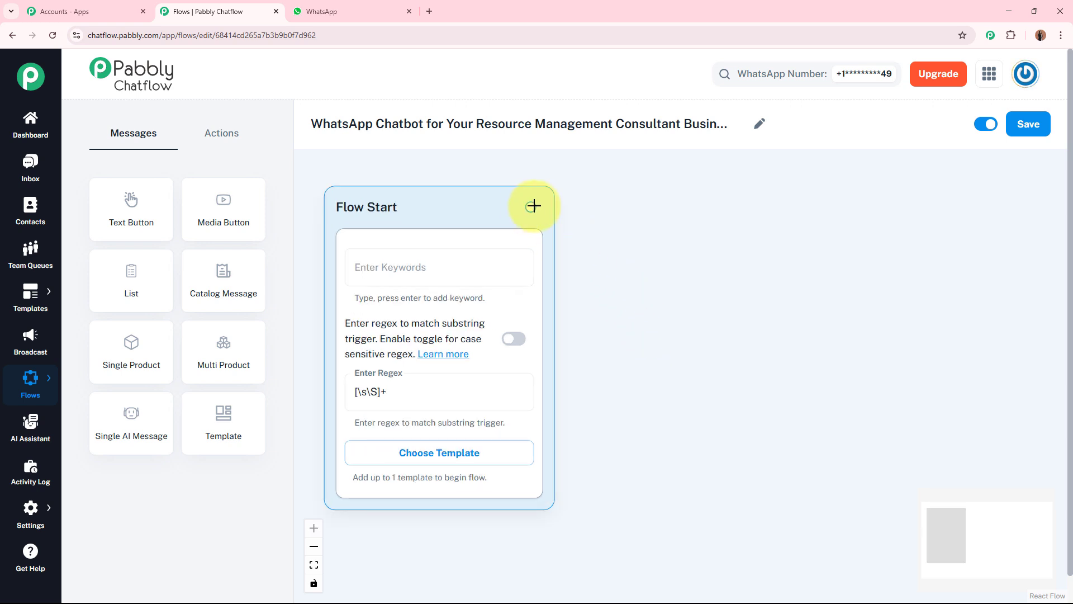
pyautogui.moveTo(534, 206); pyautogui.dragTo(771, 199)
pyautogui.click(791, 252)
pyautogui.click(832, 250)
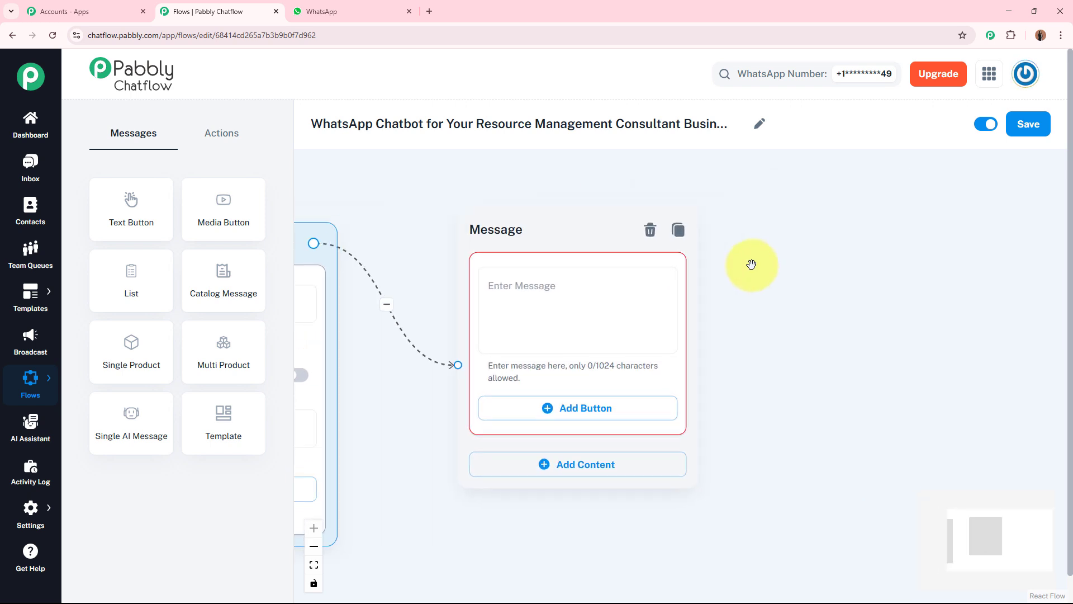
pyautogui.click(639, 293)
pyautogui.hotkey('ctrl', 'v')
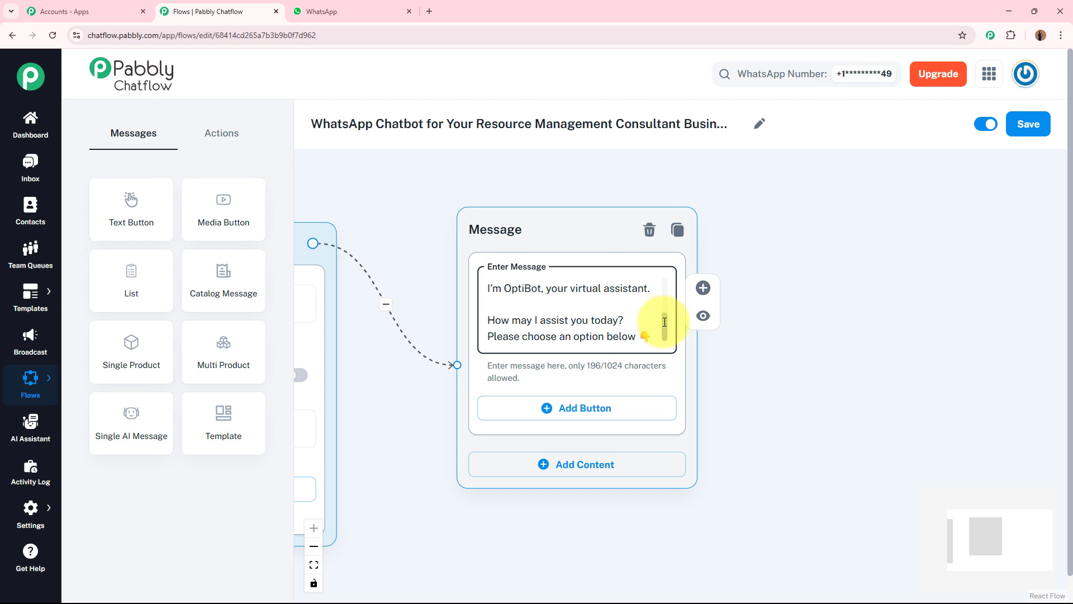
# Review the OptiBot welcome text and add three buttons to its Message block
pyautogui.scroll(5, 660, 315)
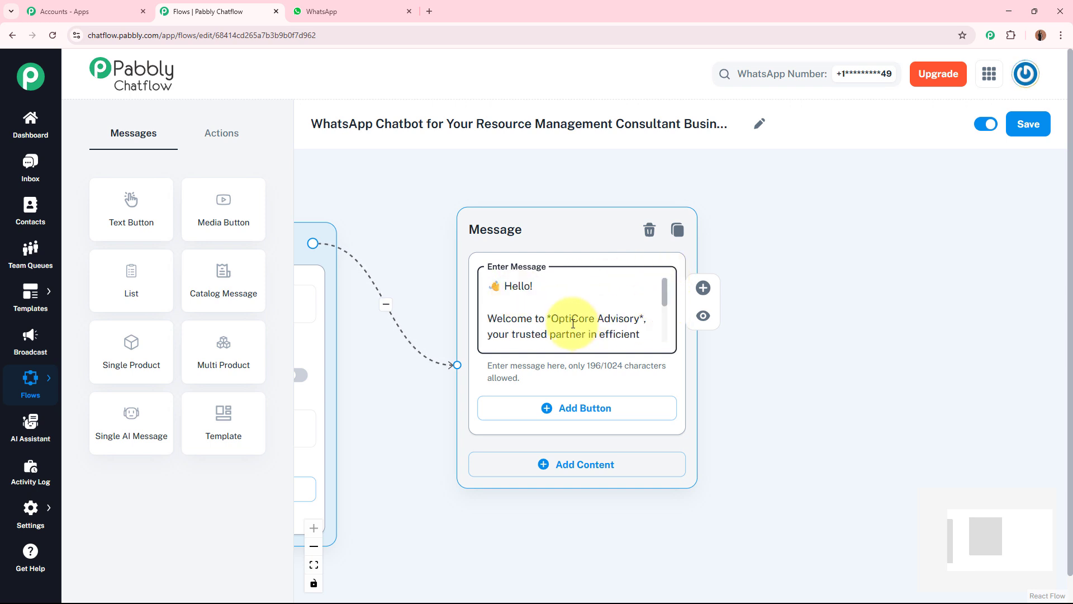
pyautogui.scroll(-1, 666, 308)
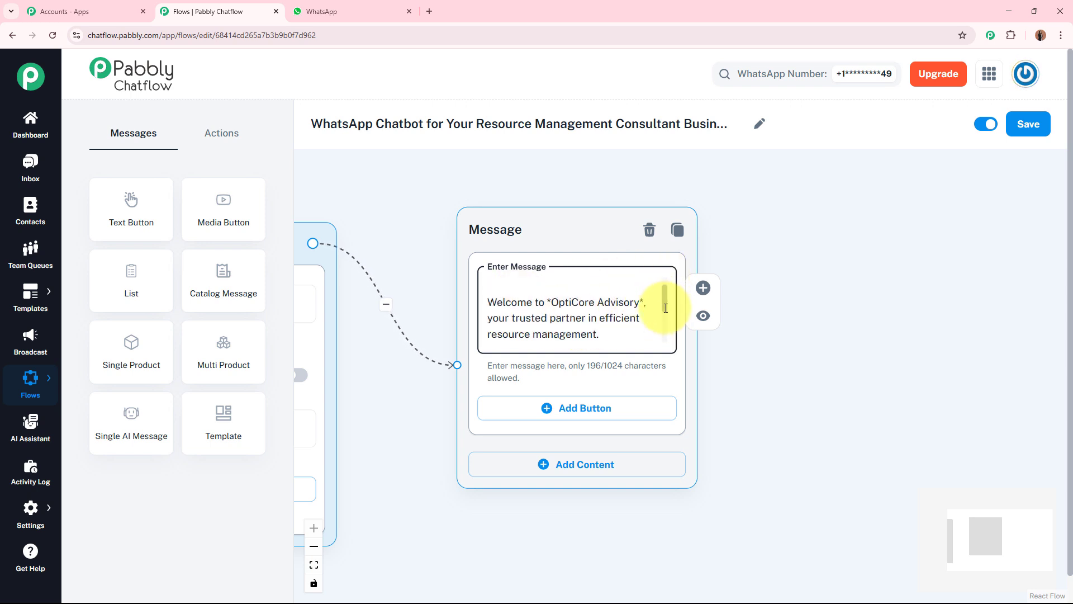
pyautogui.scroll(-3, 666, 310)
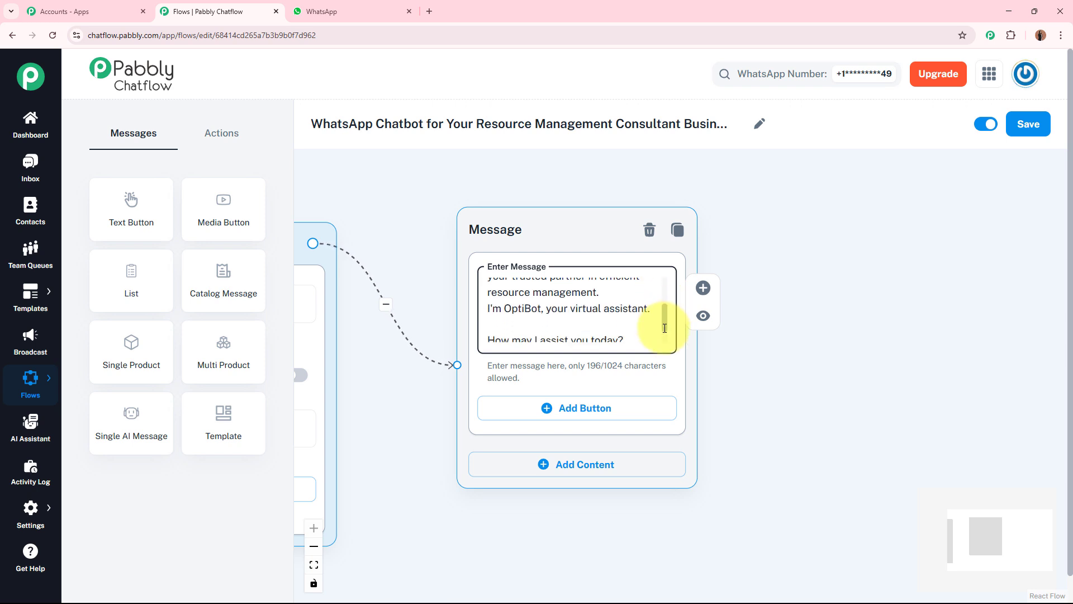
pyautogui.scroll(5, 665, 296)
pyautogui.scroll(-3, 665, 327)
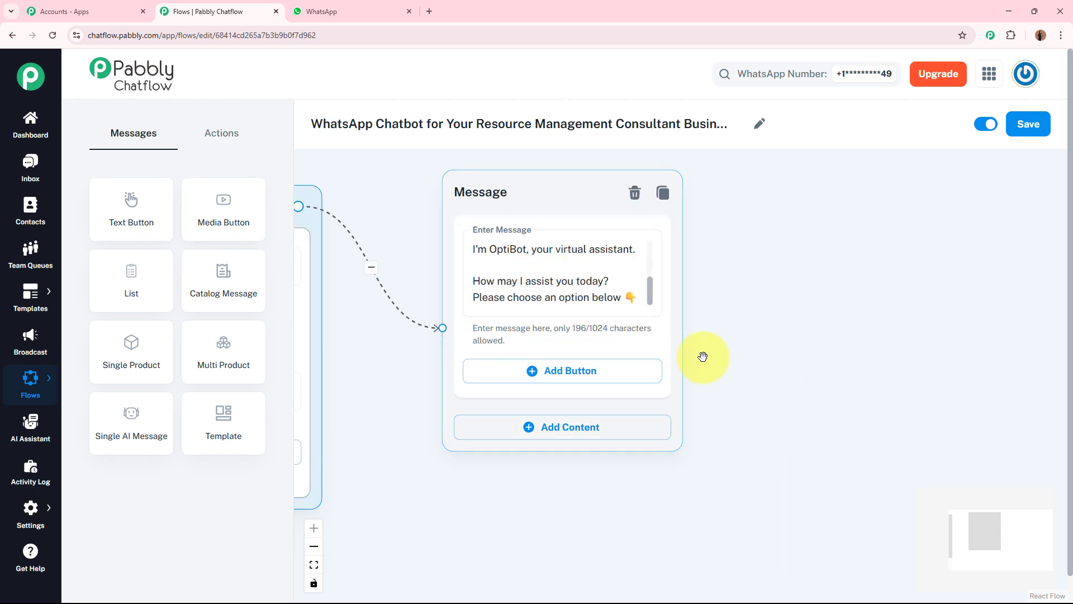
pyautogui.click(607, 316)
pyautogui.click(574, 398)
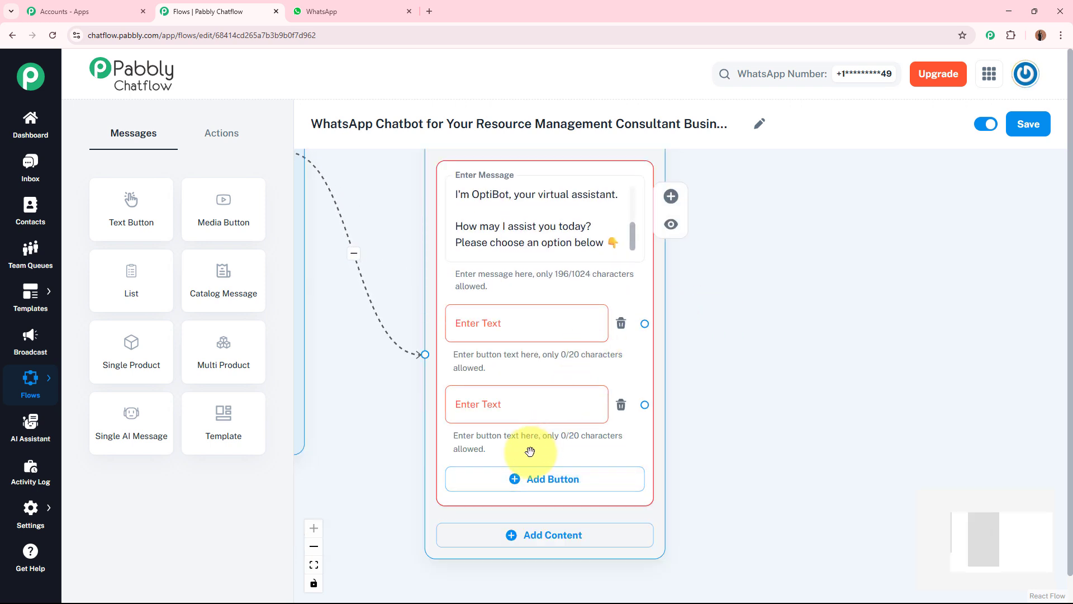
pyautogui.click(527, 478)
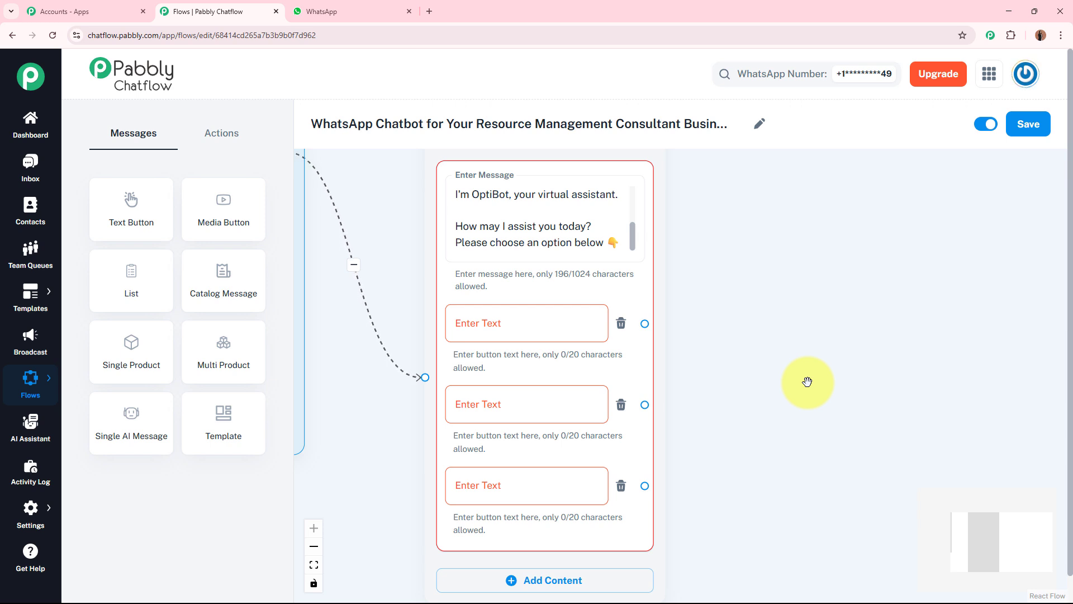
# Label the welcome message's three buttons "Our Services", "Book a Consultation" and "Download Our Guide"
pyautogui.click(541, 322)
pyautogui.click(504, 404)
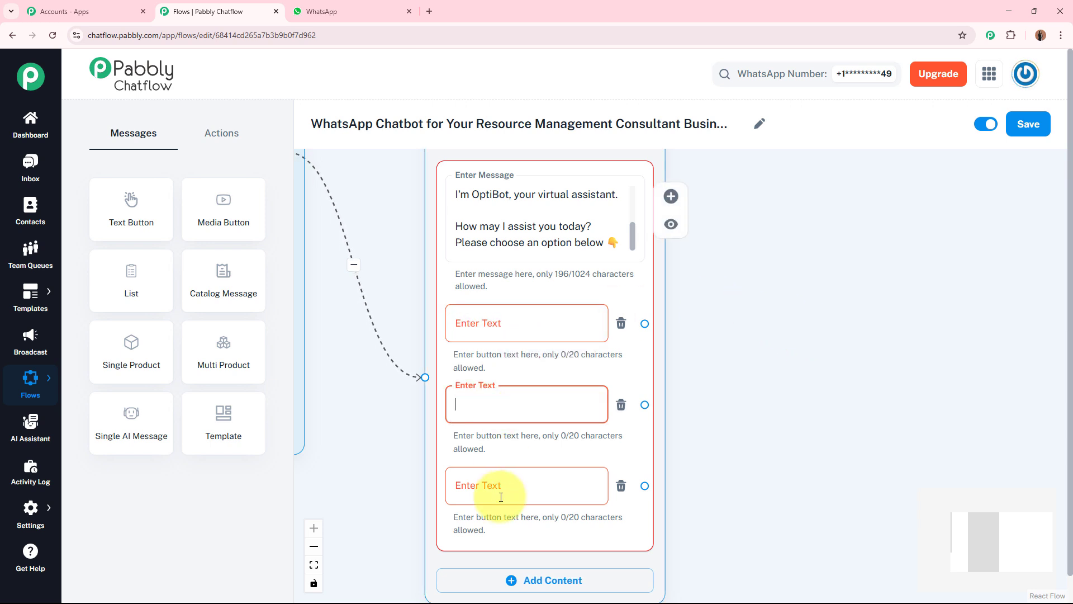
pyautogui.click(501, 497)
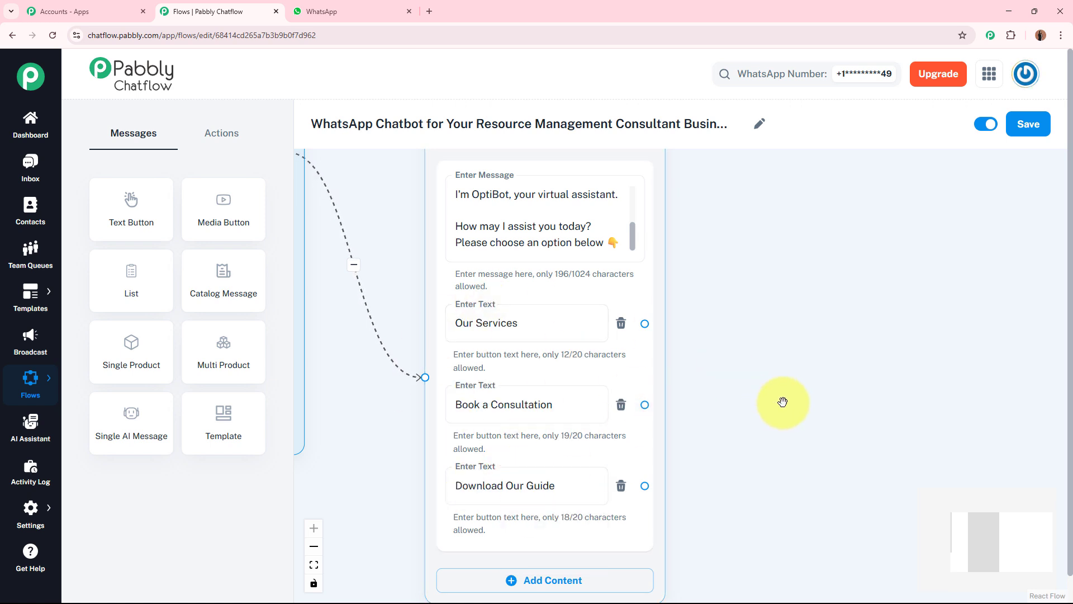
pyautogui.moveTo(784, 402); pyautogui.dragTo(702, 378)
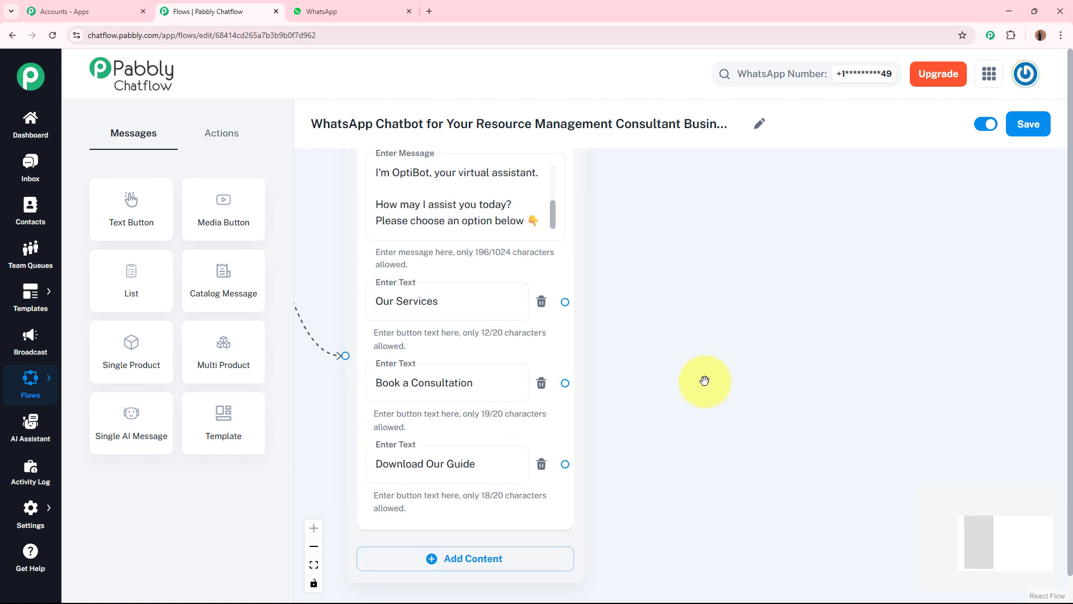
pyautogui.click(495, 382)
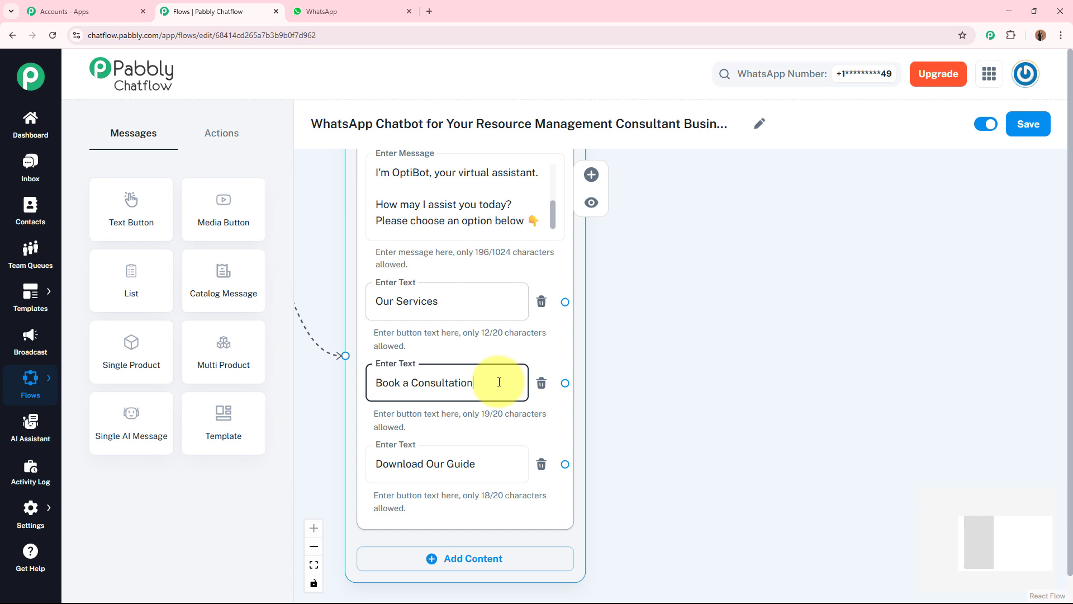
pyautogui.click(494, 461)
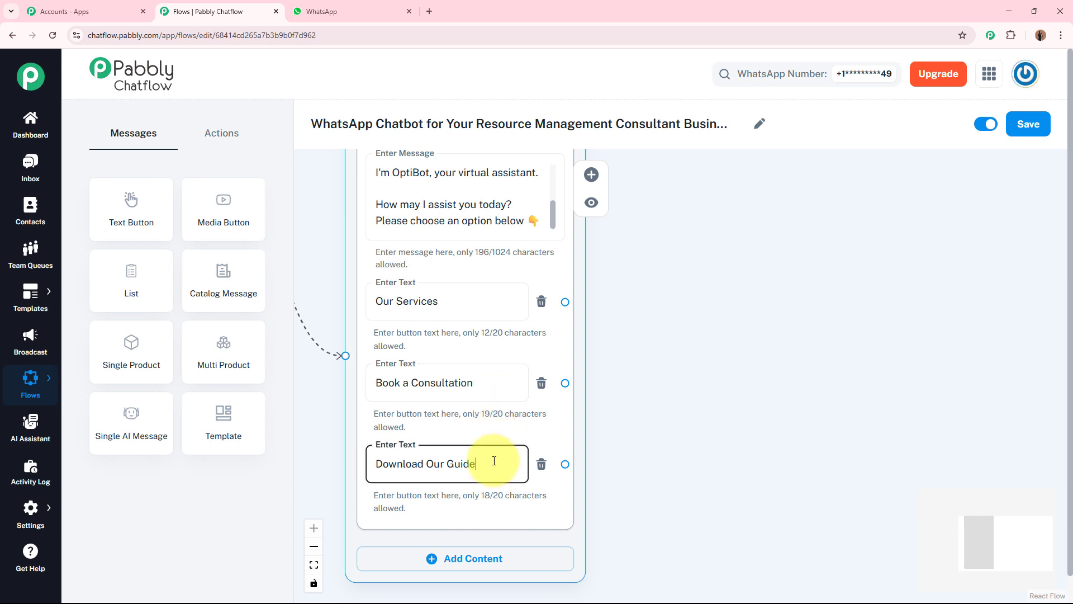
pyautogui.click(722, 416)
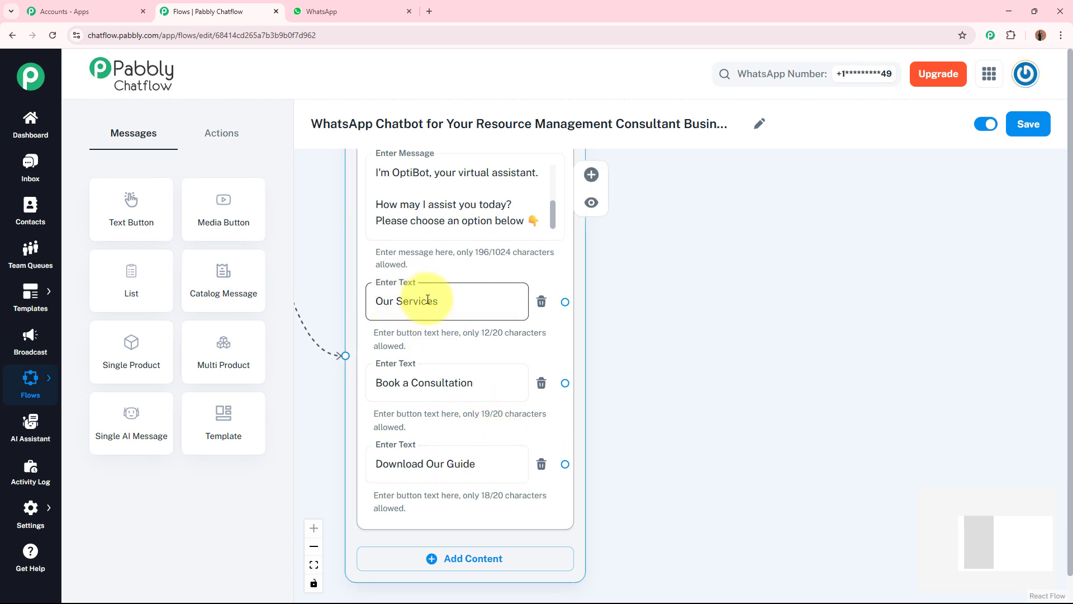
# Connect the Our Services button to a new Text + Button message containing OptiCore Advisory's service list and the offer to book a consultation
pyautogui.moveTo(690, 304); pyautogui.dragTo(634, 315)
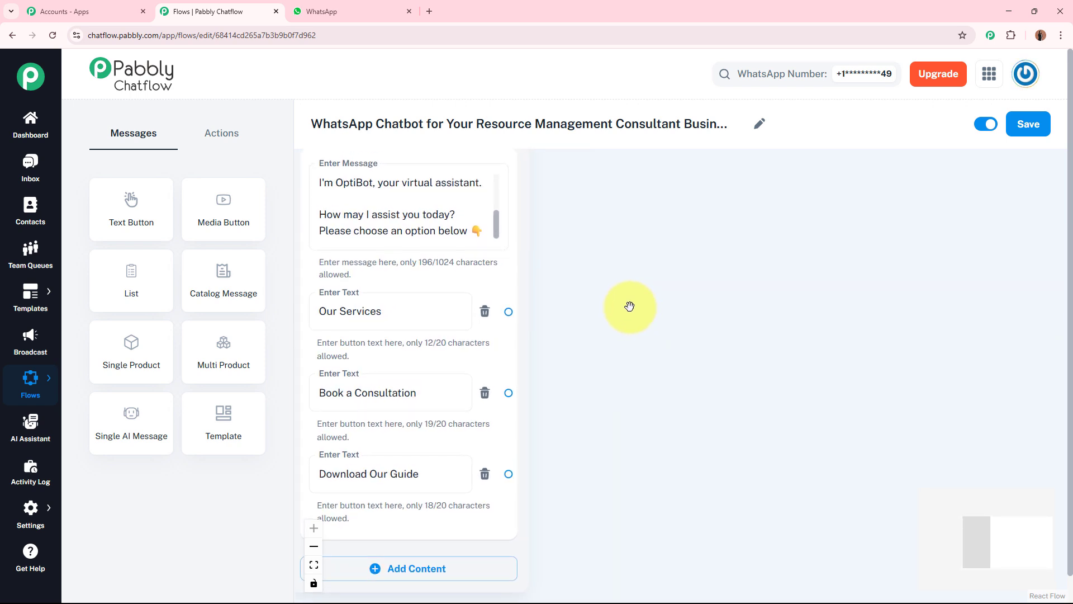
pyautogui.moveTo(503, 307); pyautogui.dragTo(744, 207)
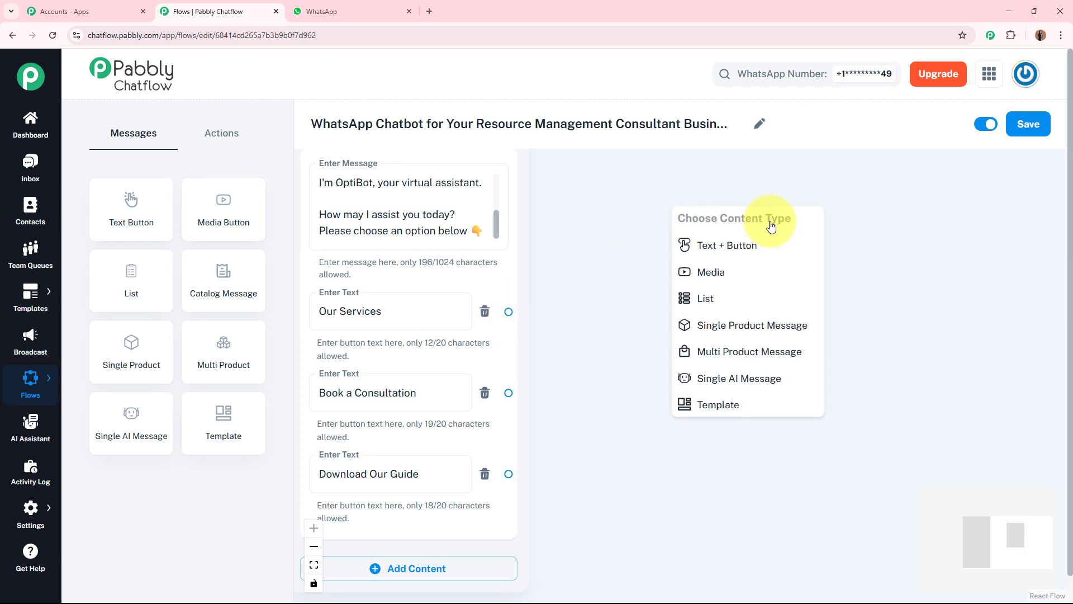
pyautogui.click(774, 242)
pyautogui.click(729, 259)
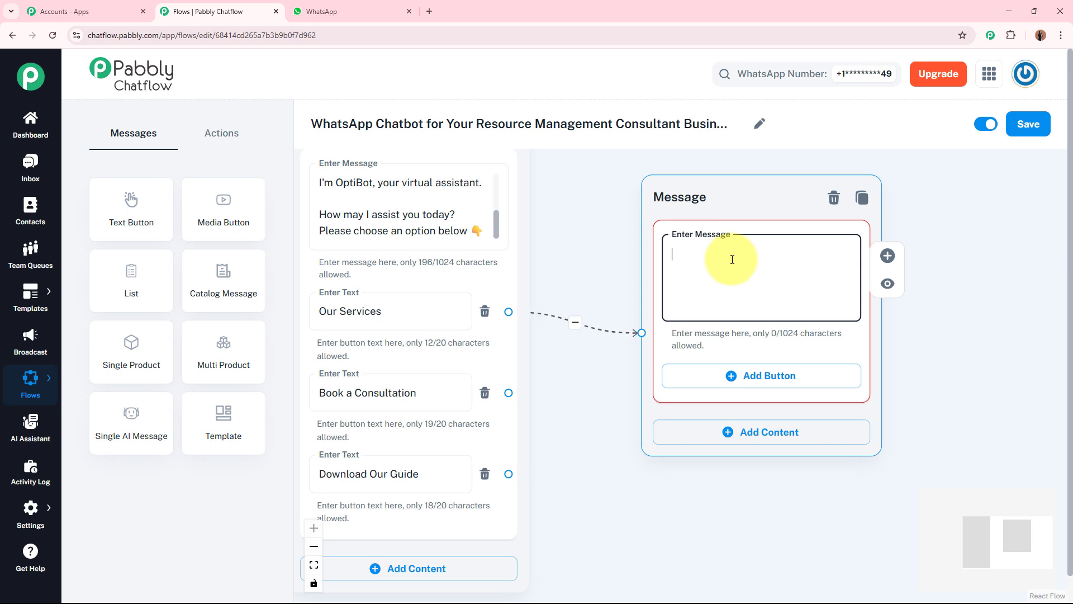
pyautogui.hotkey('ctrl', 'v')
pyautogui.moveTo(875, 327); pyautogui.dragTo(724, 227)
pyautogui.click(625, 283)
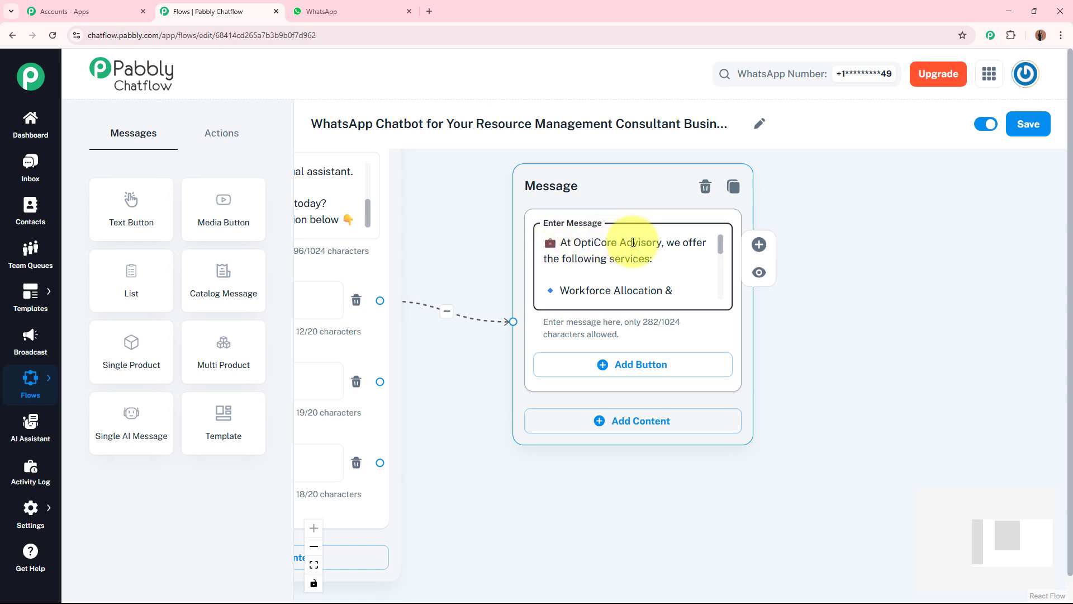
pyautogui.moveTo(721, 247); pyautogui.dragTo(714, 283)
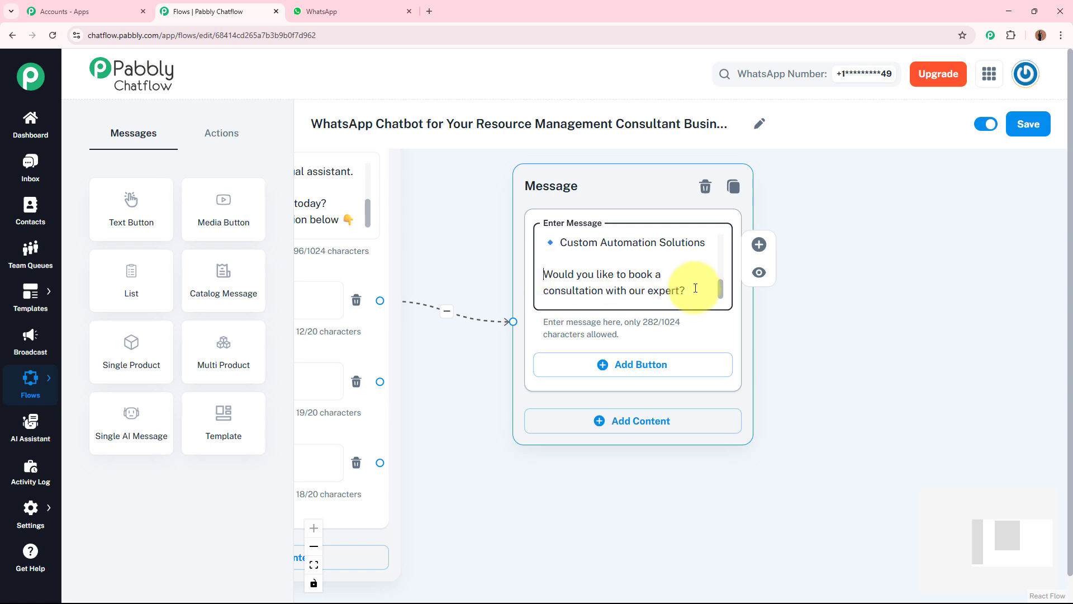
# Add a button labelled "Yes, book a session!" to the services message
pyautogui.click(635, 364)
pyautogui.click(621, 373)
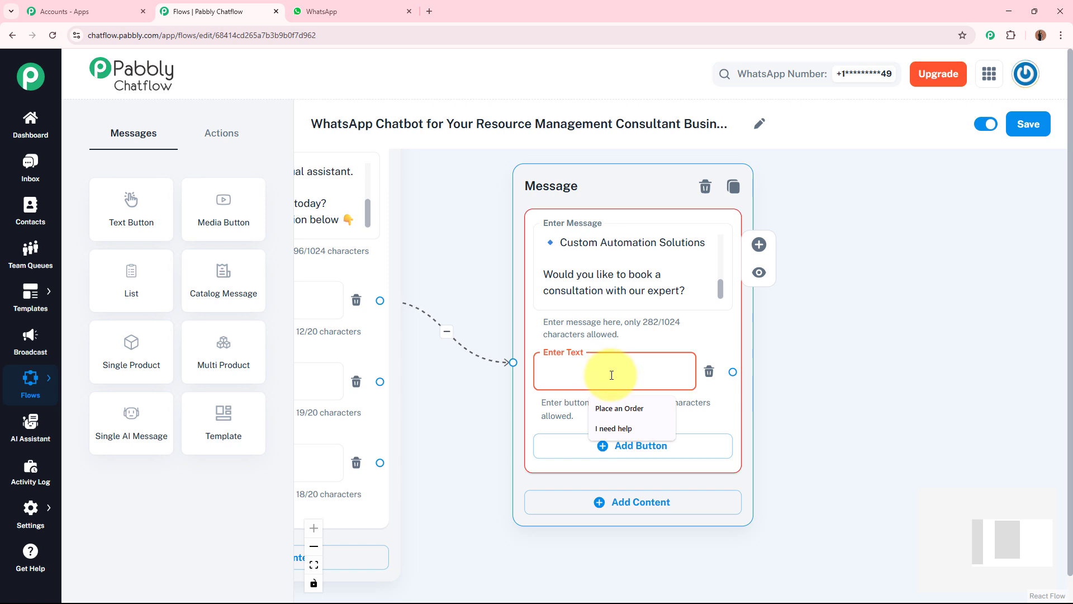
pyautogui.write('Yes, book a session!')
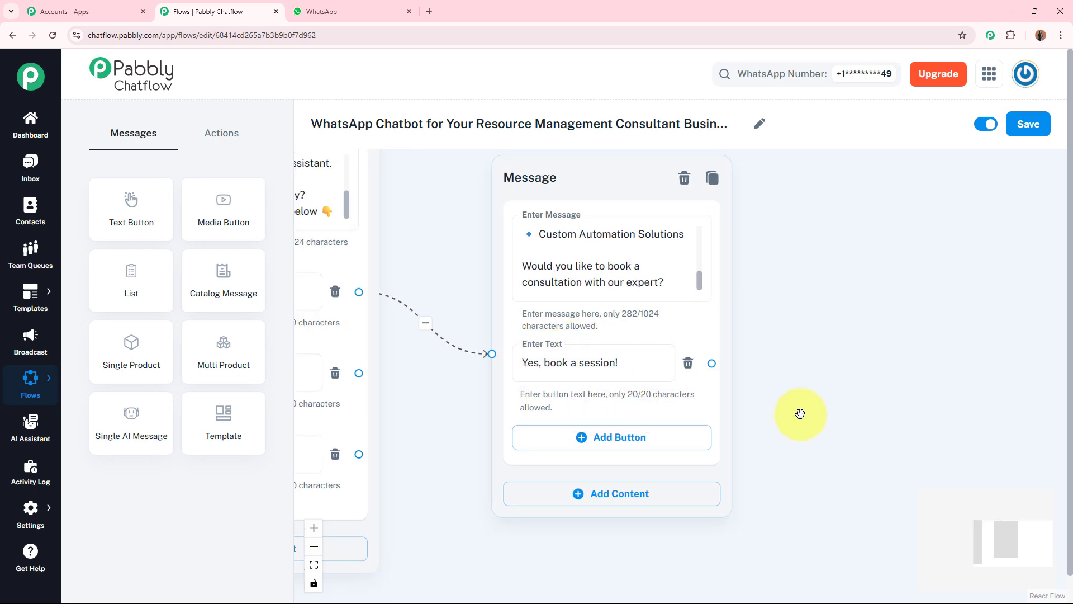
pyautogui.moveTo(801, 414); pyautogui.dragTo(915, 348)
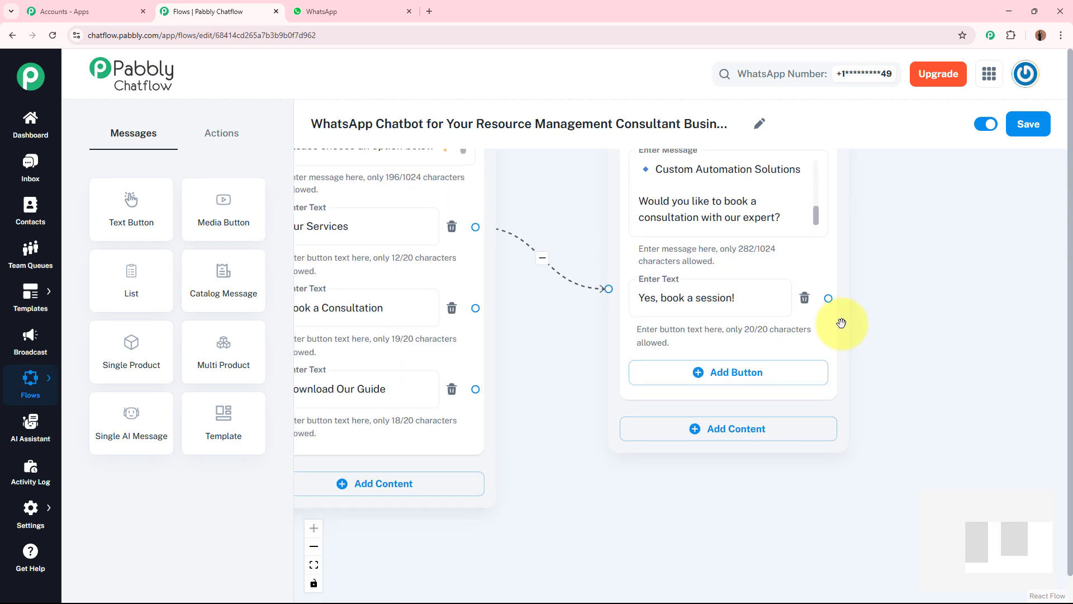
# Move the services Message block up and away from the welcome message to free space beside its other buttons
pyautogui.moveTo(534, 349); pyautogui.dragTo(593, 353)
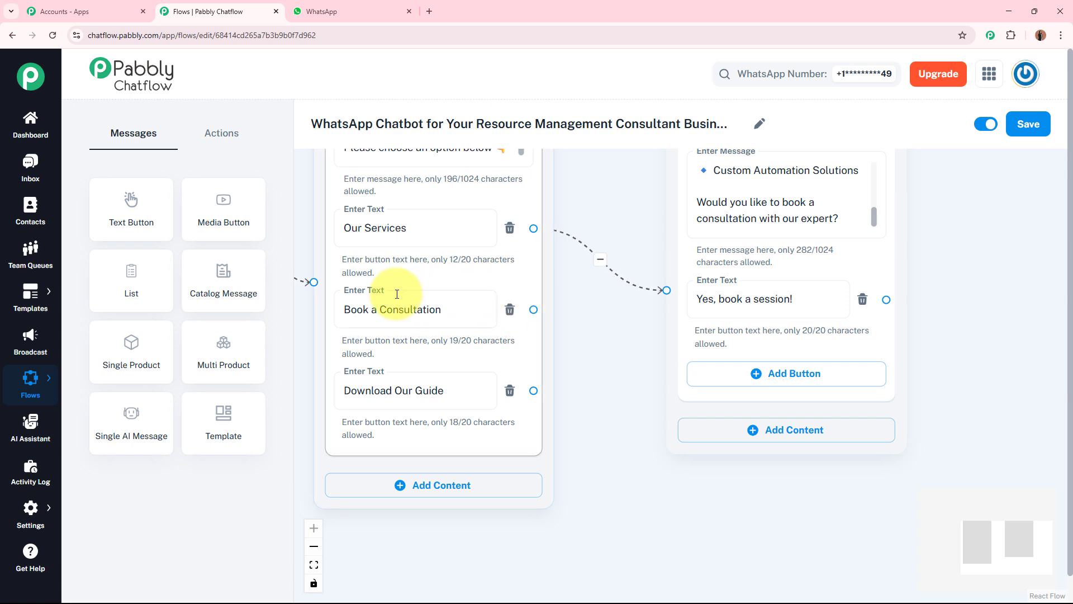
pyautogui.click(348, 309)
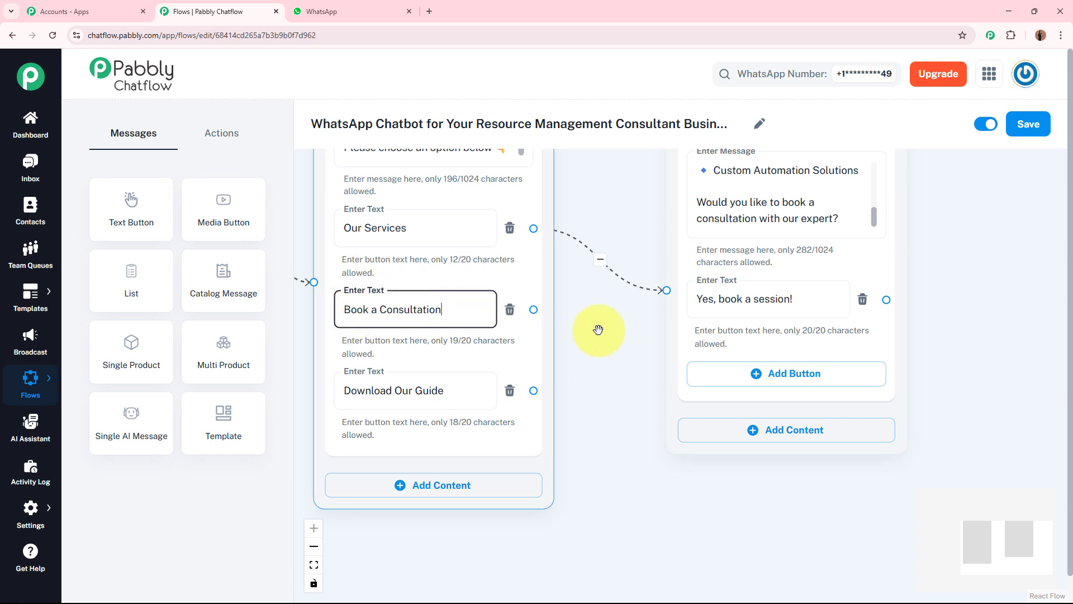
pyautogui.scroll(-3, 596, 325)
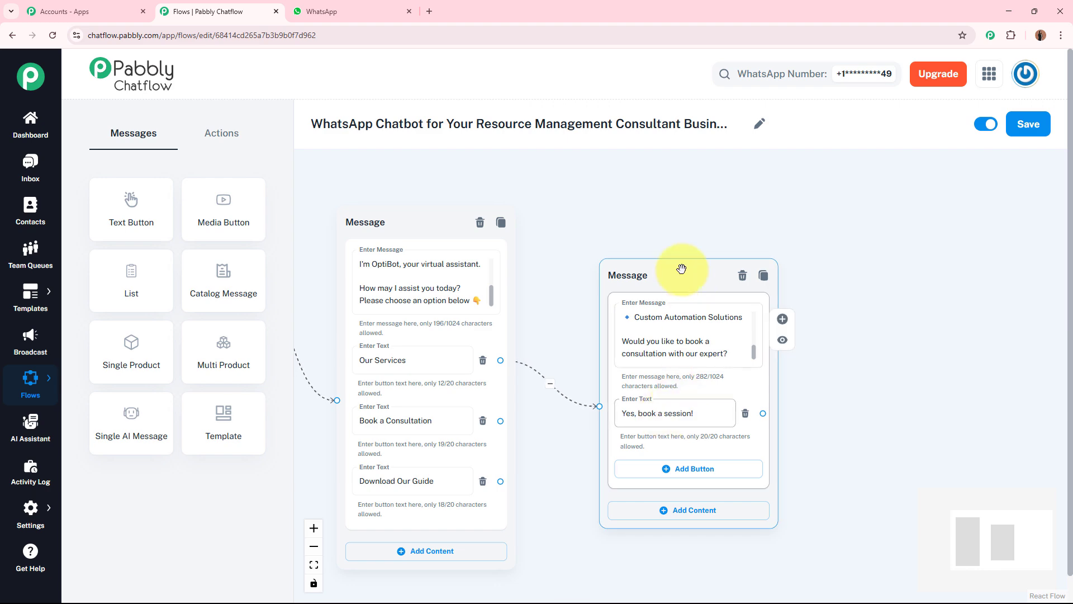
pyautogui.moveTo(684, 268); pyautogui.dragTo(811, 178)
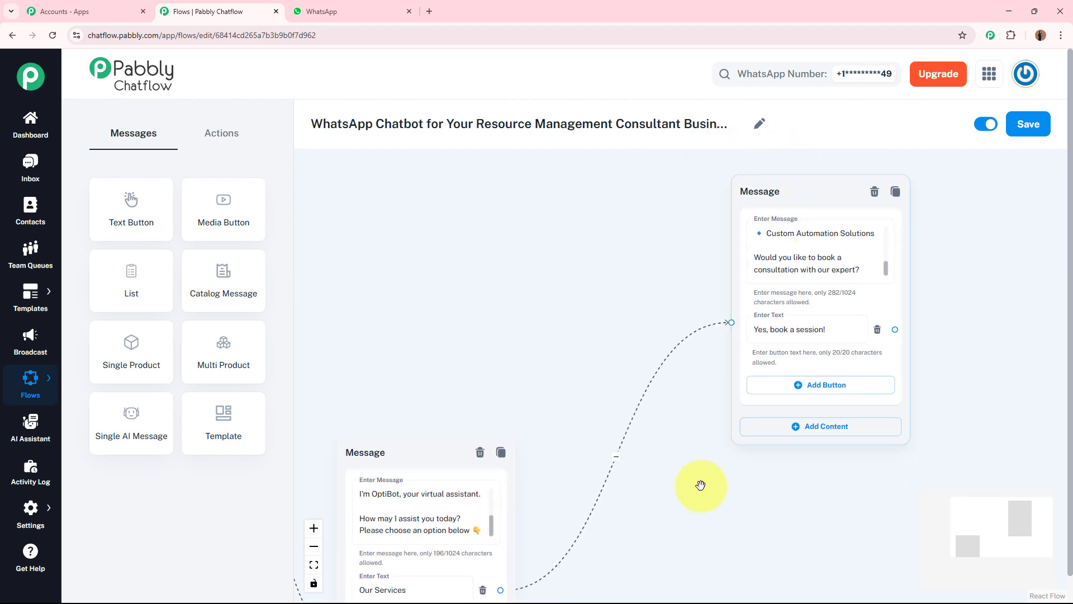
# Add an Ask Question block beside the welcome message and connect the Book a Consultation button to it
pyautogui.moveTo(700, 487); pyautogui.dragTo(724, 210)
pyautogui.scroll(3, 666, 343)
pyautogui.moveTo(665, 343); pyautogui.dragTo(768, 196)
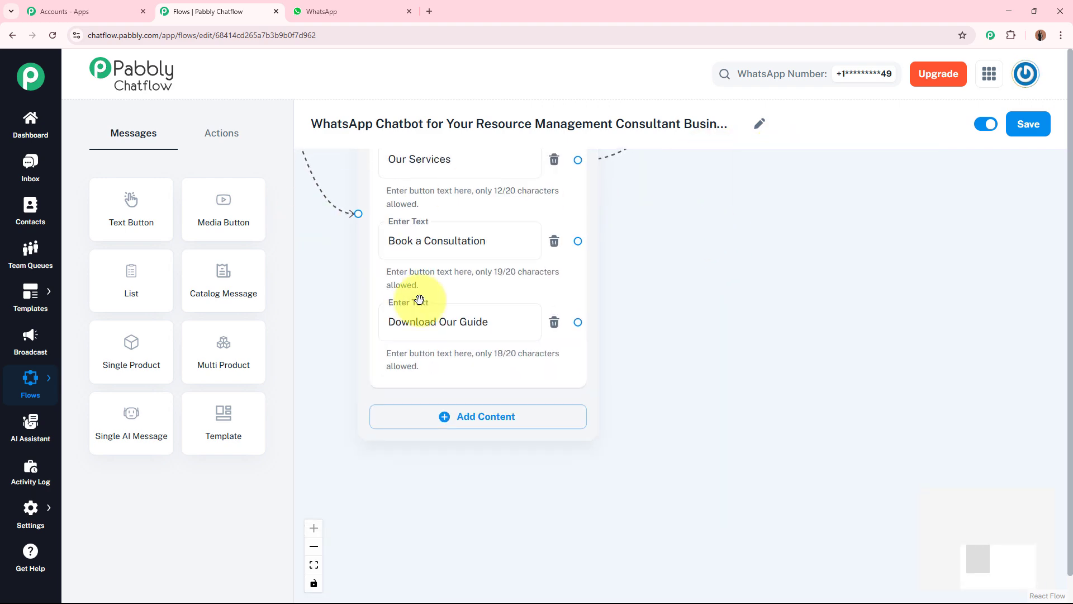
pyautogui.moveTo(752, 262); pyautogui.dragTo(745, 283)
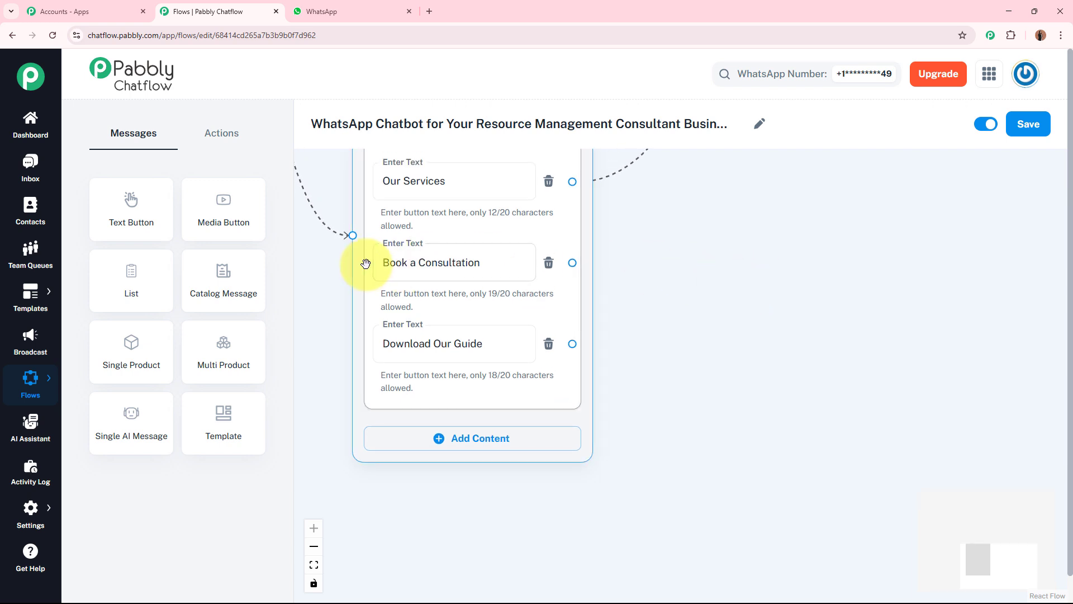
pyautogui.click(384, 264)
pyautogui.click(763, 282)
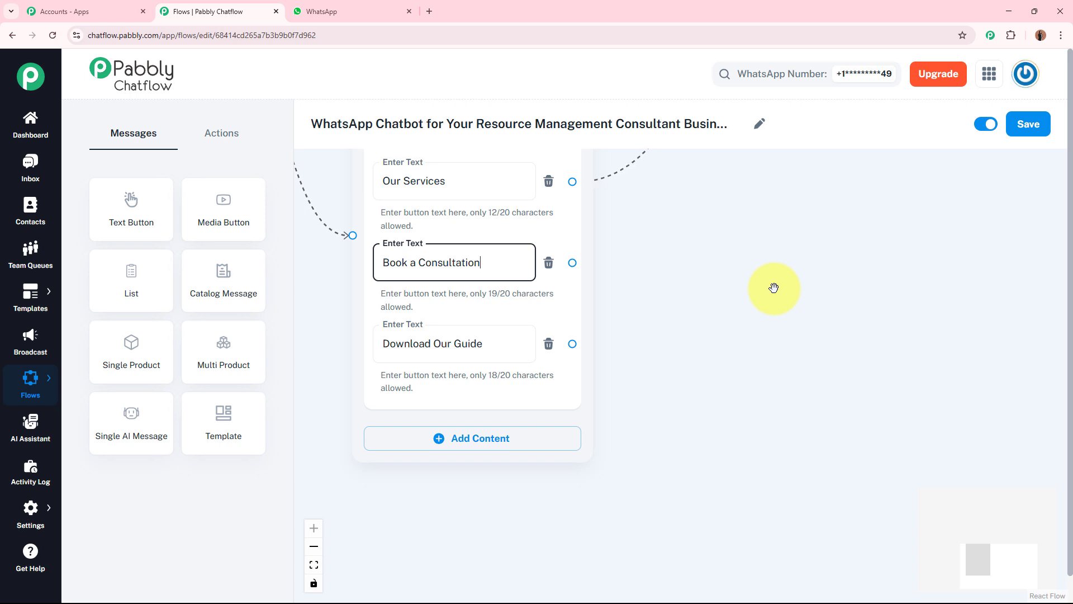
pyautogui.click(221, 133)
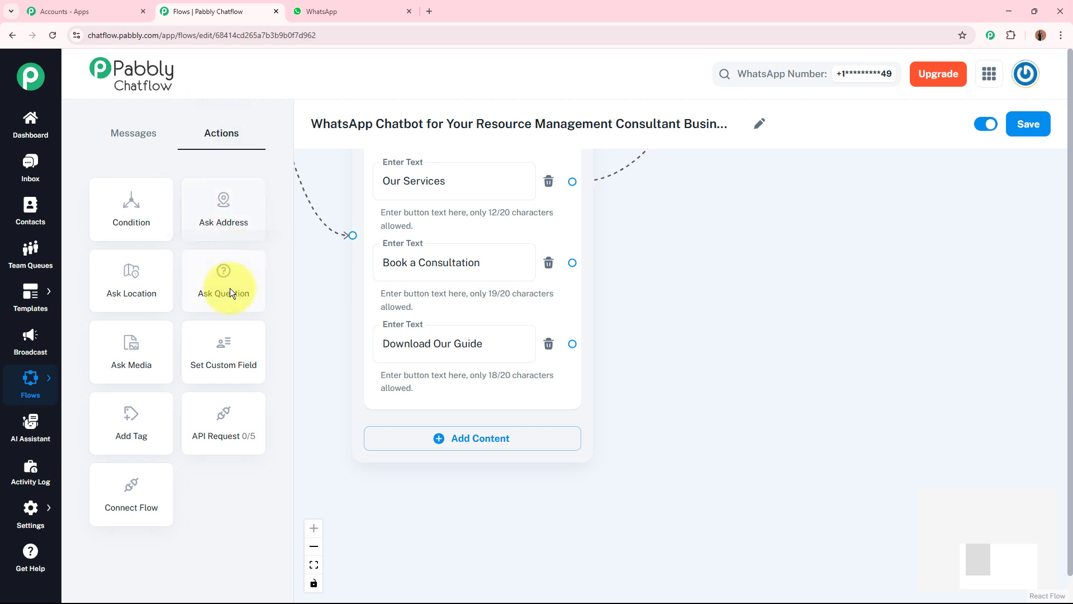
pyautogui.moveTo(314, 288); pyautogui.dragTo(734, 173)
pyautogui.click(720, 232)
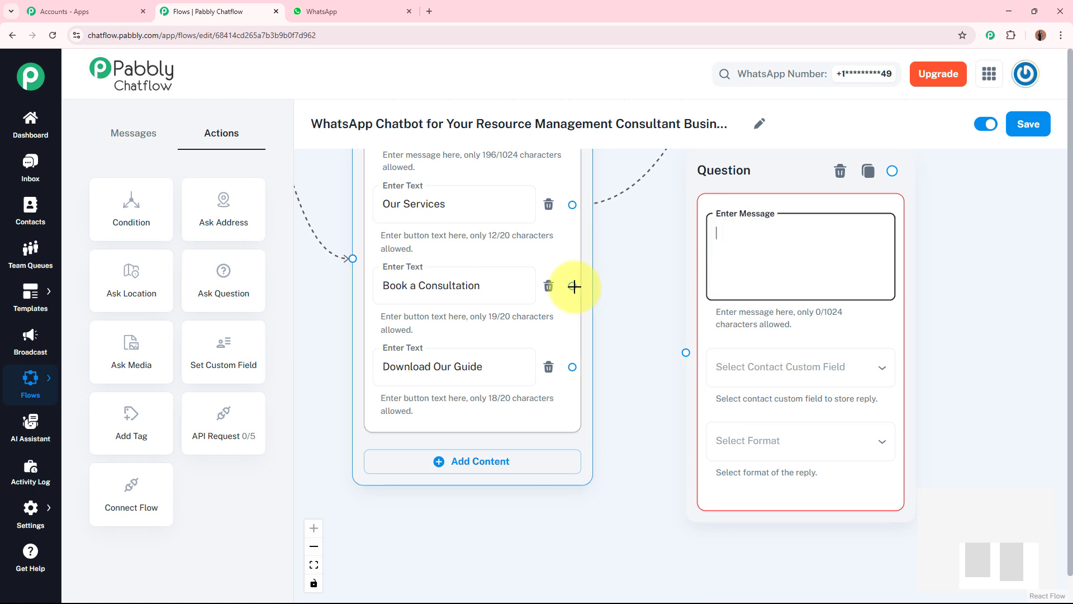
pyautogui.moveTo(571, 286); pyautogui.dragTo(685, 351)
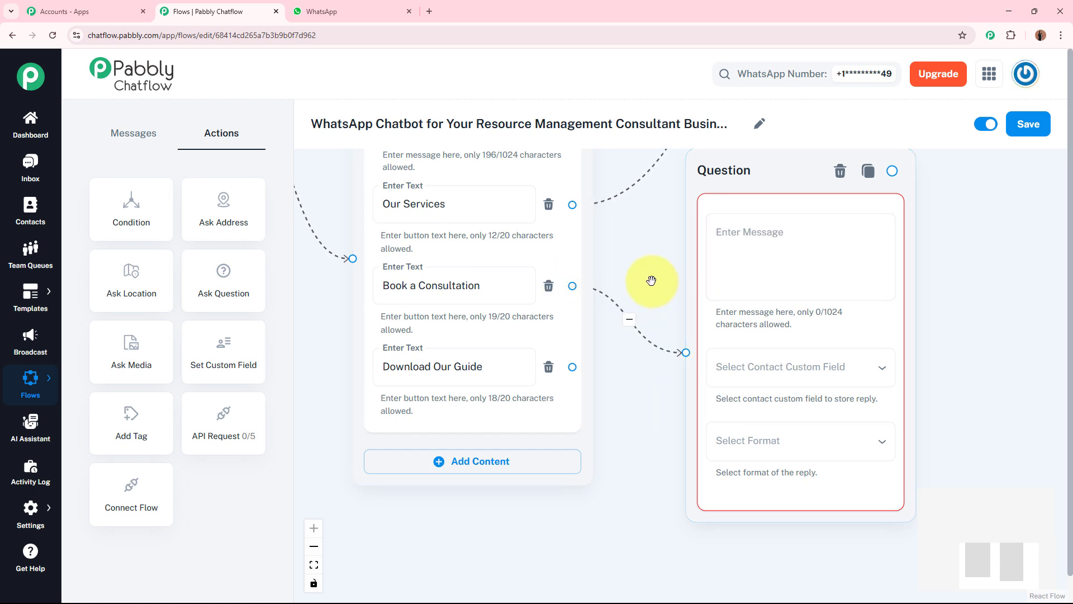
# Fill the Question block's message with the 30-minute Free Consultation Call offer and the request for the full name
pyautogui.moveTo(647, 280); pyautogui.dragTo(497, 279)
pyautogui.click(677, 232)
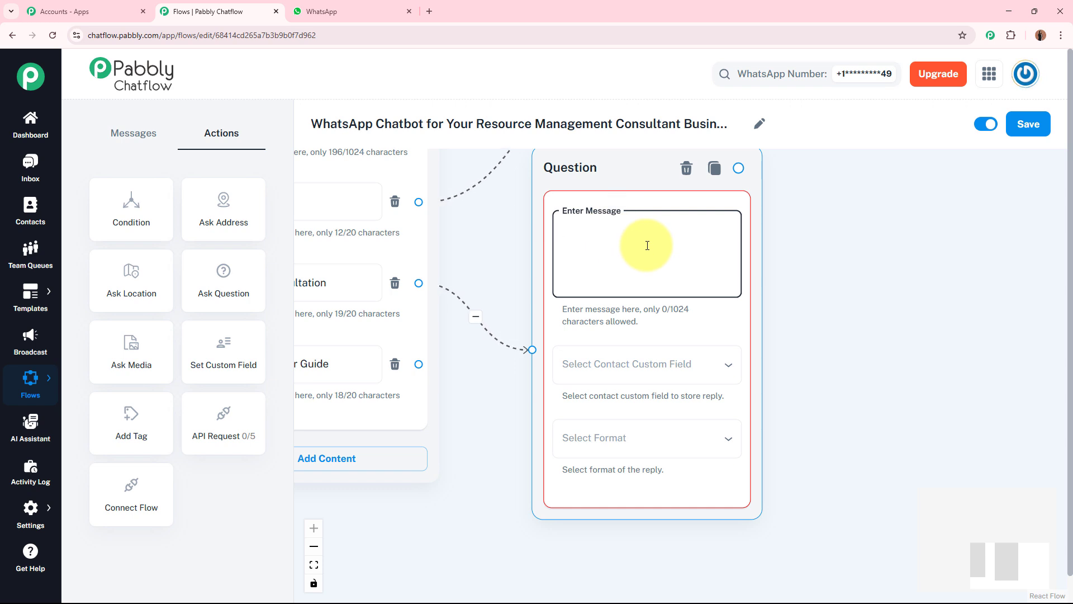
pyautogui.write('👤 May I know your full name, please?')
pyautogui.scroll(1, 722, 272)
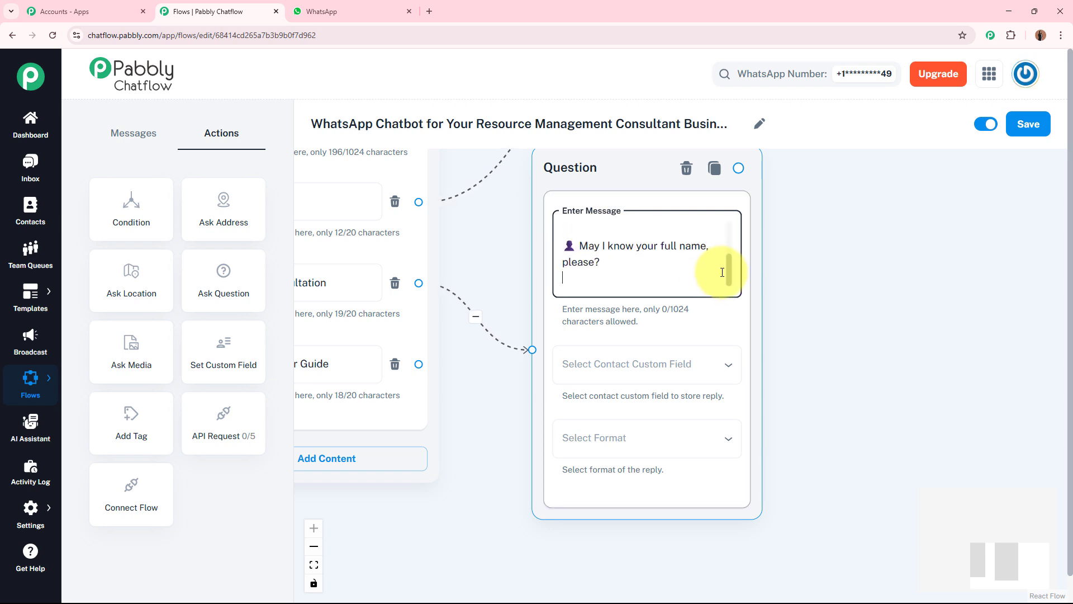
pyautogui.moveTo(729, 271); pyautogui.dragTo(731, 227)
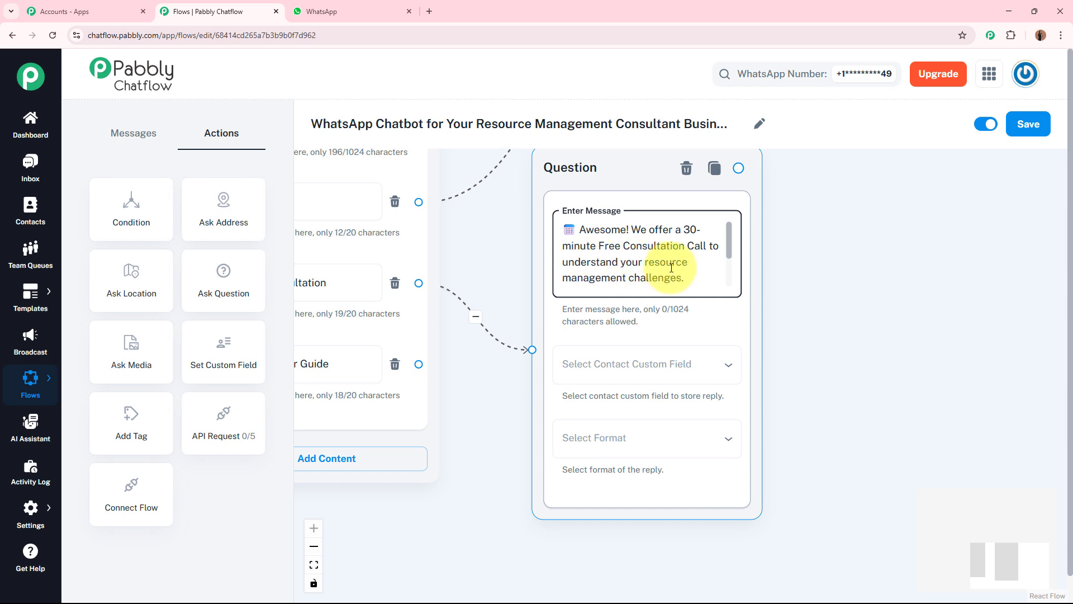
pyautogui.moveTo(729, 249); pyautogui.dragTo(727, 288)
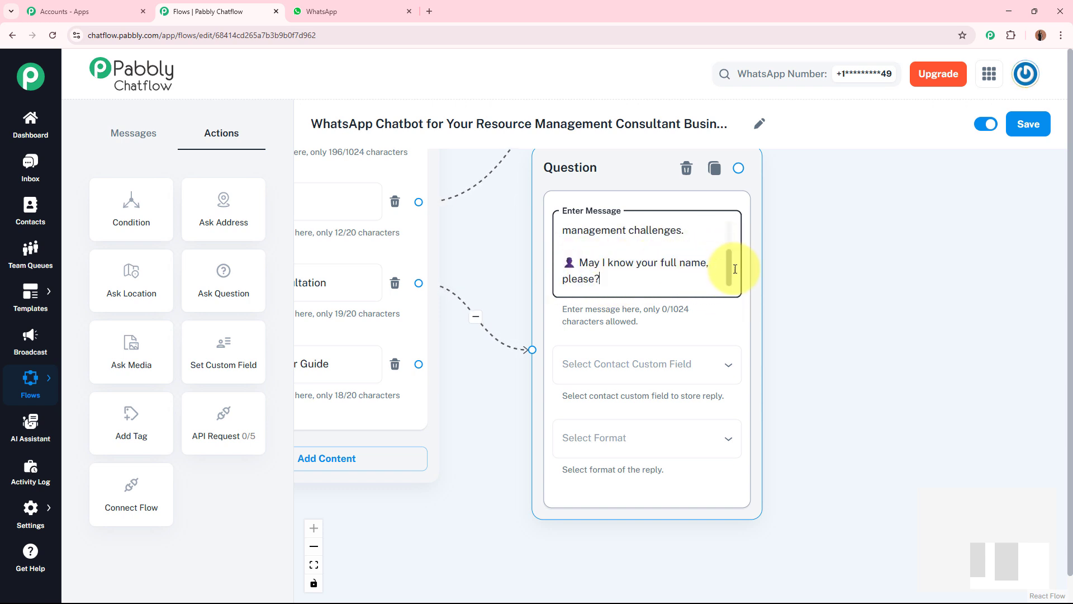
pyautogui.moveTo(728, 271)
pyautogui.mouseDown()
pyautogui.moveTo(731, 233)
pyautogui.moveTo(719, 283)
pyautogui.mouseUp()
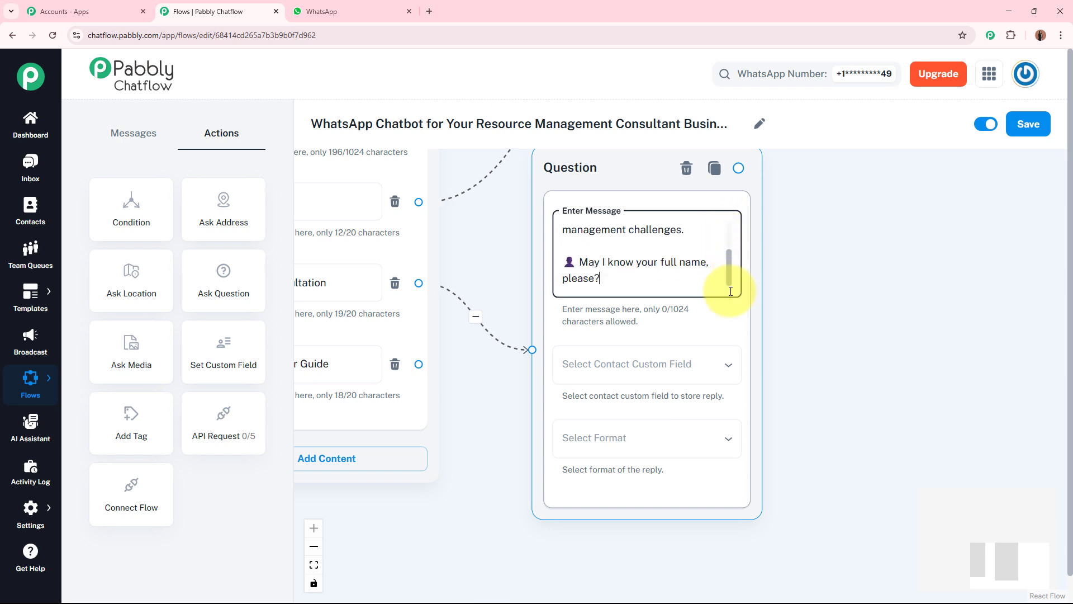
# Store the reply to the full name question in the FullName contact custom field
pyautogui.click(868, 292)
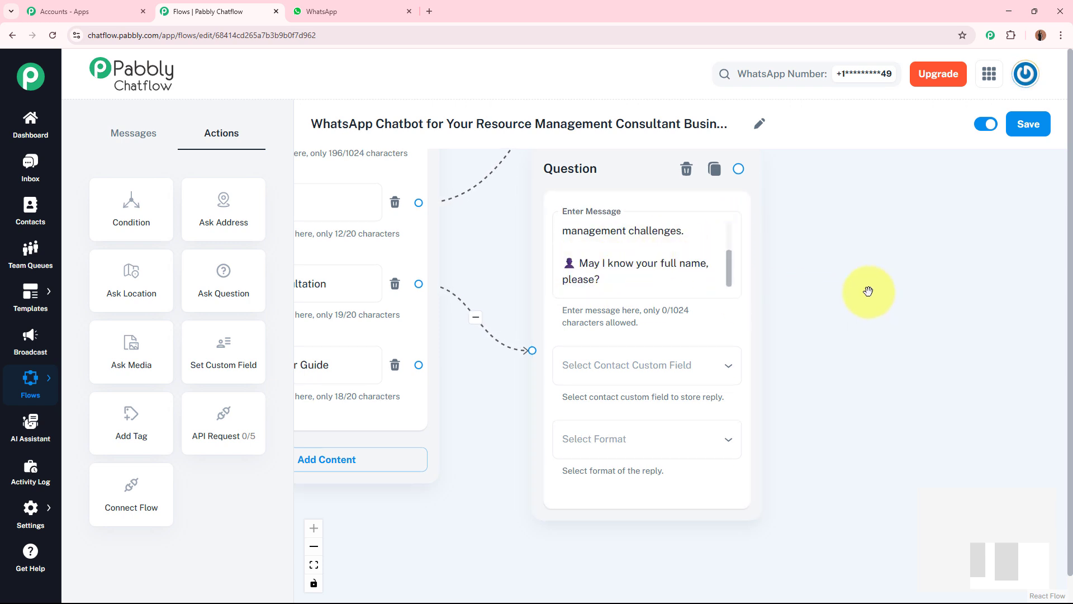
pyautogui.click(671, 268)
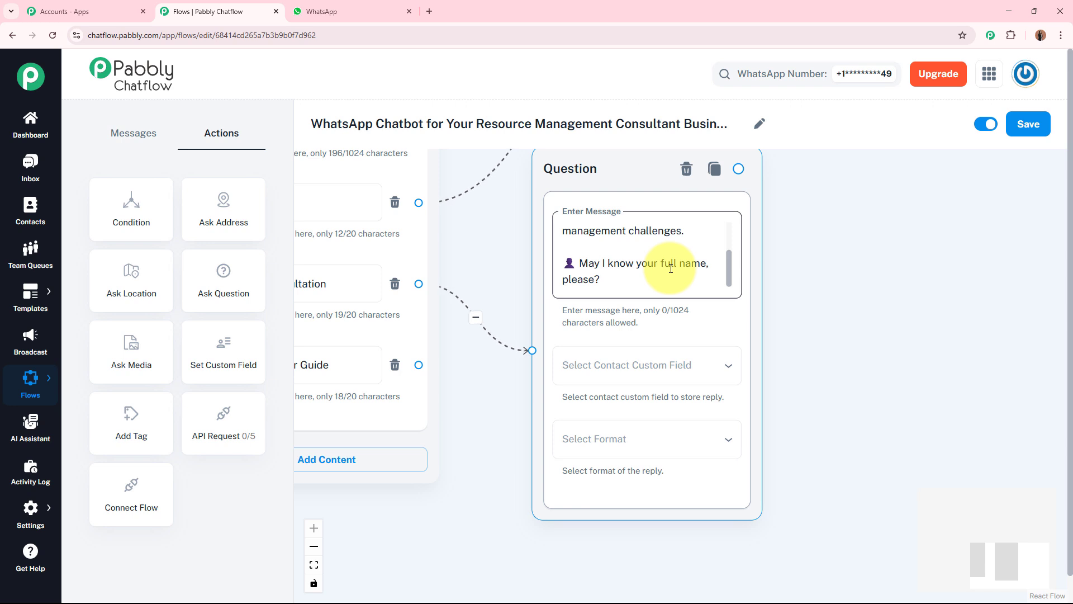
pyautogui.click(584, 372)
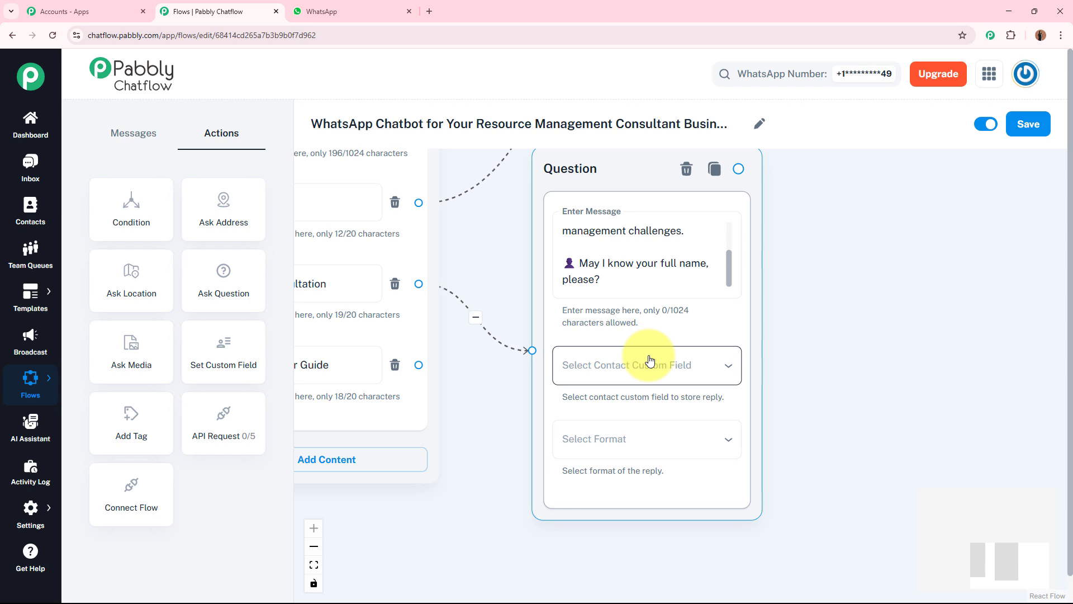
pyautogui.click(805, 321)
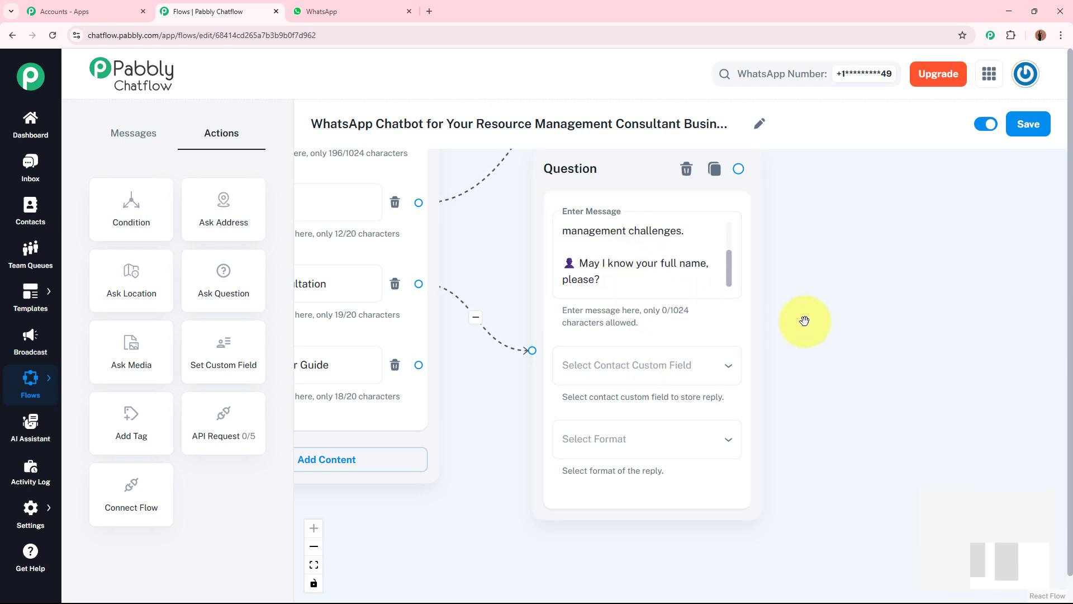
pyautogui.moveTo(827, 352); pyautogui.dragTo(802, 317)
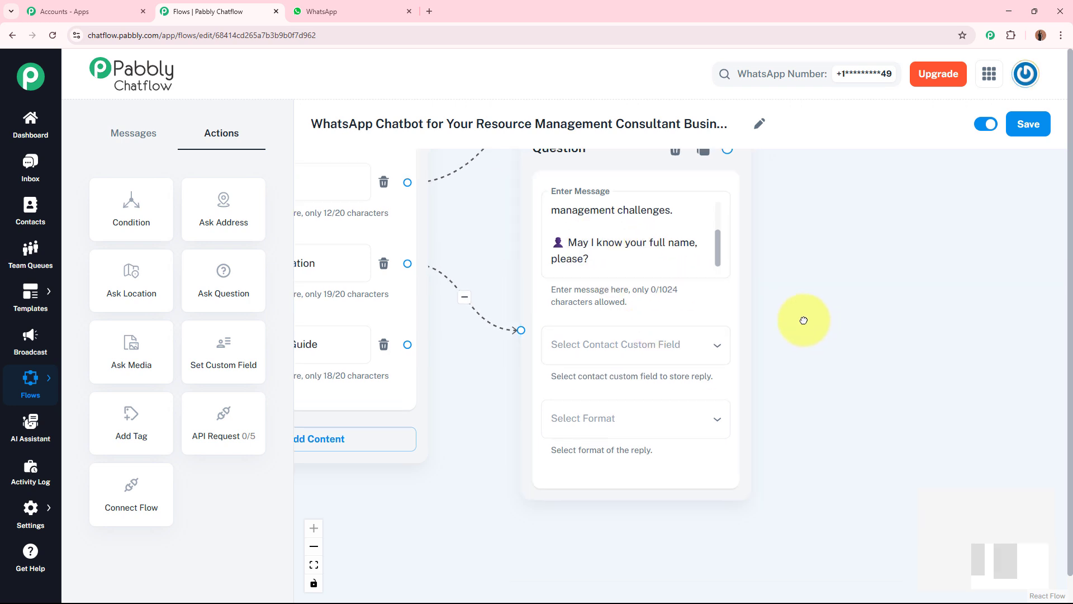
pyautogui.click(598, 330)
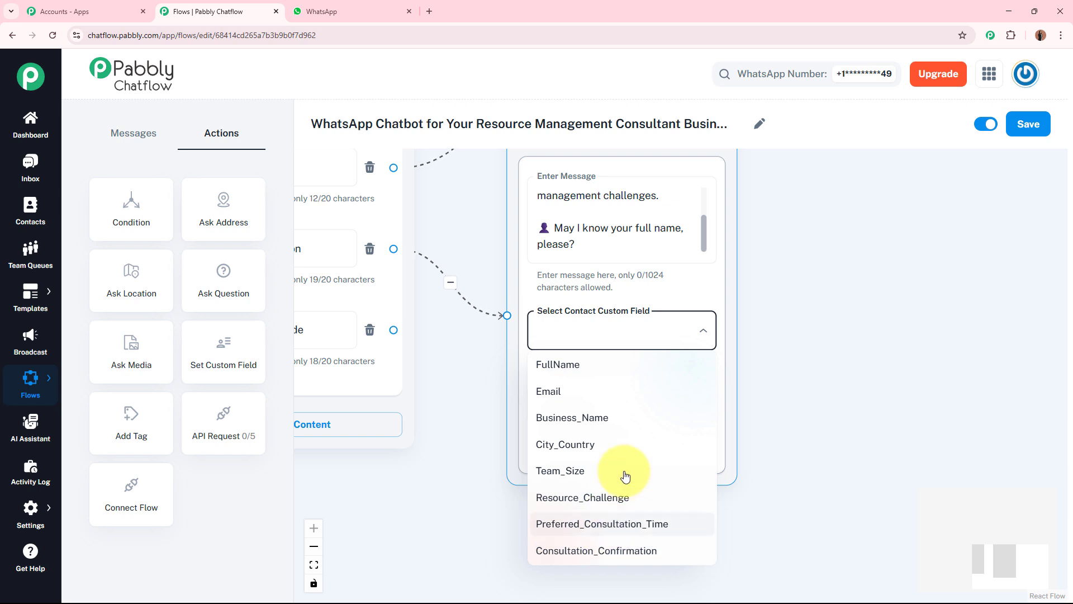
pyautogui.click(608, 367)
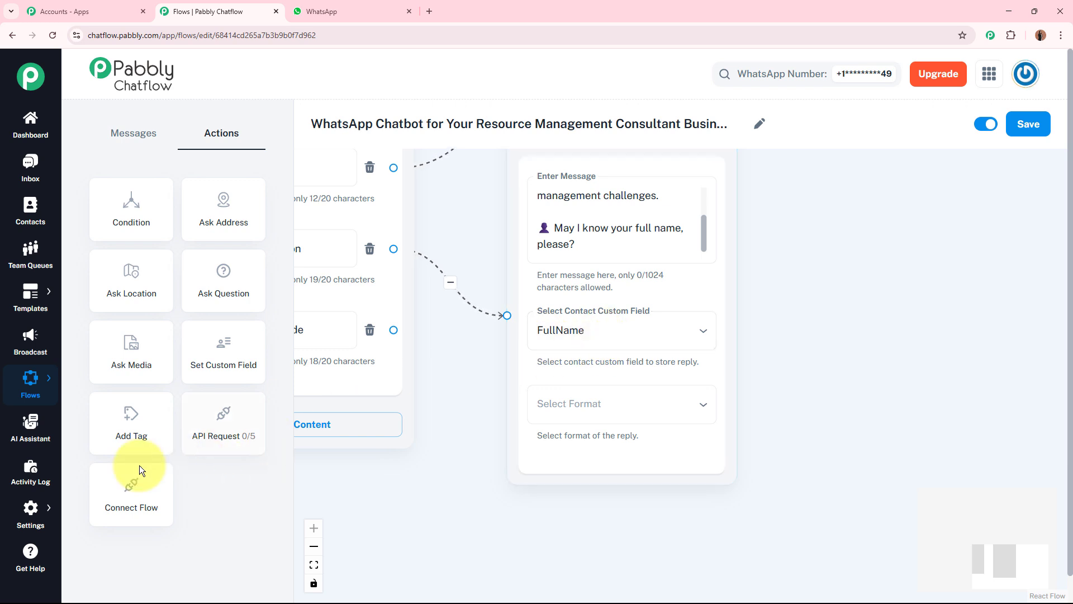
# Set the full name question's reply format to Text and enter "Error" as its validation message
pyautogui.moveTo(30, 512)
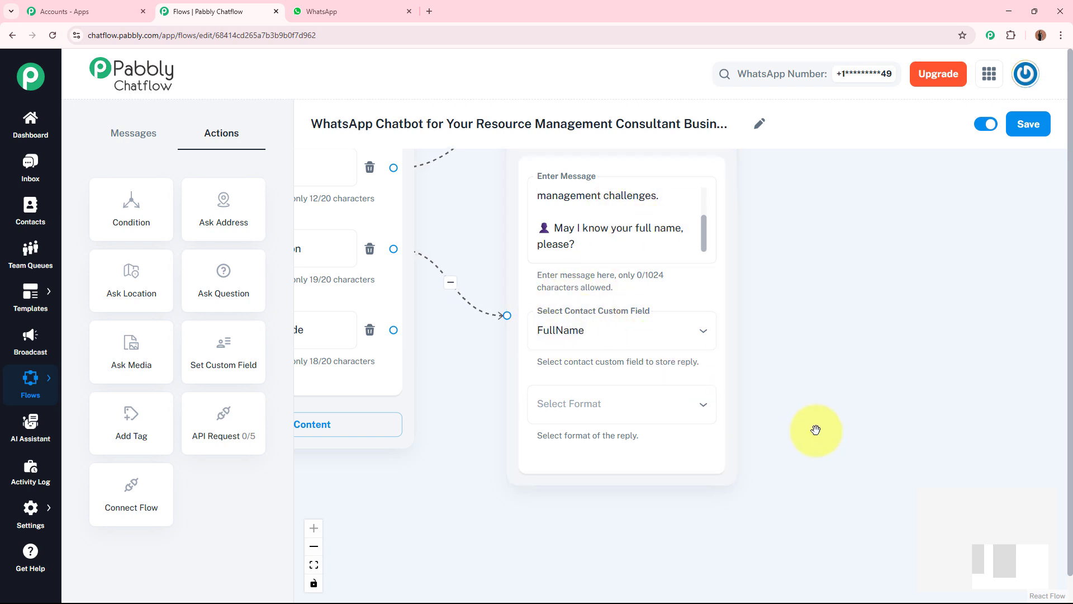
pyautogui.scroll(-2, 794, 397)
pyautogui.click(632, 354)
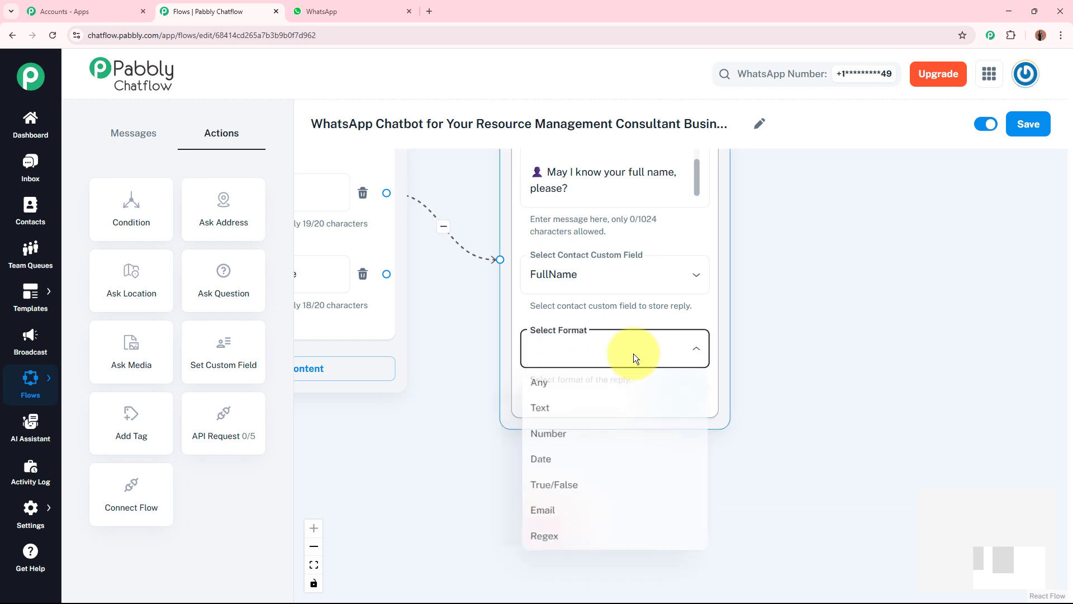
pyautogui.click(609, 408)
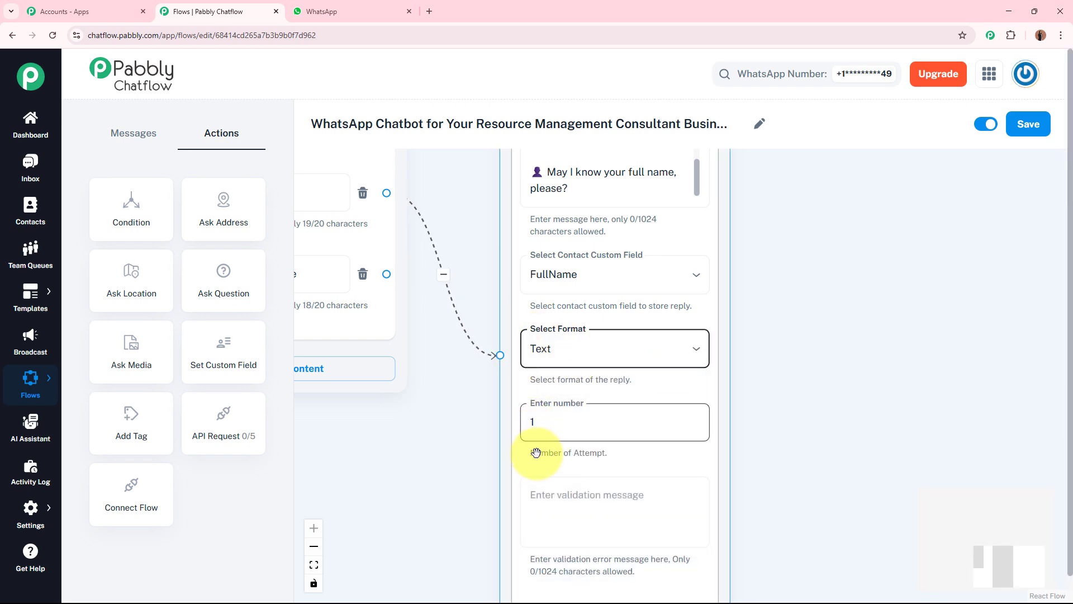
pyautogui.click(557, 497)
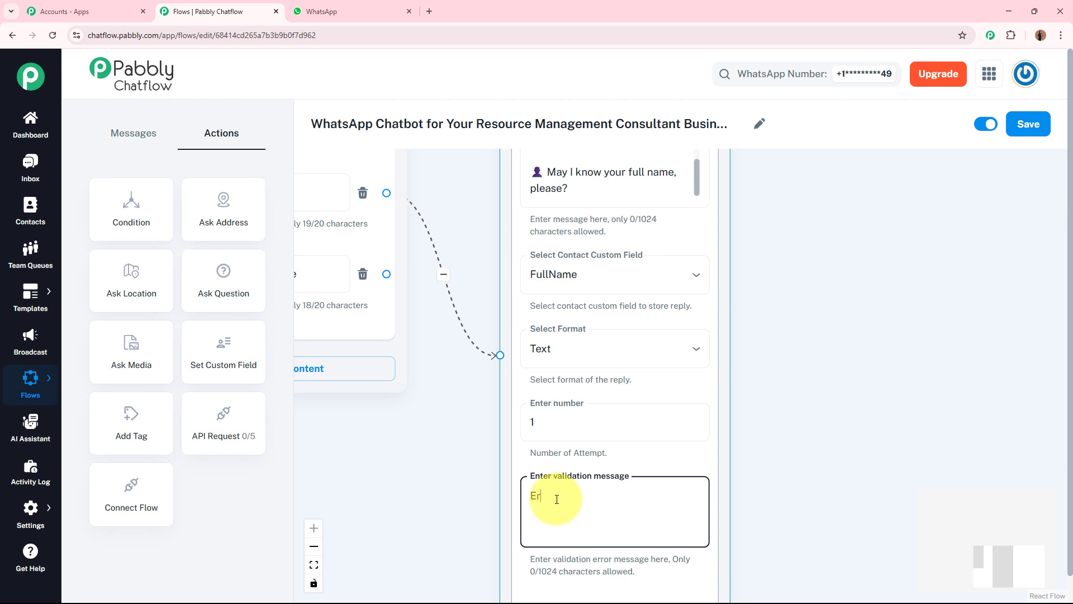
pyautogui.click(815, 480)
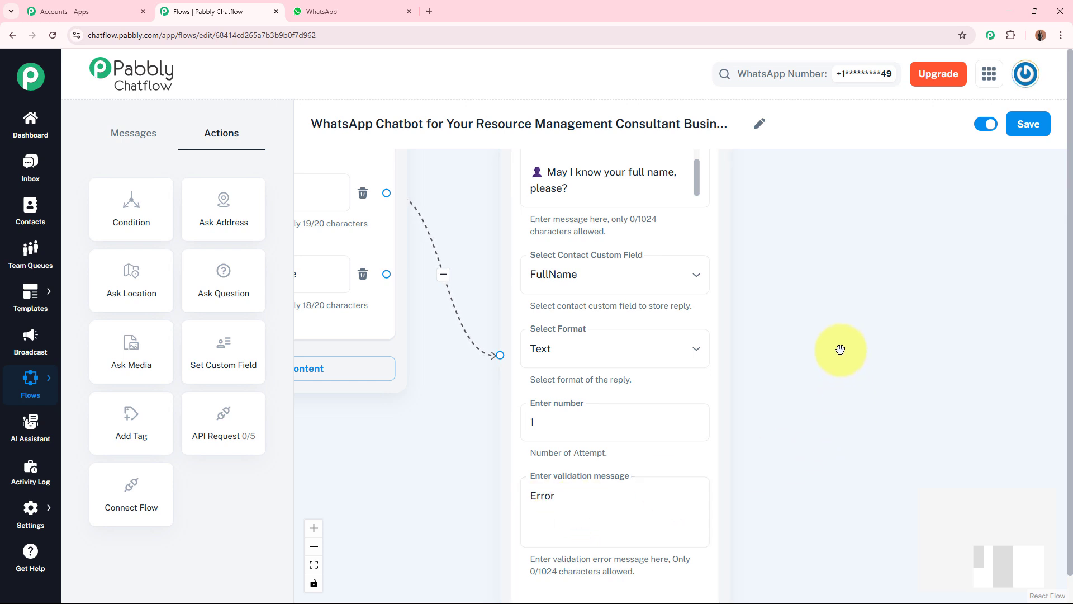
# Review the chained Question blocks asking for email address, company name, and city and country
pyautogui.moveTo(825, 278); pyautogui.dragTo(767, 313)
pyautogui.scroll(-1, 761, 372)
pyautogui.scroll(-1, 781, 393)
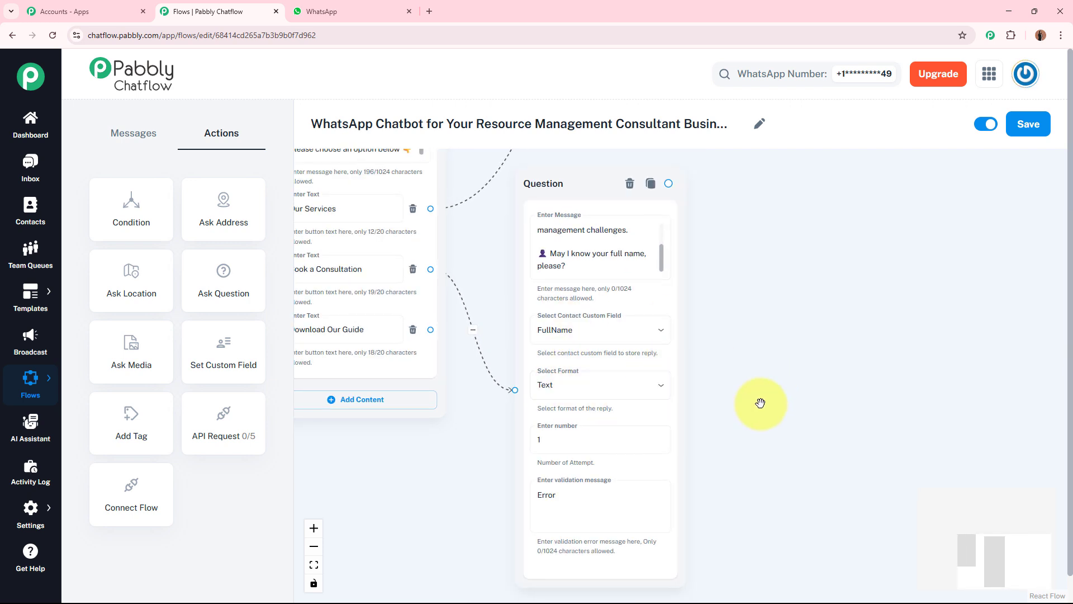
pyautogui.moveTo(800, 361); pyautogui.dragTo(696, 354)
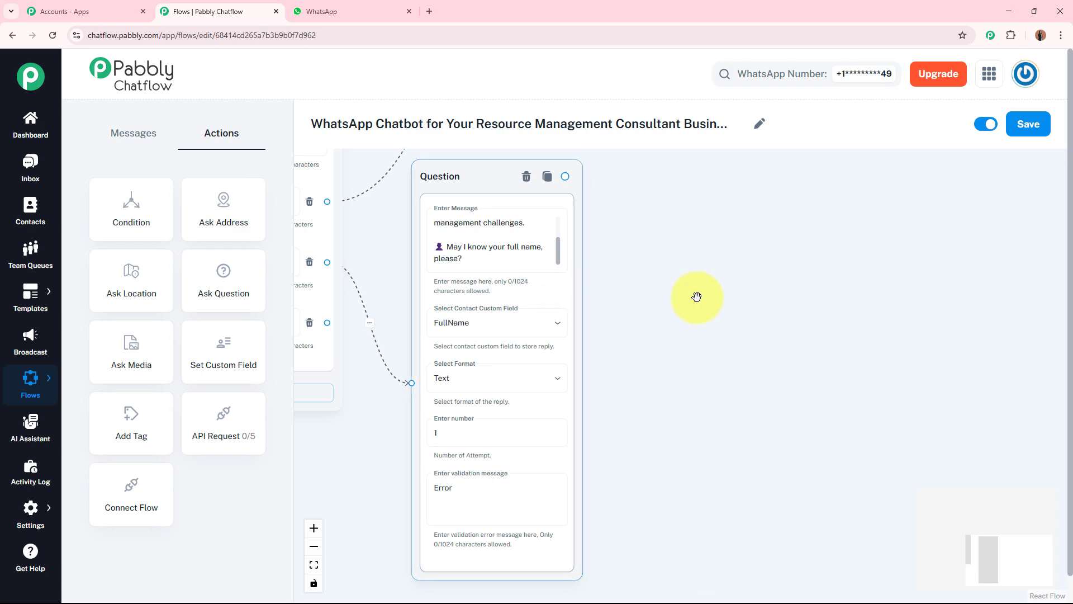
pyautogui.scroll(-5, 893, 301)
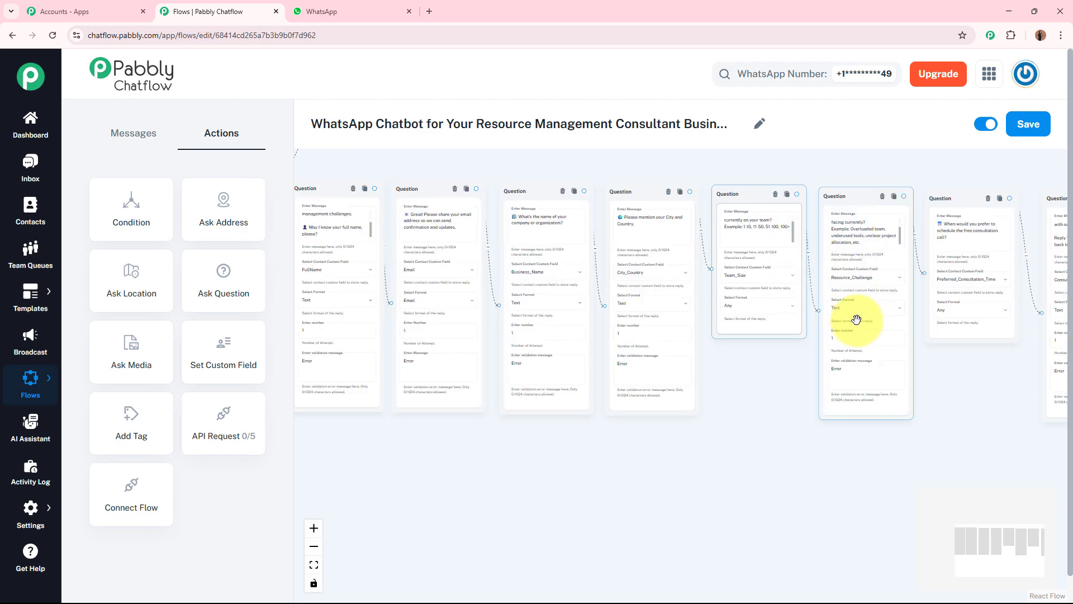
pyautogui.scroll(5, 615, 440)
pyautogui.moveTo(615, 440); pyautogui.dragTo(799, 603)
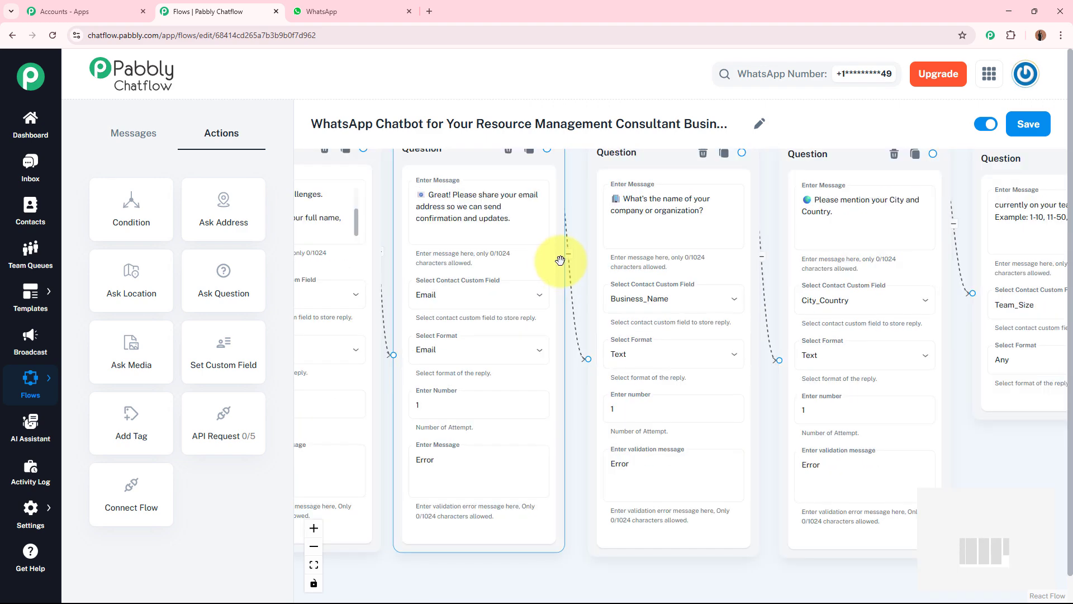
pyautogui.moveTo(576, 218); pyautogui.dragTo(402, 249)
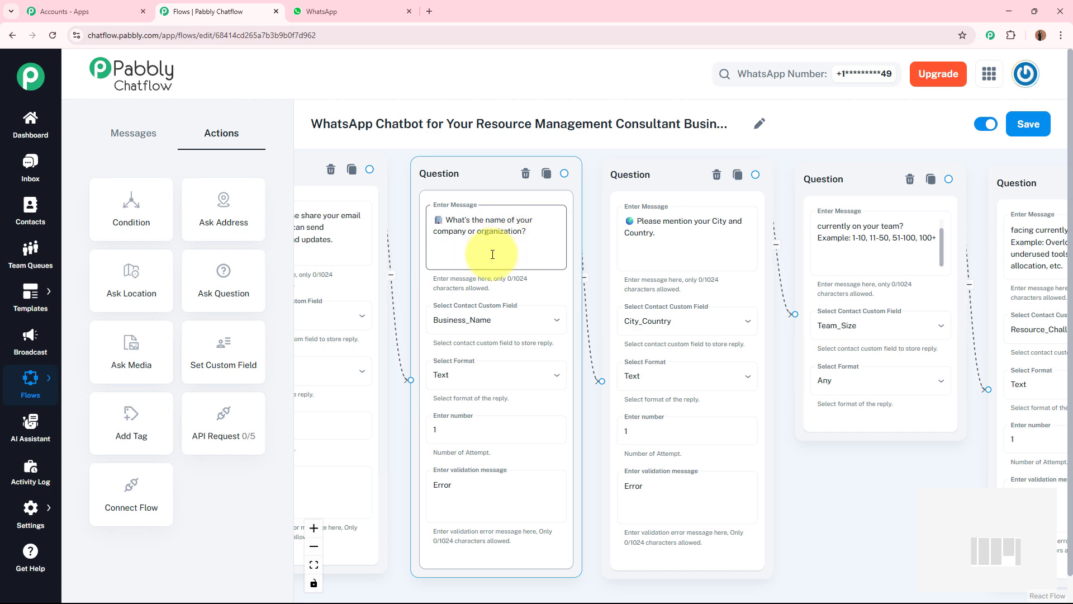
pyautogui.moveTo(594, 267); pyautogui.dragTo(412, 274)
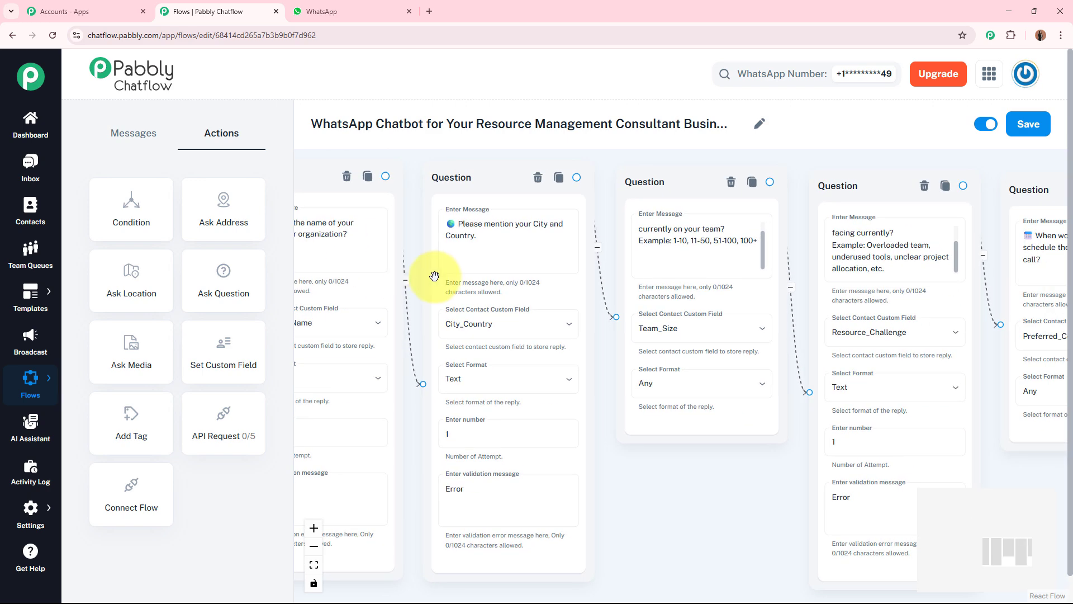
# Read the full messages of the team size, resource challenge, preferred consultation time and booking confirmation Question blocks
pyautogui.moveTo(616, 481); pyautogui.dragTo(450, 468)
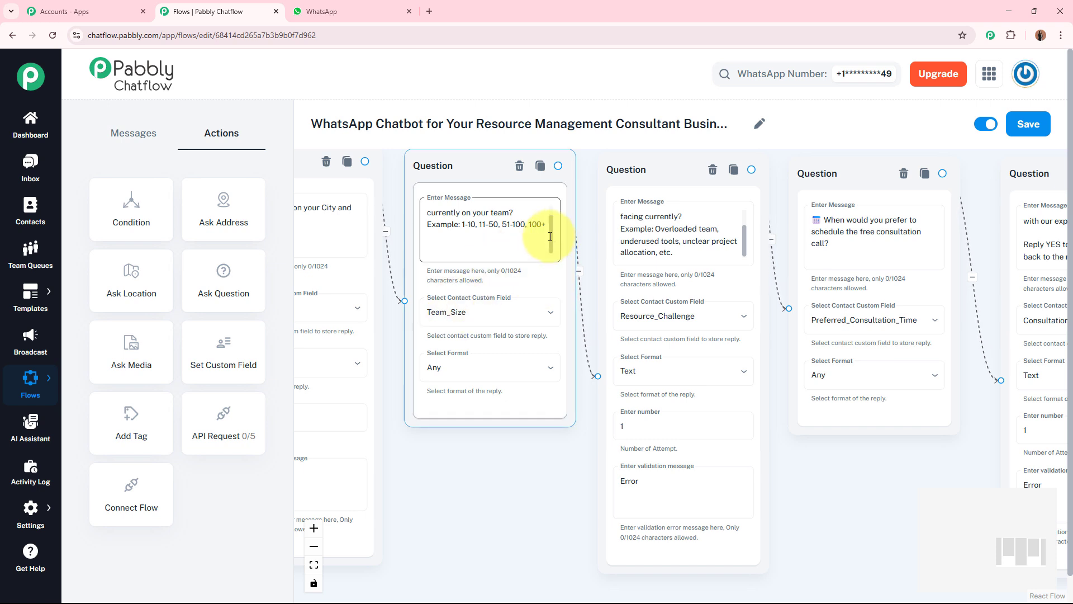
pyautogui.moveTo(552, 233); pyautogui.dragTo(551, 211)
pyautogui.moveTo(543, 470); pyautogui.dragTo(421, 477)
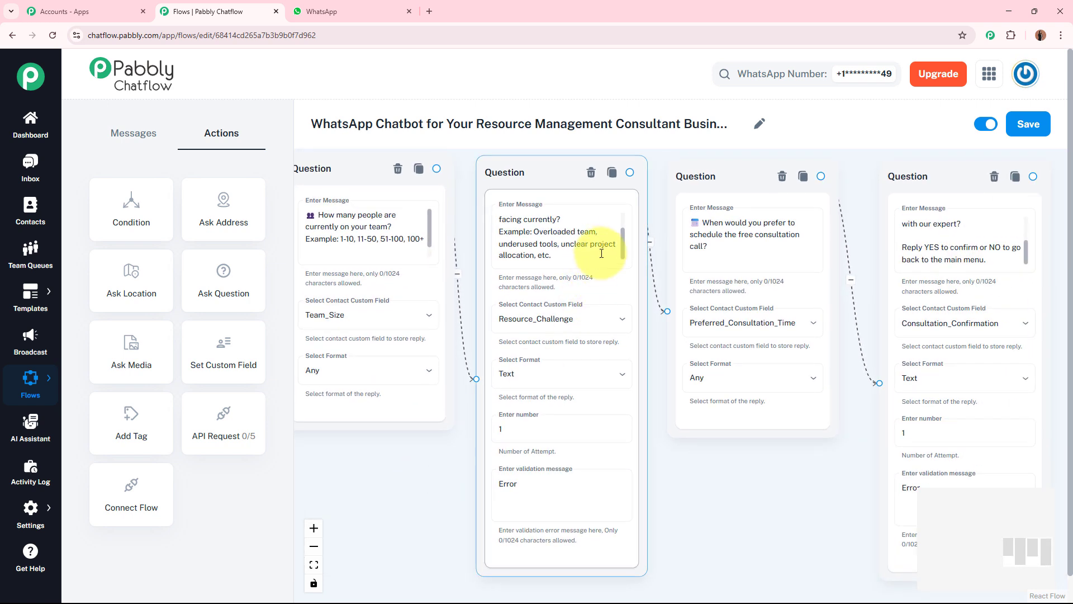
pyautogui.moveTo(625, 242); pyautogui.dragTo(627, 217)
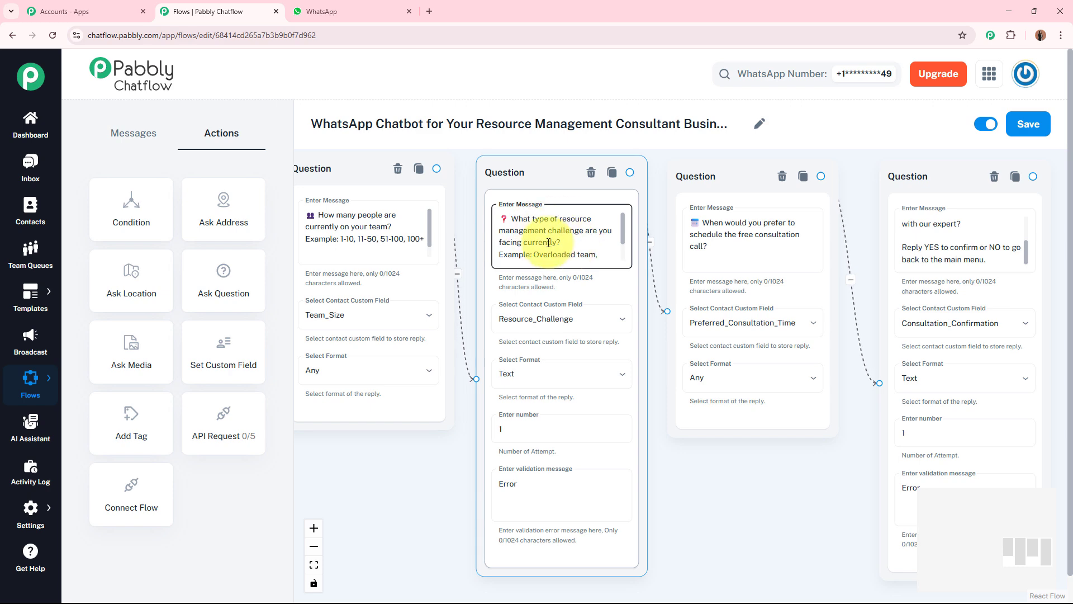
pyautogui.moveTo(744, 498); pyautogui.dragTo(559, 500)
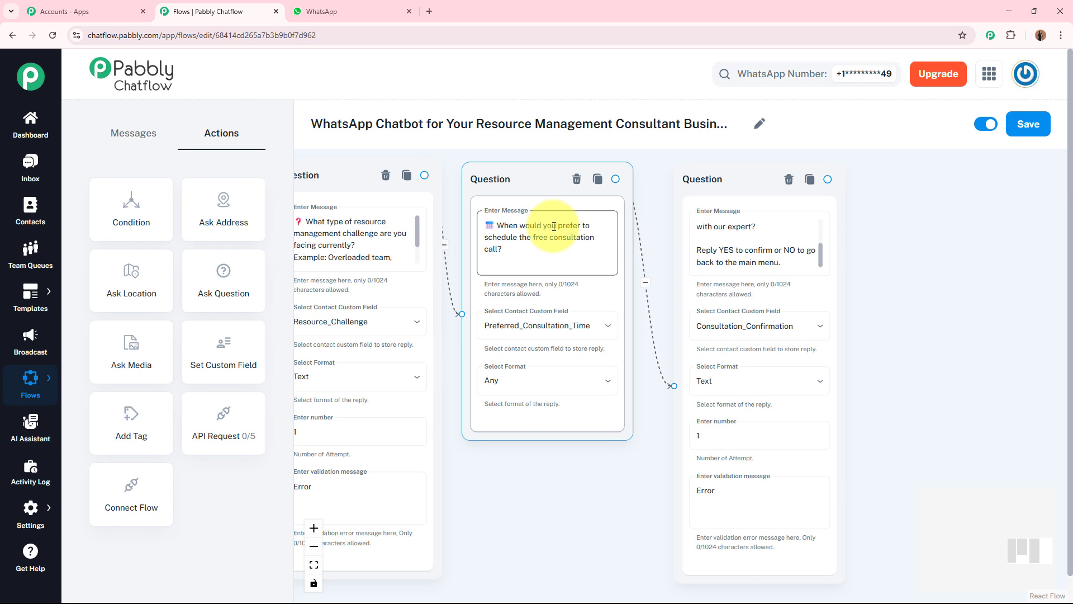
pyautogui.moveTo(821, 254); pyautogui.dragTo(822, 209)
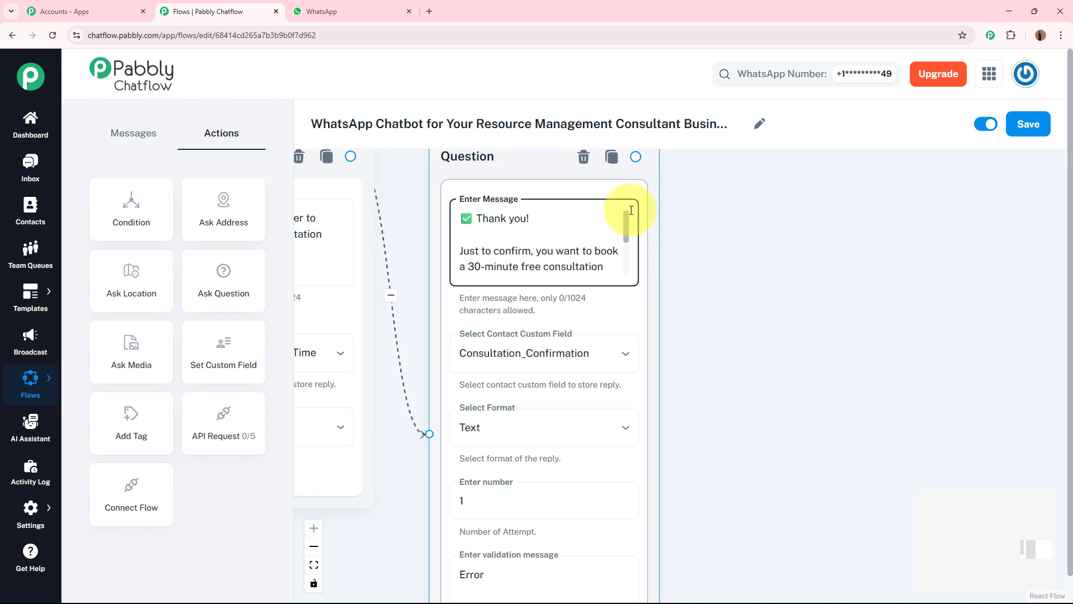
pyautogui.moveTo(631, 225); pyautogui.dragTo(618, 267)
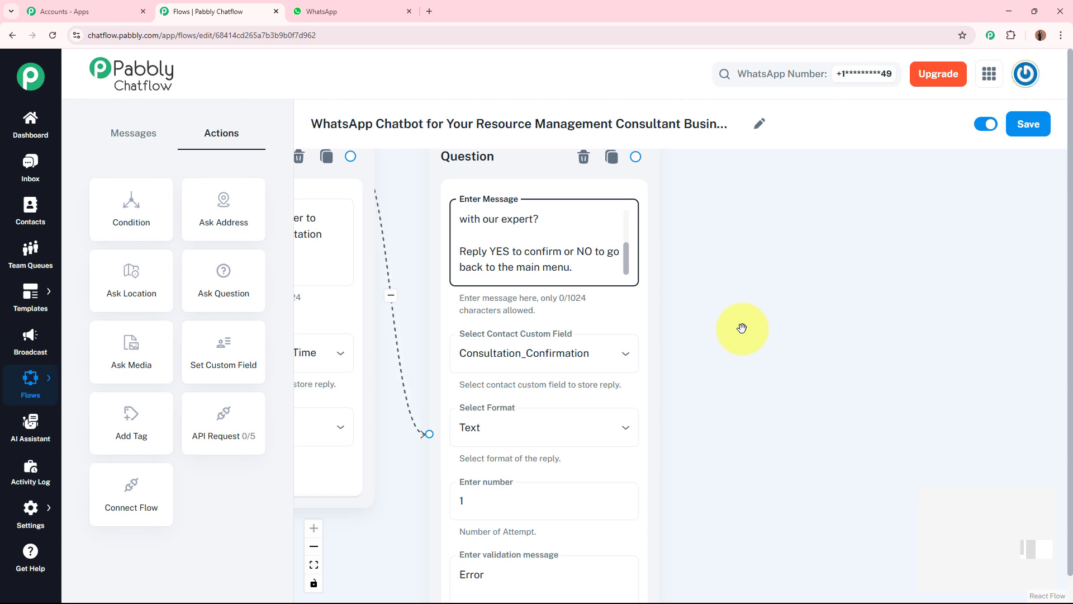
# Add a Condition block beside the final booking confirmation Question and connect that Question to it
pyautogui.scroll(-5, 742, 328)
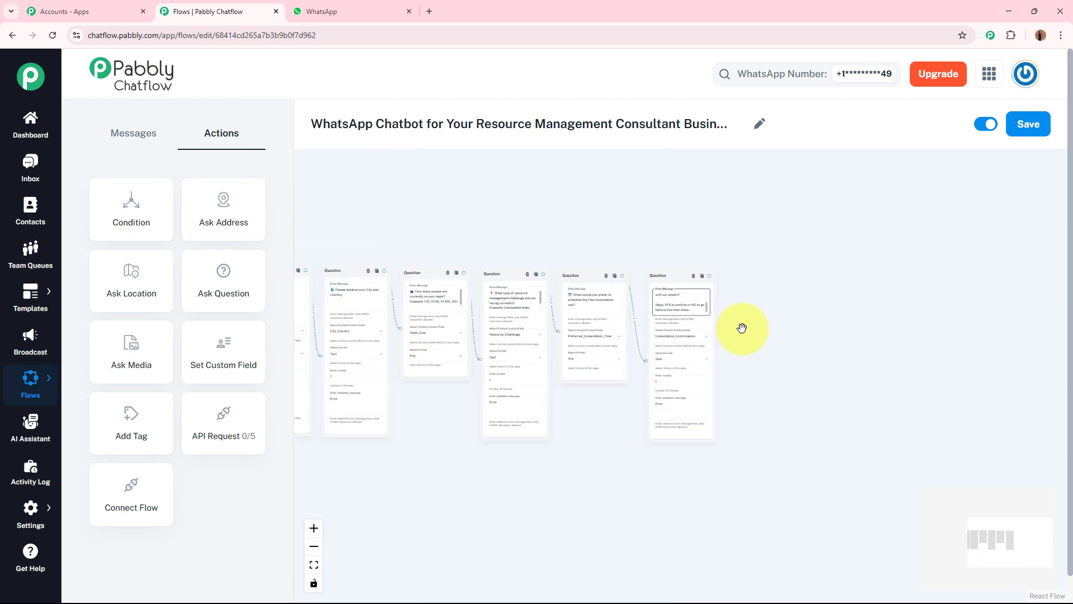
pyautogui.scroll(-2, 549, 467)
pyautogui.moveTo(549, 468); pyautogui.dragTo(803, 465)
pyautogui.scroll(5, 537, 419)
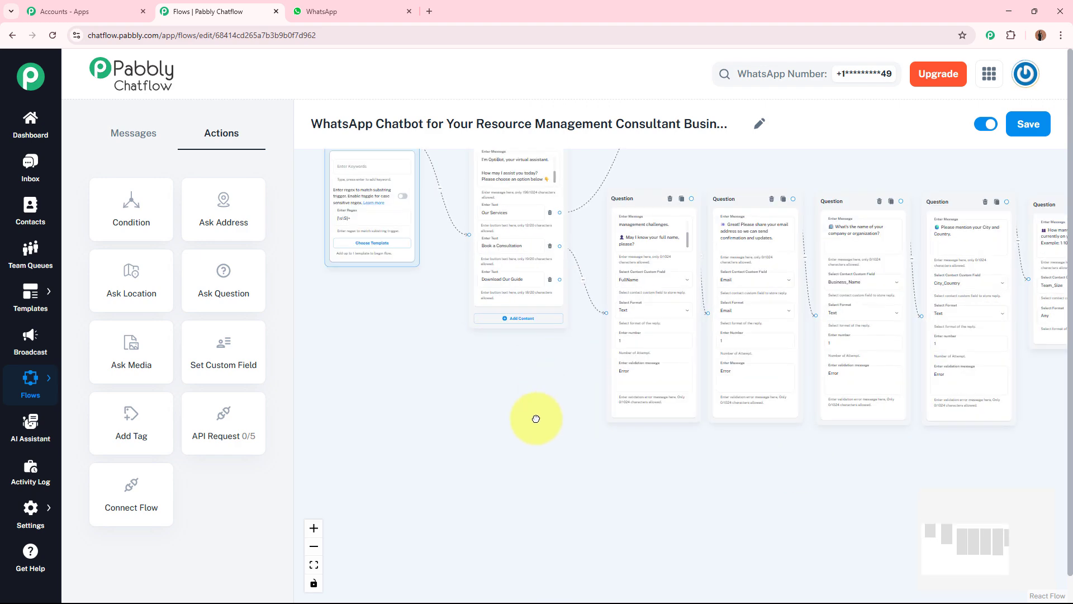
pyautogui.moveTo(379, 438); pyautogui.dragTo(124, 373)
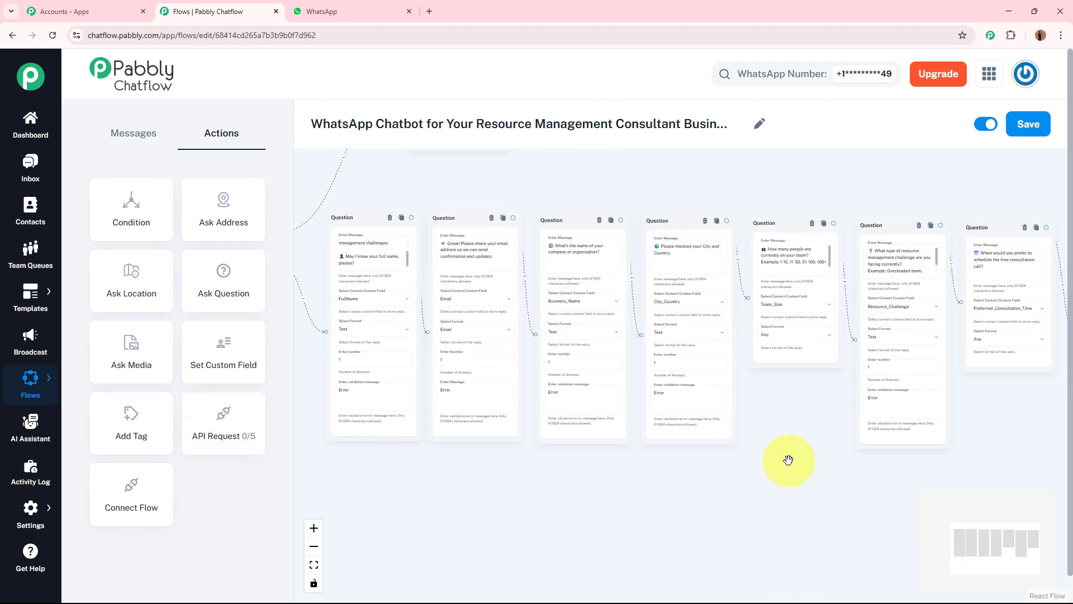
pyautogui.moveTo(777, 460); pyautogui.dragTo(405, 445)
pyautogui.scroll(4, 757, 350)
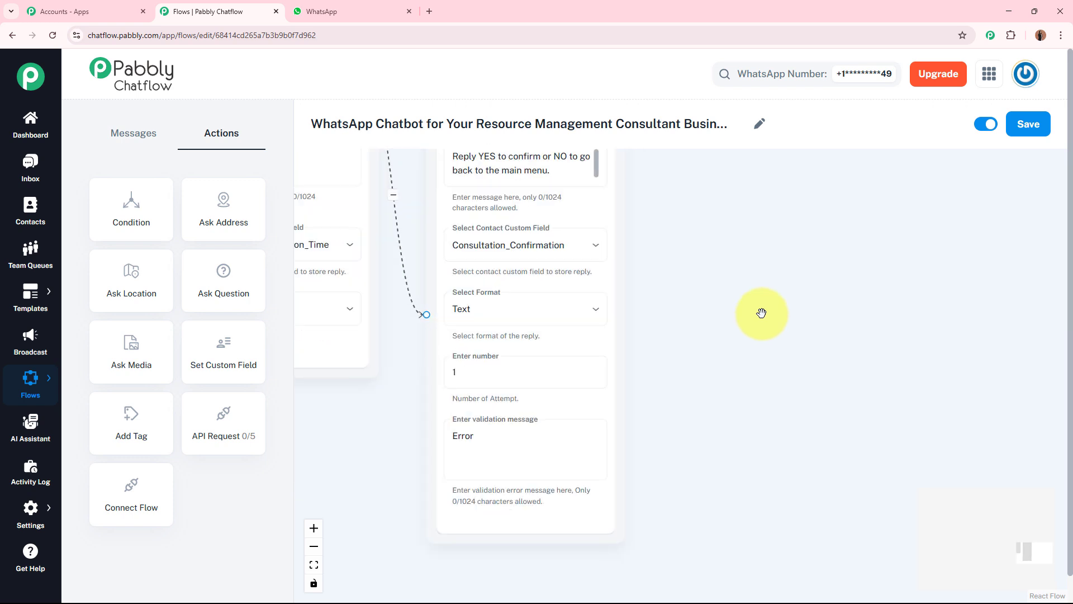
pyautogui.moveTo(762, 311); pyautogui.dragTo(628, 408)
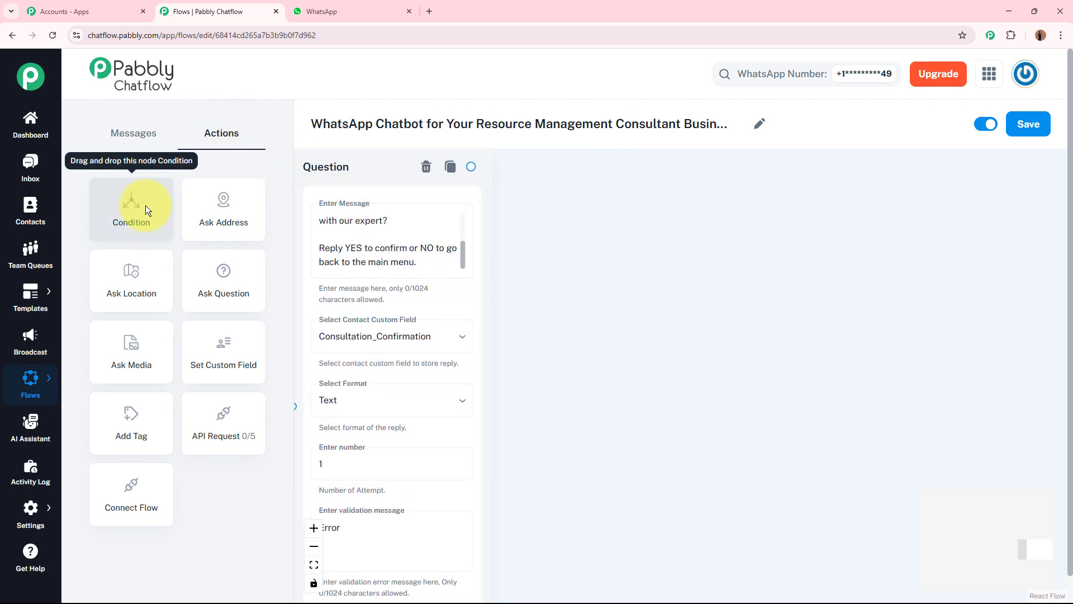
pyautogui.moveTo(120, 206); pyautogui.dragTo(585, 190)
pyautogui.moveTo(471, 166); pyautogui.dragTo(567, 337)
pyautogui.moveTo(917, 293); pyautogui.dragTo(828, 276)
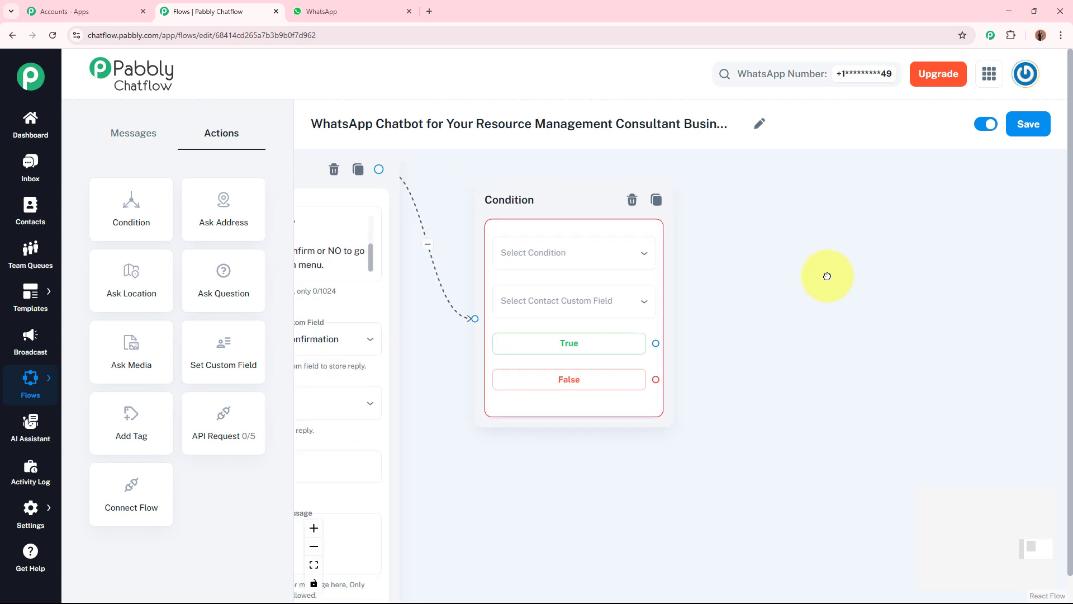
# Set the Condition block's condition to Equal with the attribute value YES
pyautogui.click(539, 251)
pyautogui.click(534, 286)
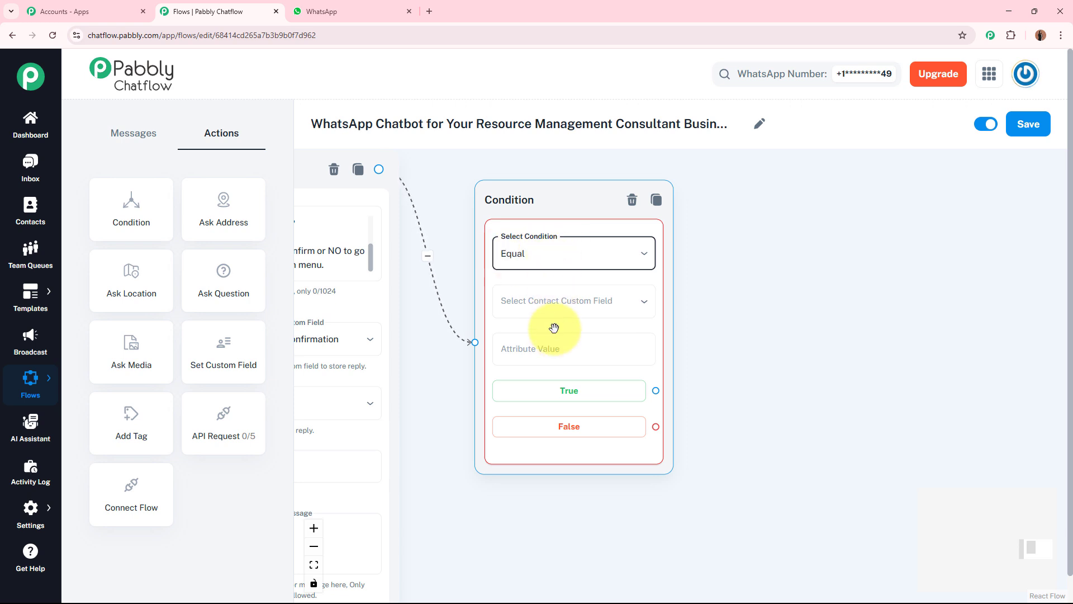
pyautogui.click(560, 348)
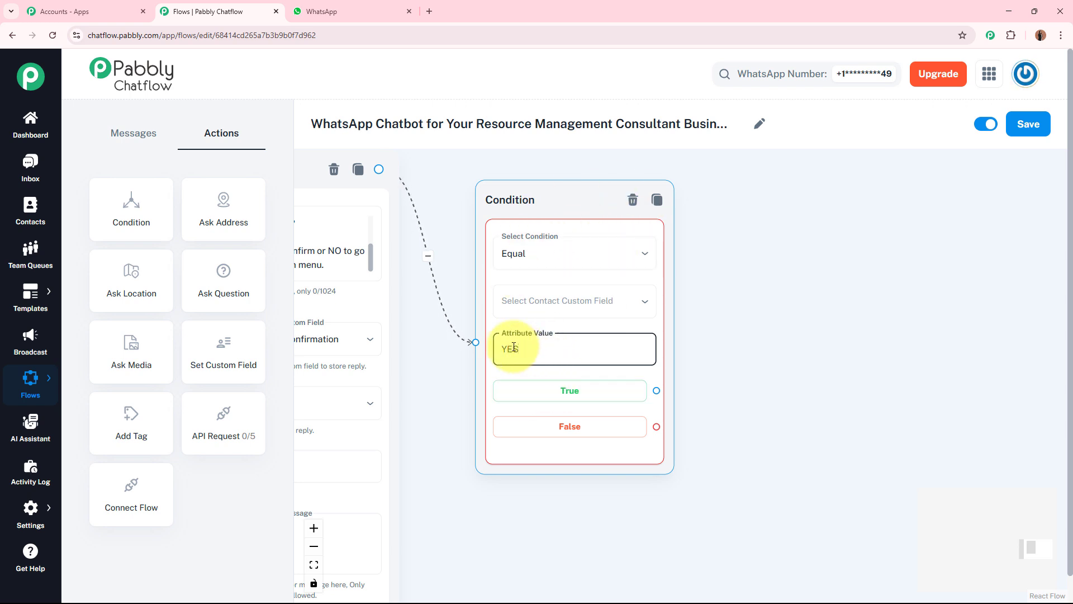
# Set the Condition block's contact custom field to Consultation_Confirmation, matching the field used in the final confirmation Question
pyautogui.moveTo(438, 364); pyautogui.dragTo(558, 364)
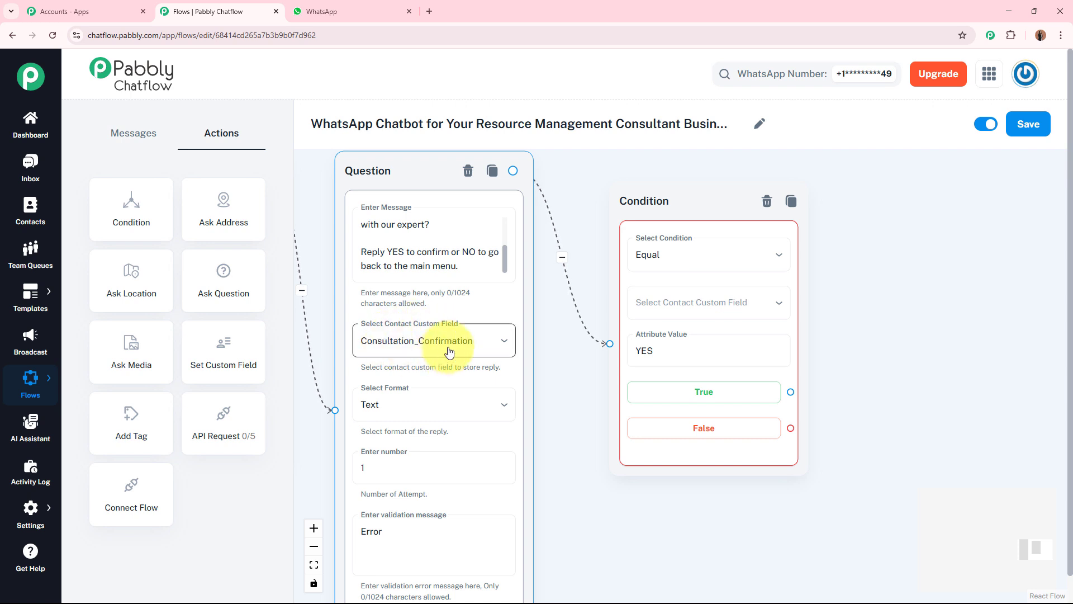
pyautogui.moveTo(556, 360); pyautogui.dragTo(486, 355)
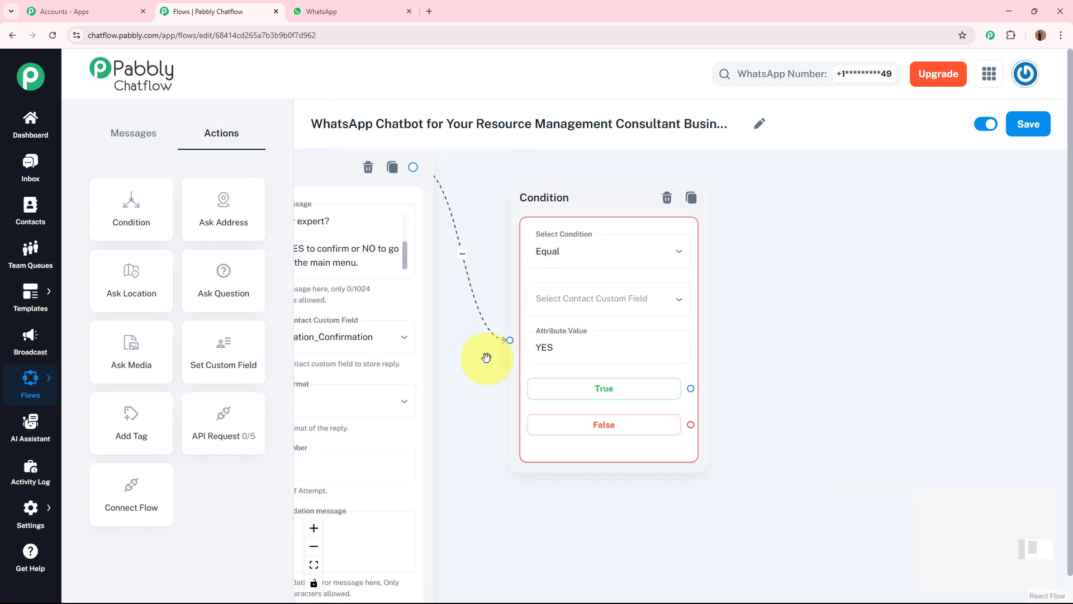
pyautogui.click(538, 347)
pyautogui.click(585, 298)
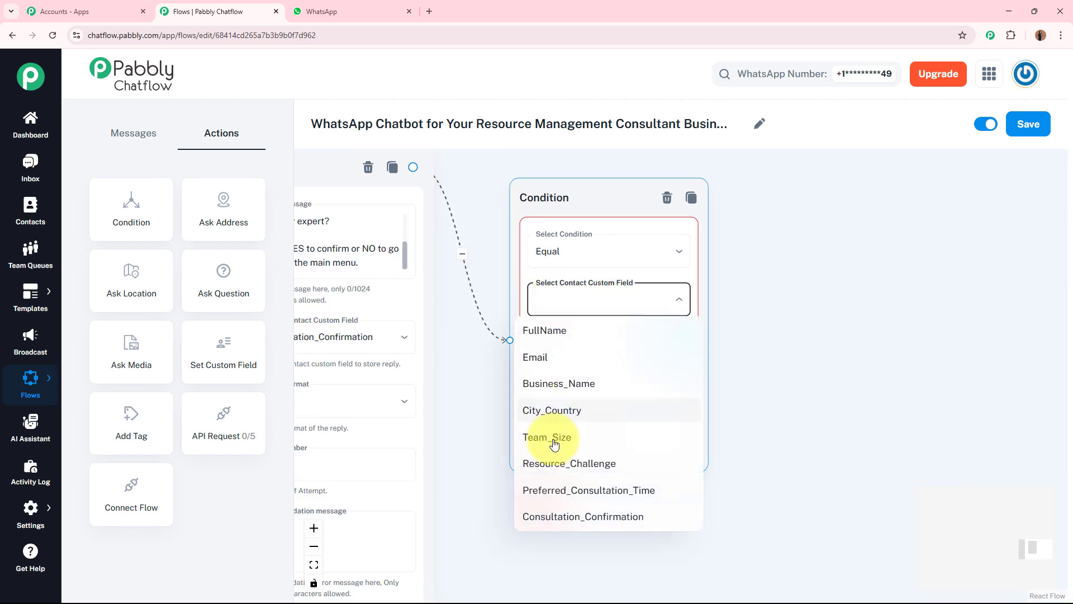
pyautogui.click(548, 516)
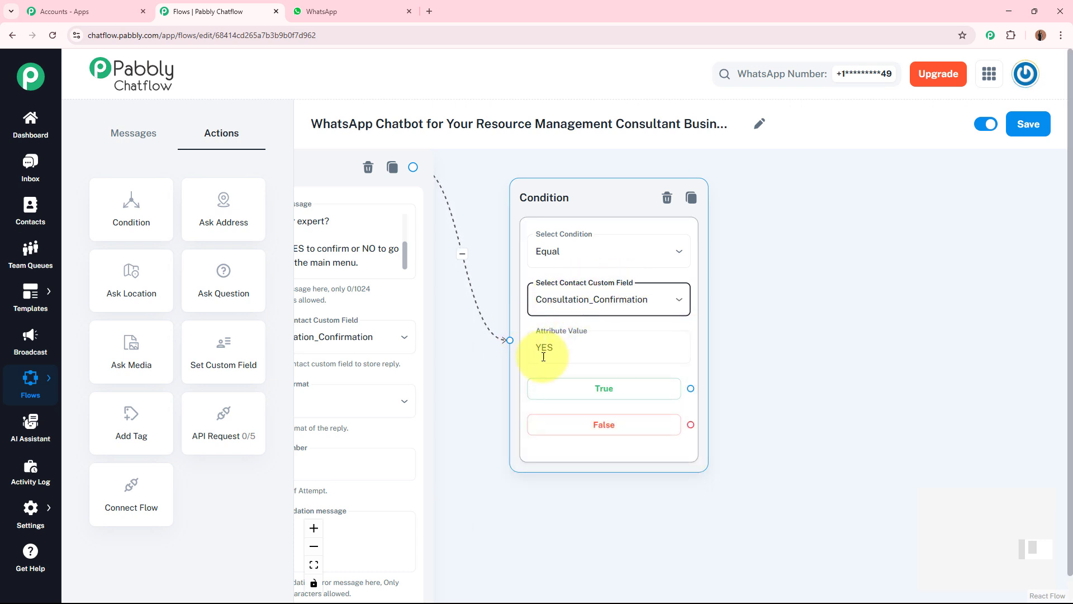
pyautogui.click(561, 346)
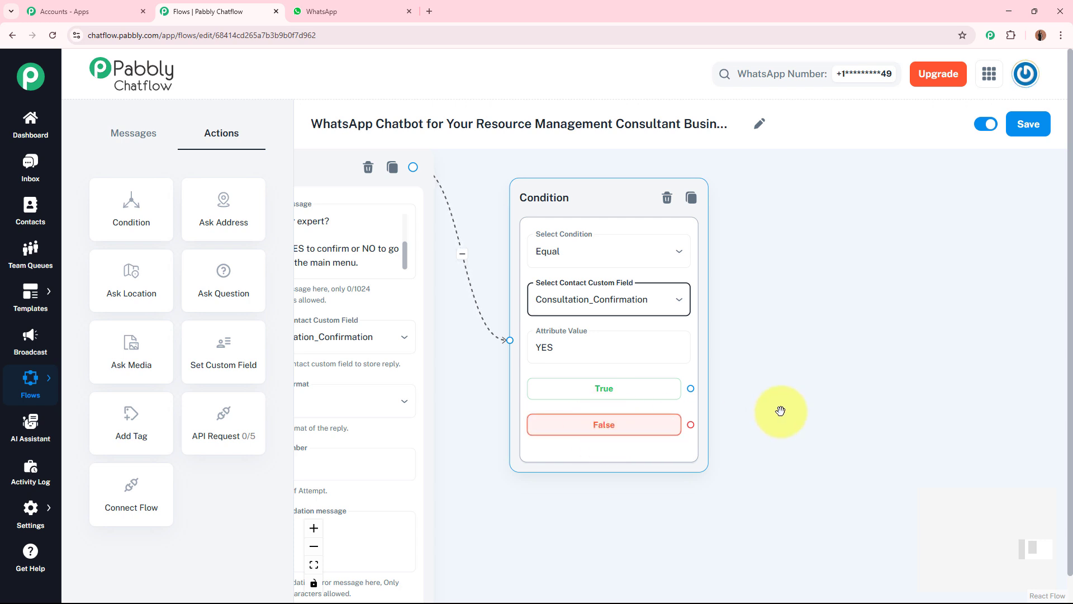
# Add a Text + Button Message block connected to the True output of the Condition block
pyautogui.moveTo(779, 408); pyautogui.dragTo(649, 385)
pyautogui.scroll(1, 496, 372)
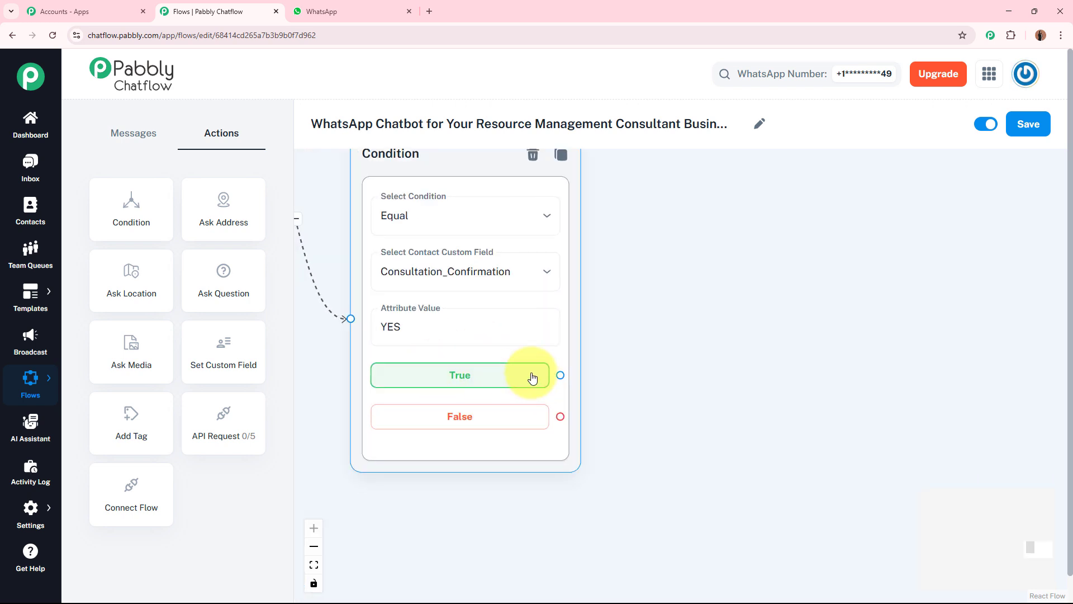
pyautogui.moveTo(562, 376); pyautogui.dragTo(831, 244)
pyautogui.click(781, 285)
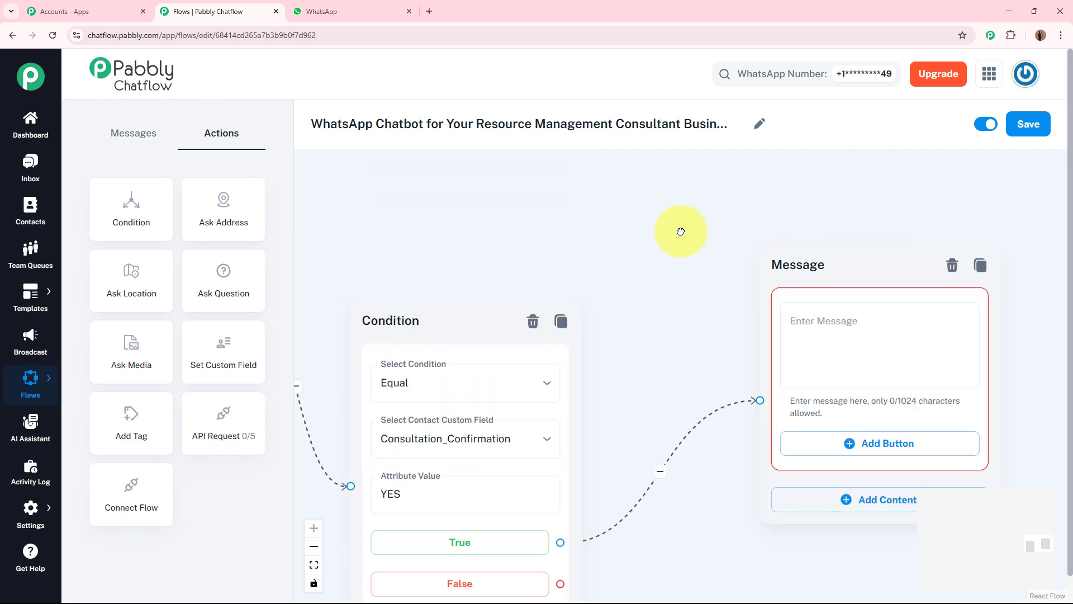
# Paste the OptiCore Advisory booking thank-you text, with custom field variables for the booking details, into the new Message block
pyautogui.click(619, 283)
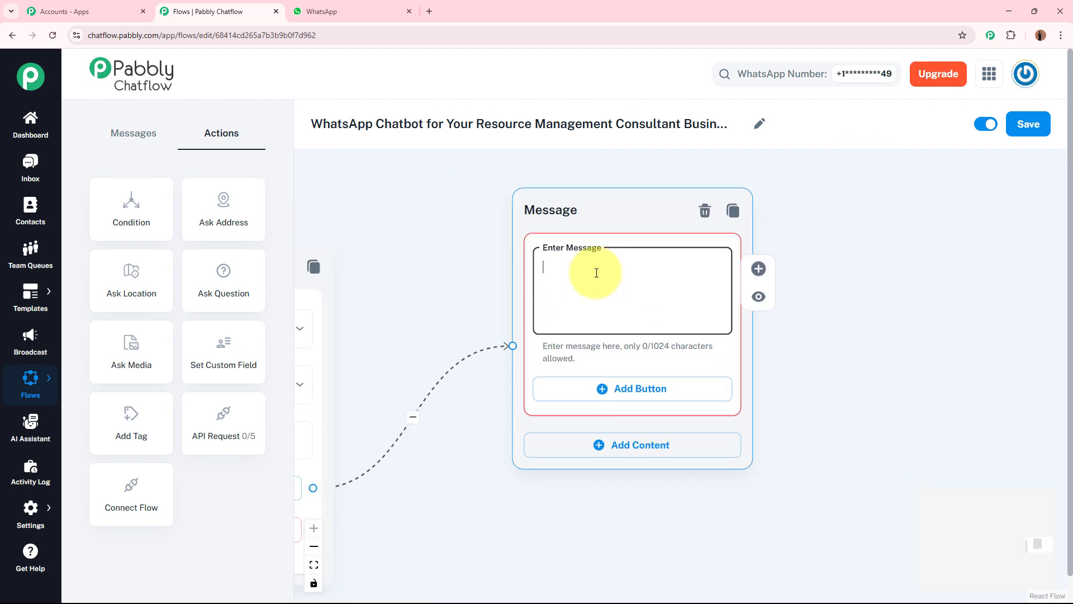
pyautogui.hotkey('ctrl', 'v')
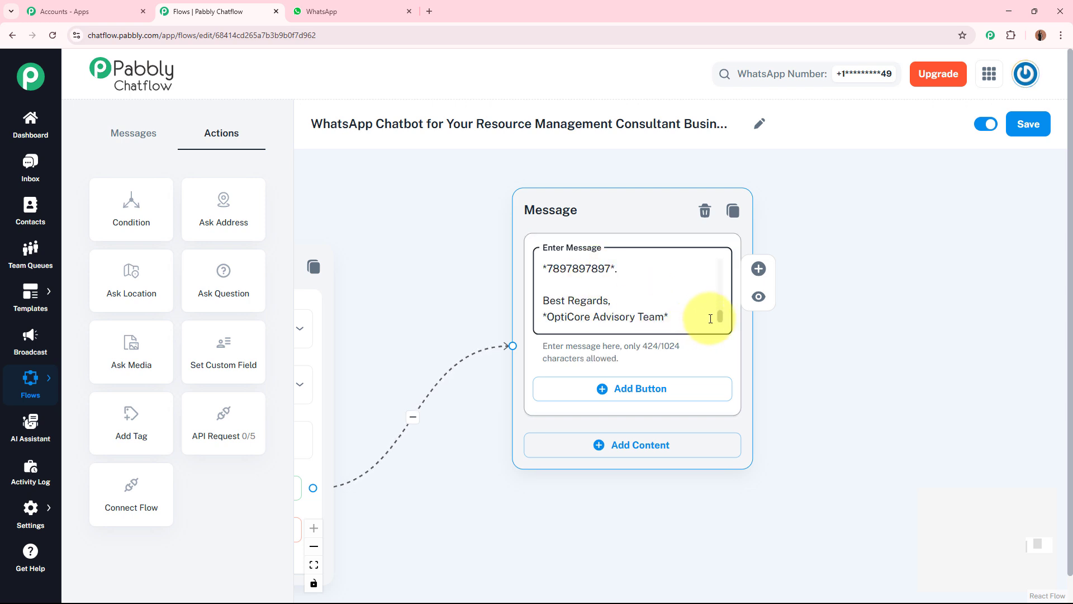
pyautogui.moveTo(721, 319); pyautogui.dragTo(719, 259)
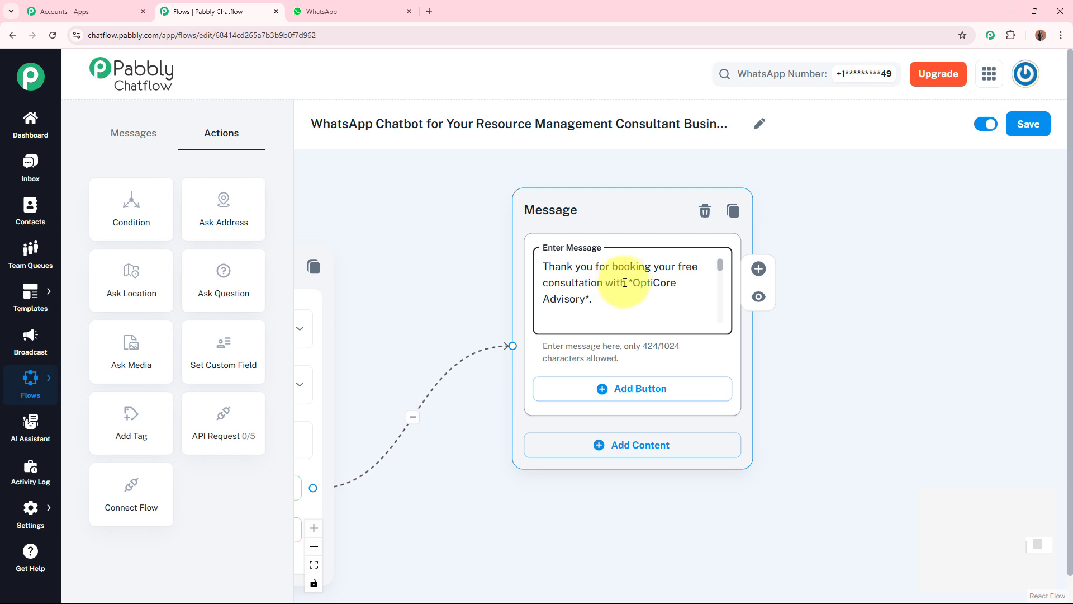
pyautogui.moveTo(719, 263); pyautogui.dragTo(721, 277)
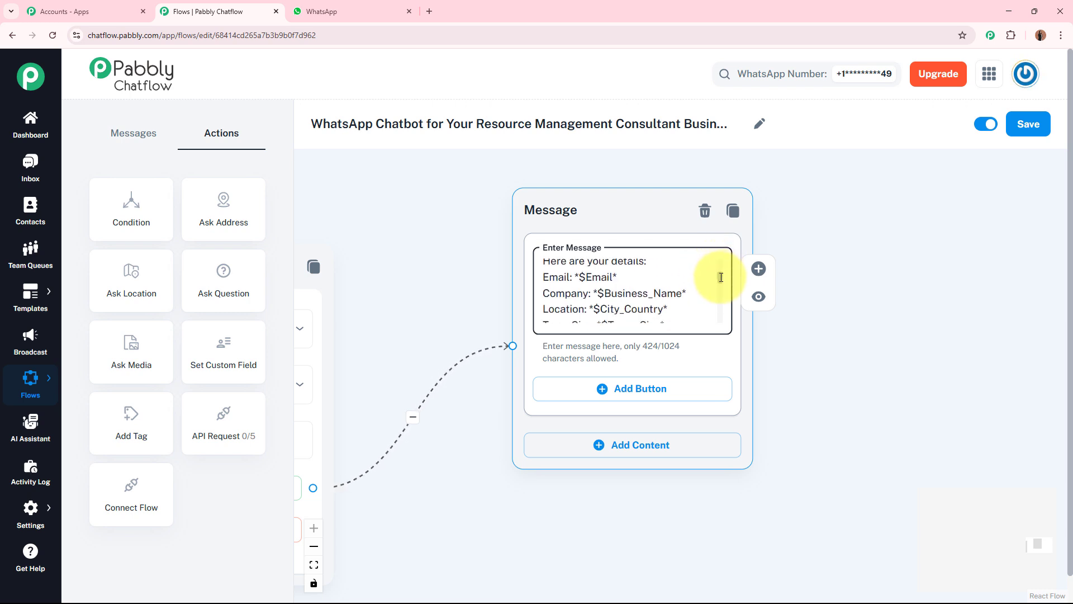
pyautogui.click(615, 277)
# Review the contact custom fields selected in the chained Question blocks that the confirmation message's variables refer to
pyautogui.scroll(-6, 618, 277)
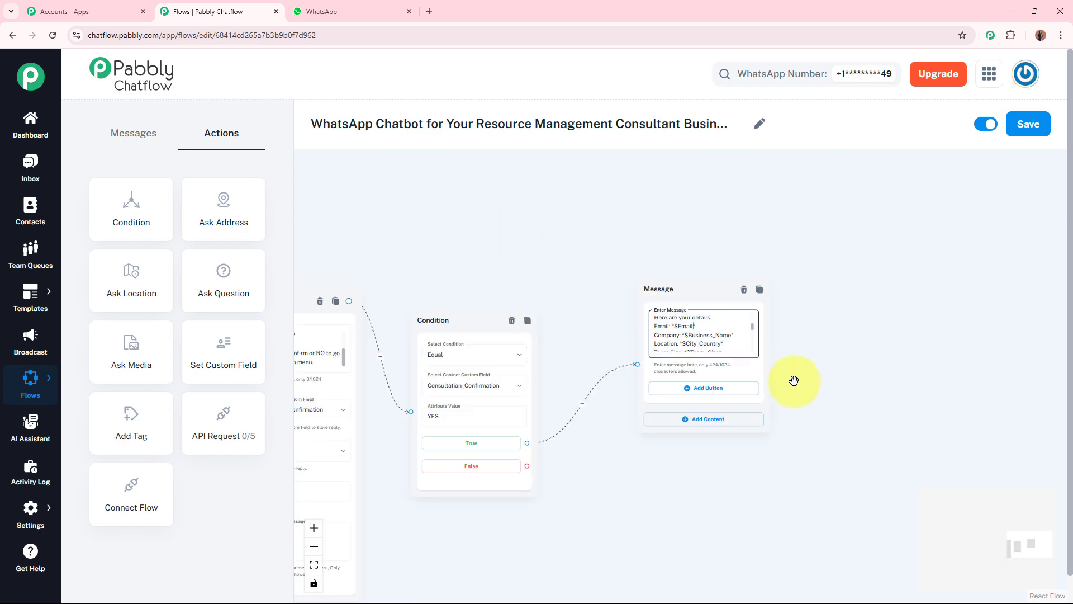
pyautogui.moveTo(571, 499); pyautogui.dragTo(738, 480)
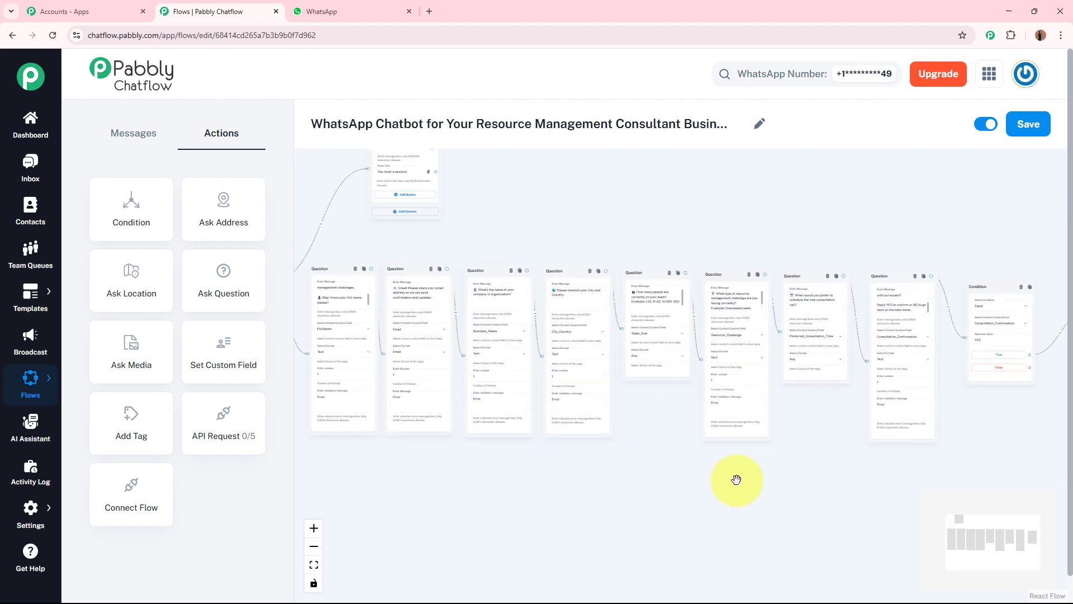
pyautogui.scroll(4, 550, 478)
pyautogui.moveTo(503, 454); pyautogui.dragTo(707, 546)
pyautogui.scroll(3, 534, 311)
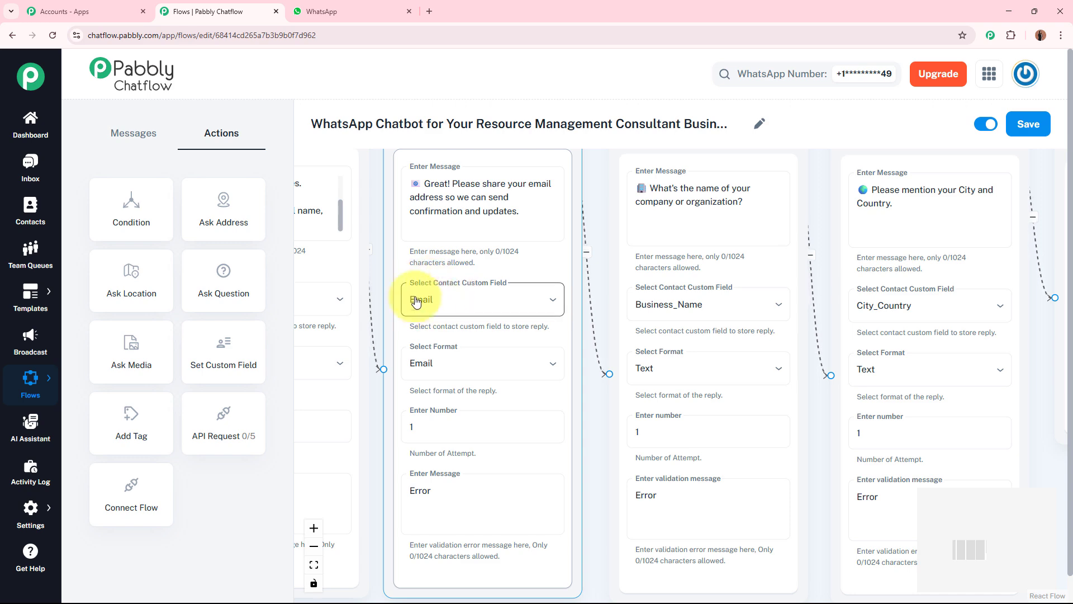
pyautogui.scroll(-3, 565, 316)
pyautogui.scroll(-2, 568, 316)
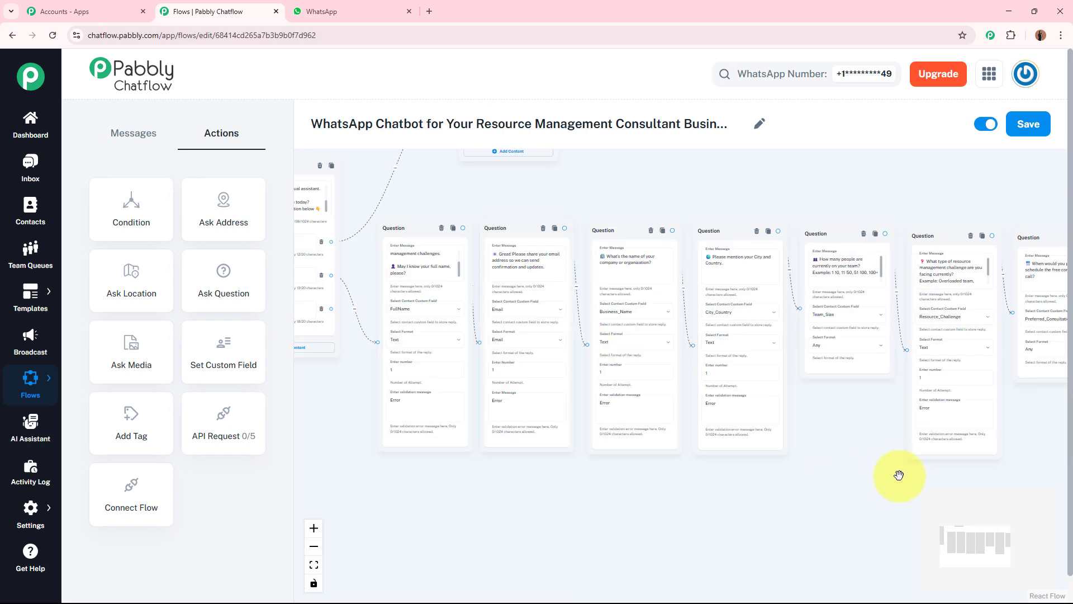
pyautogui.moveTo(869, 467); pyautogui.dragTo(317, 429)
pyautogui.moveTo(819, 423); pyautogui.dragTo(534, 462)
pyautogui.scroll(6, 680, 357)
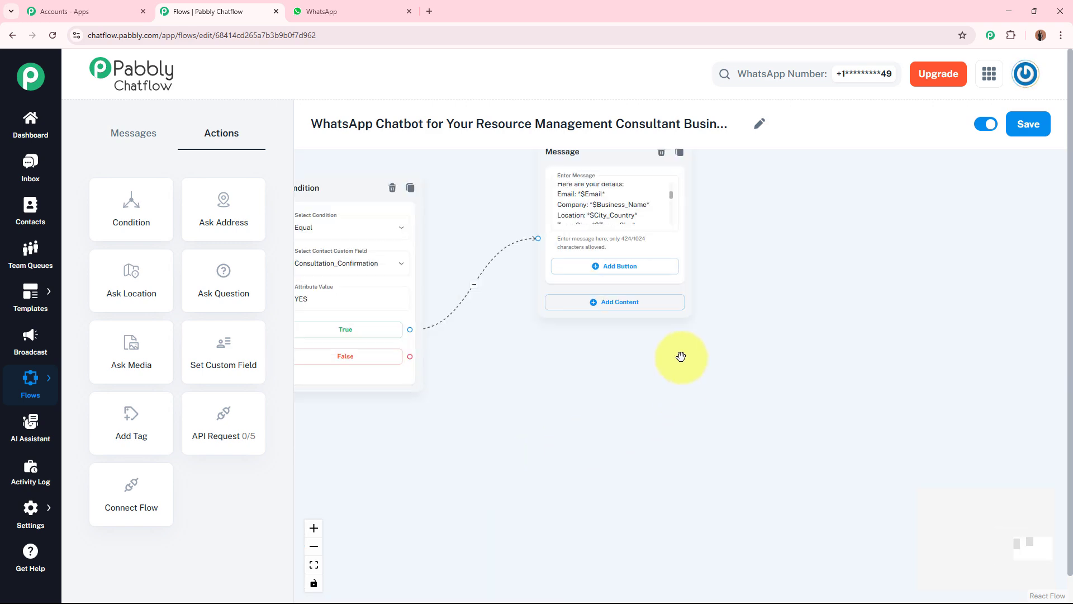
# Read the booking confirmation message's variables, such as $Email, $Business_Name and $City_Country, through to its closing lines
pyautogui.moveTo(779, 206); pyautogui.dragTo(778, 413)
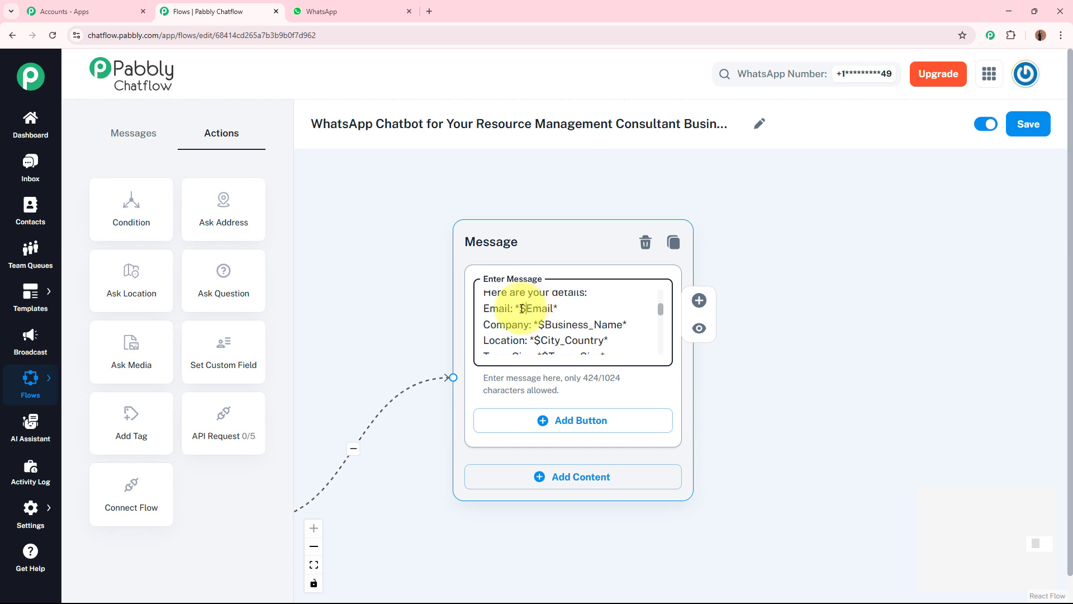
pyautogui.click(555, 308)
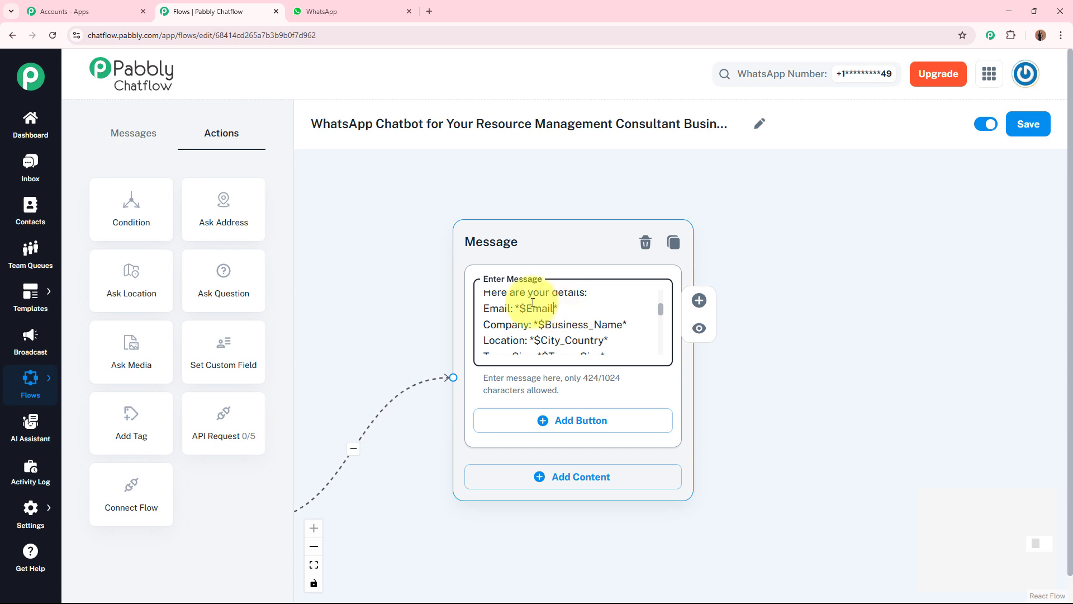
pyautogui.click(520, 308)
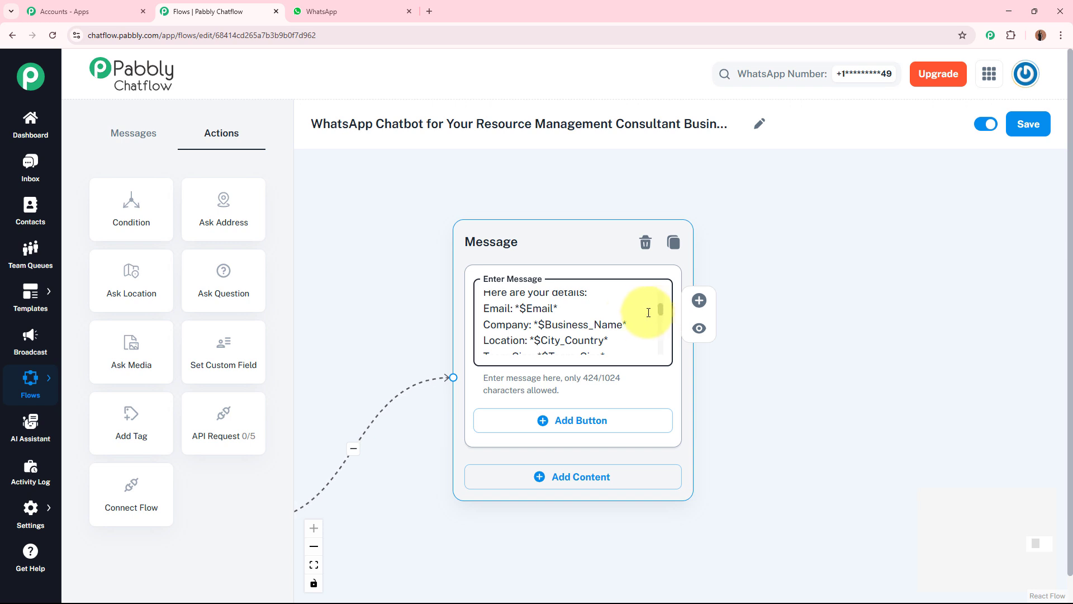
pyautogui.moveTo(662, 311); pyautogui.dragTo(657, 351)
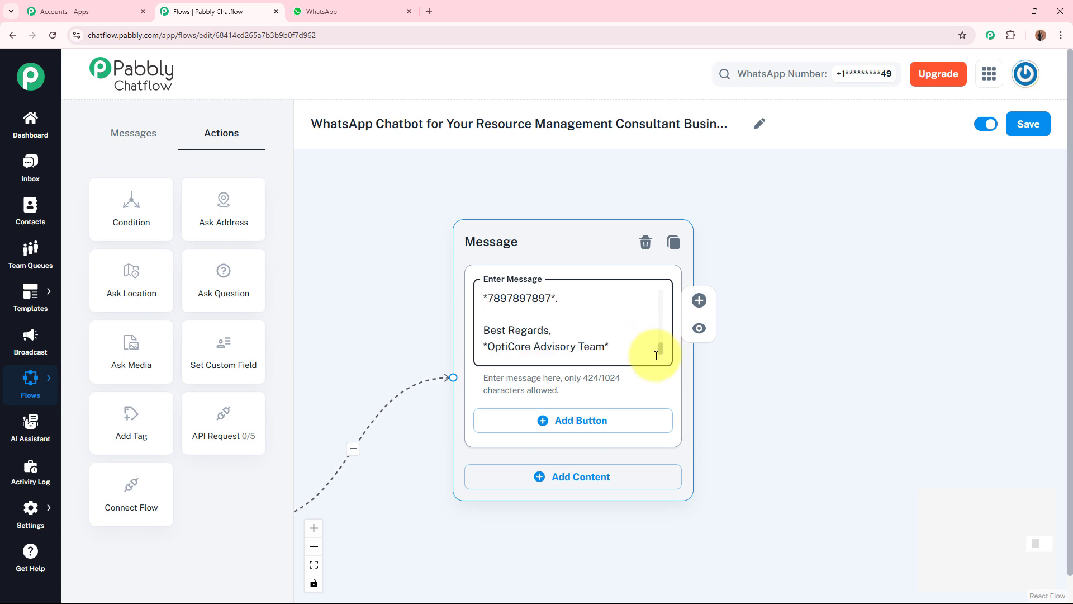
pyautogui.moveTo(654, 340); pyautogui.dragTo(660, 370)
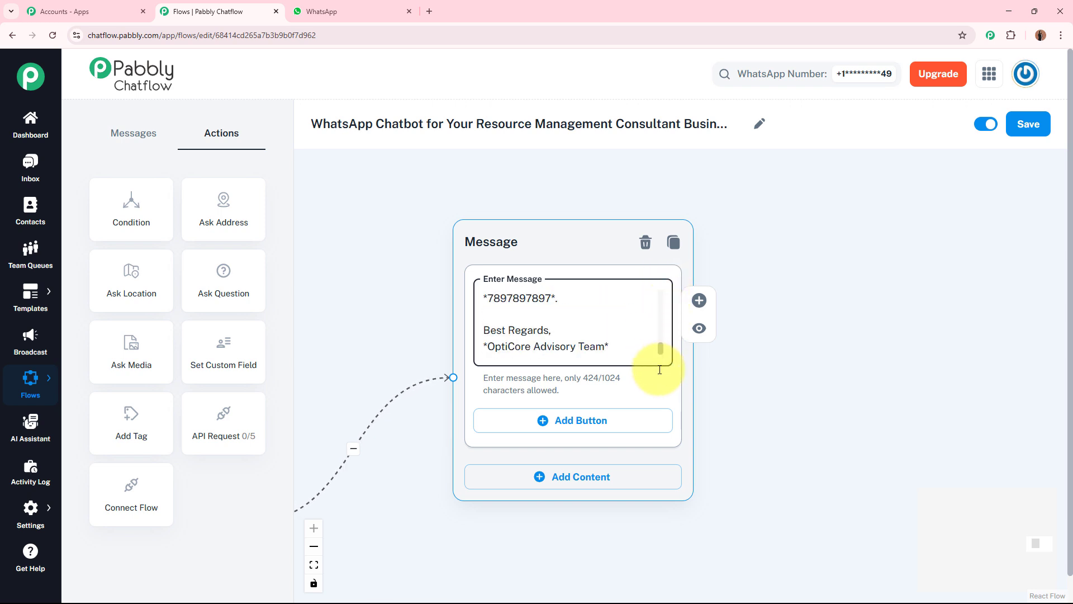
pyautogui.click(923, 384)
# Connect the False output of the Condition block back to the main menu Message block
pyautogui.moveTo(837, 365); pyautogui.dragTo(1026, 248)
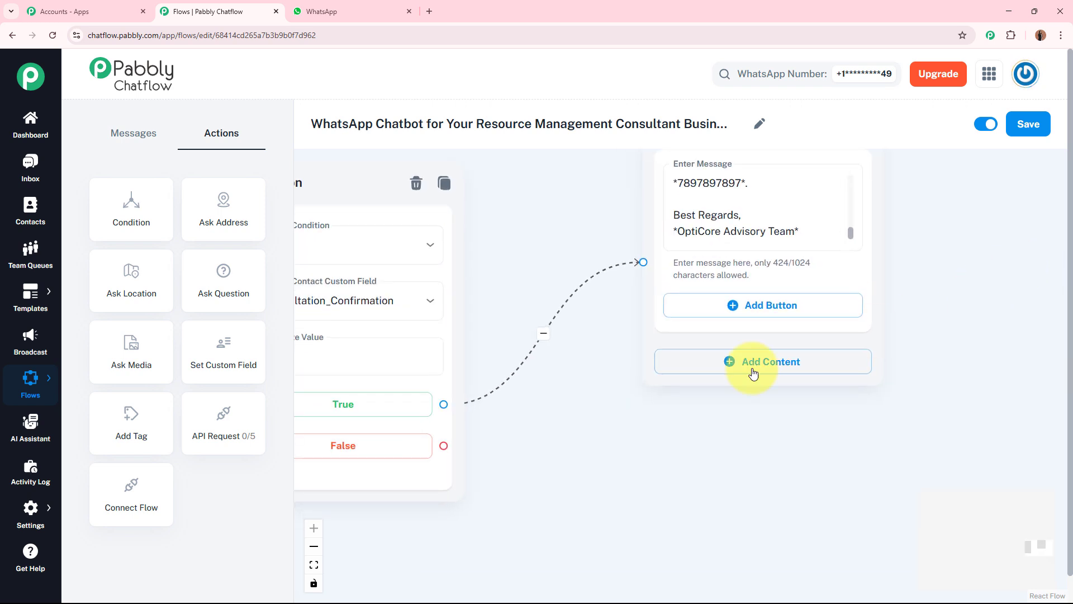
pyautogui.moveTo(612, 432); pyautogui.dragTo(717, 431)
pyautogui.click(471, 327)
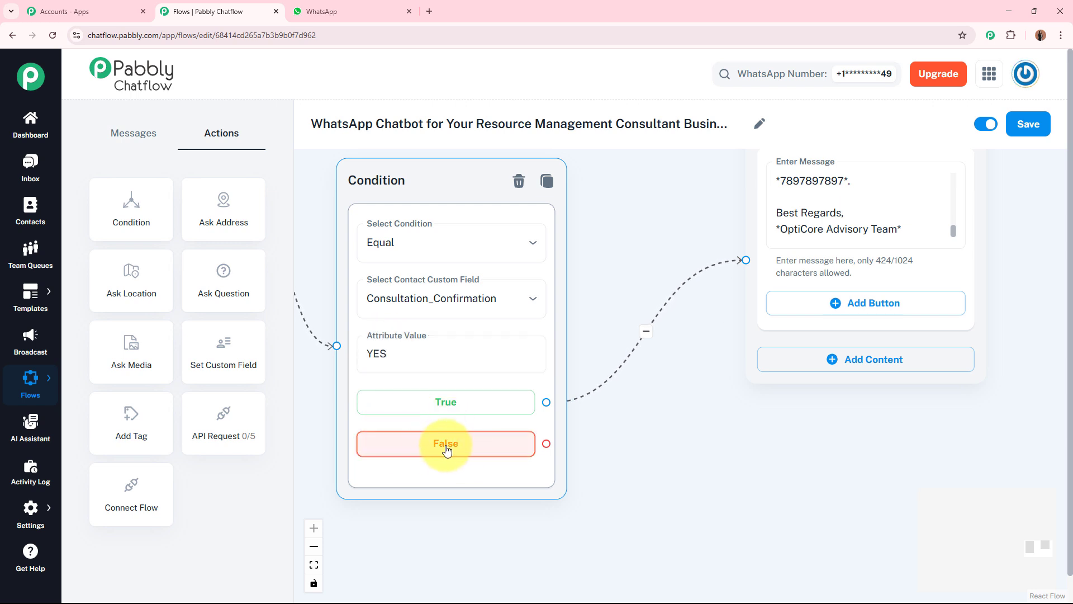
pyautogui.click(573, 438)
pyautogui.scroll(-3, 598, 428)
pyautogui.scroll(-2, 601, 419)
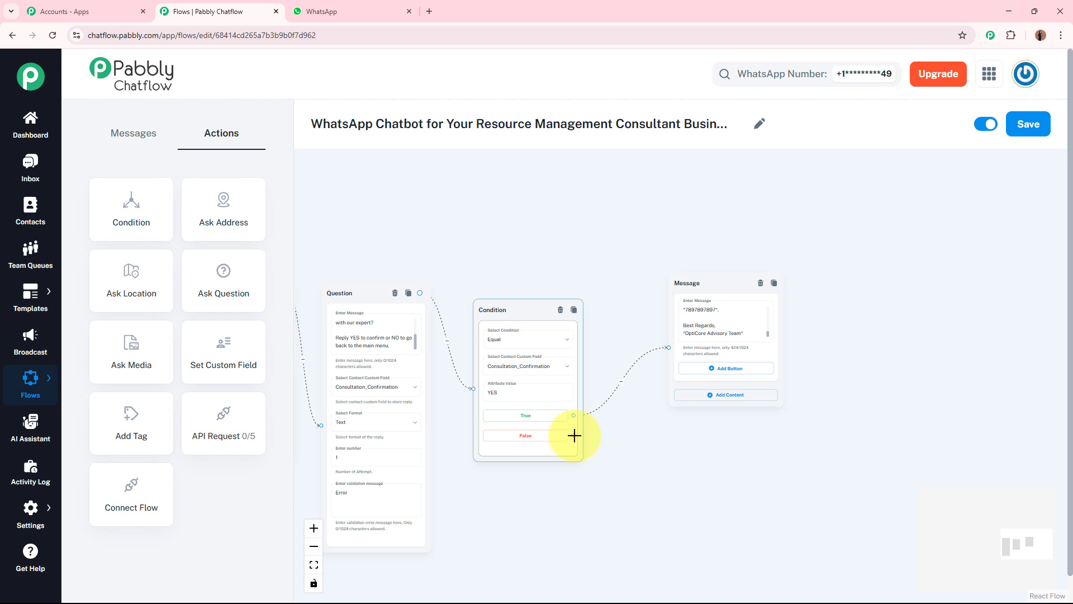
pyautogui.moveTo(575, 435); pyautogui.dragTo(468, 325)
pyautogui.moveTo(499, 500); pyautogui.dragTo(195, 408)
pyautogui.moveTo(868, 448); pyautogui.dragTo(658, 468)
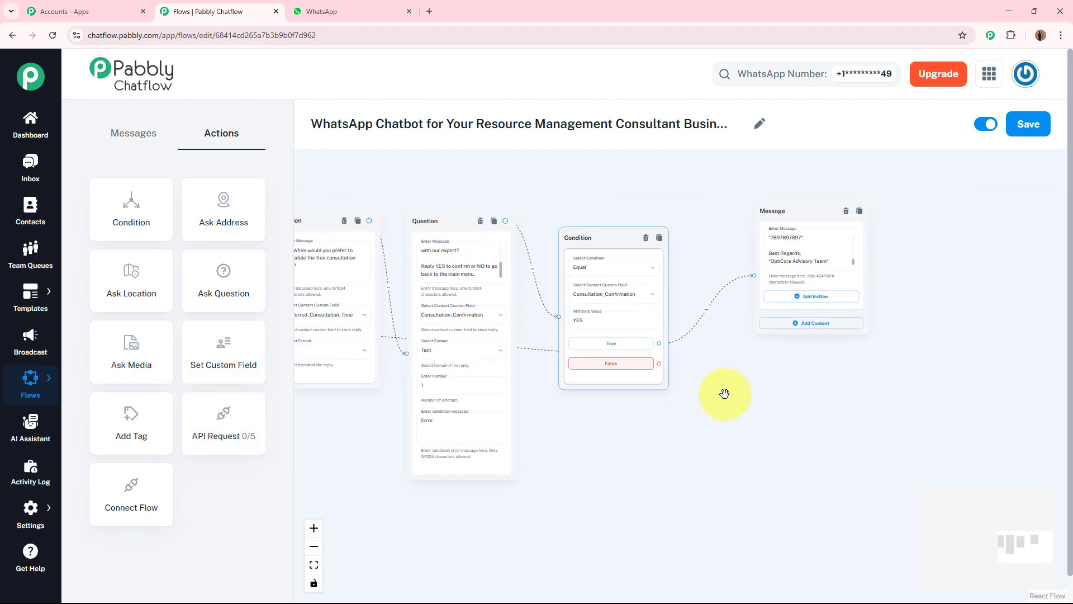
# Connect the "Yes, book a session!" button of the services Message block to the full name Question block
pyautogui.moveTo(810, 220); pyautogui.dragTo(744, 269)
pyautogui.moveTo(728, 232); pyautogui.dragTo(956, 189)
pyautogui.moveTo(704, 437); pyautogui.dragTo(1057, 404)
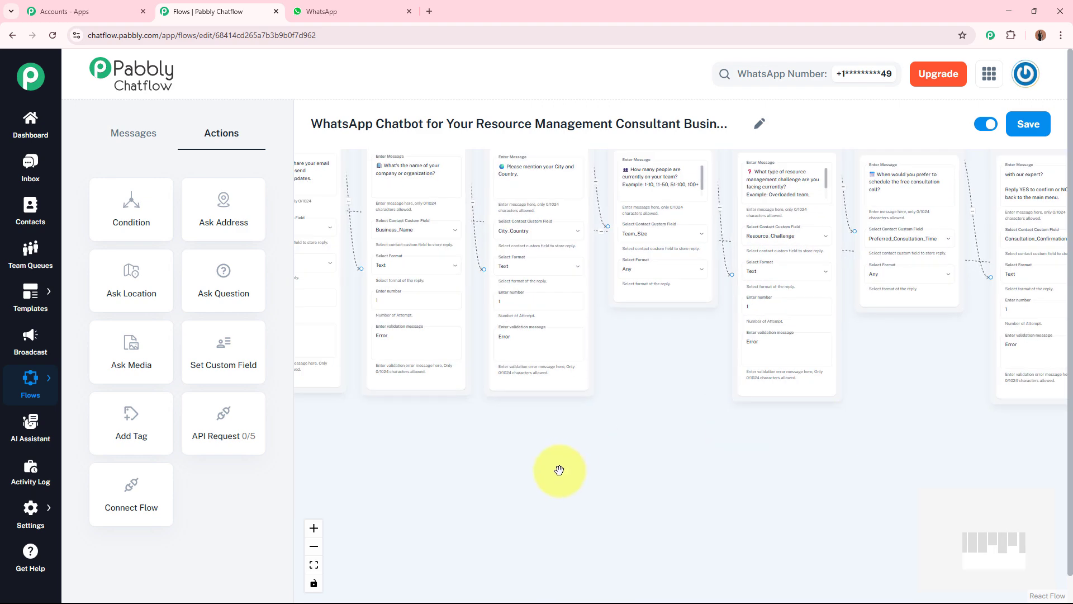
pyautogui.moveTo(560, 470); pyautogui.dragTo(858, 461)
pyautogui.moveTo(442, 439); pyautogui.dragTo(562, 493)
pyautogui.scroll(3, 441, 340)
pyautogui.moveTo(421, 350); pyautogui.dragTo(404, 429)
pyautogui.click(380, 224)
pyautogui.moveTo(520, 261); pyautogui.dragTo(437, 402)
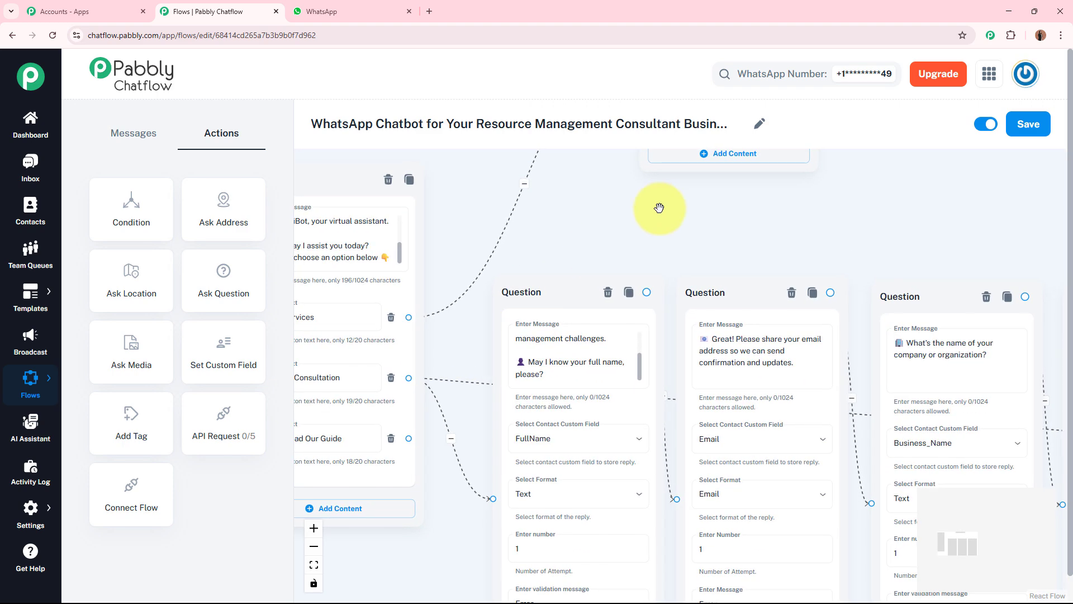
pyautogui.moveTo(659, 208); pyautogui.dragTo(539, 380)
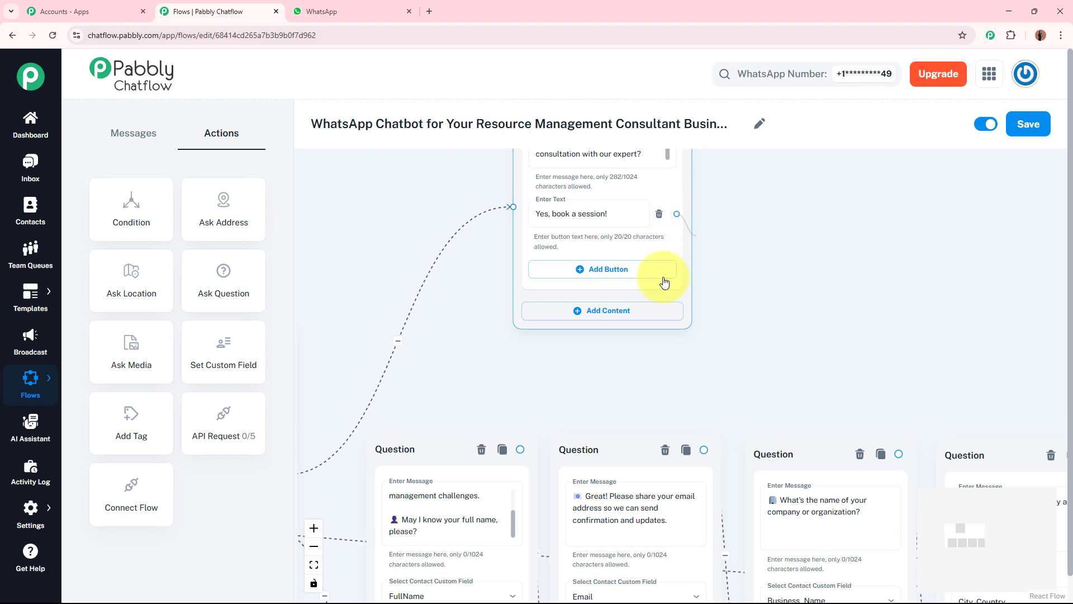
pyautogui.moveTo(343, 388); pyautogui.dragTo(422, 407)
pyautogui.scroll(-3, 385, 439)
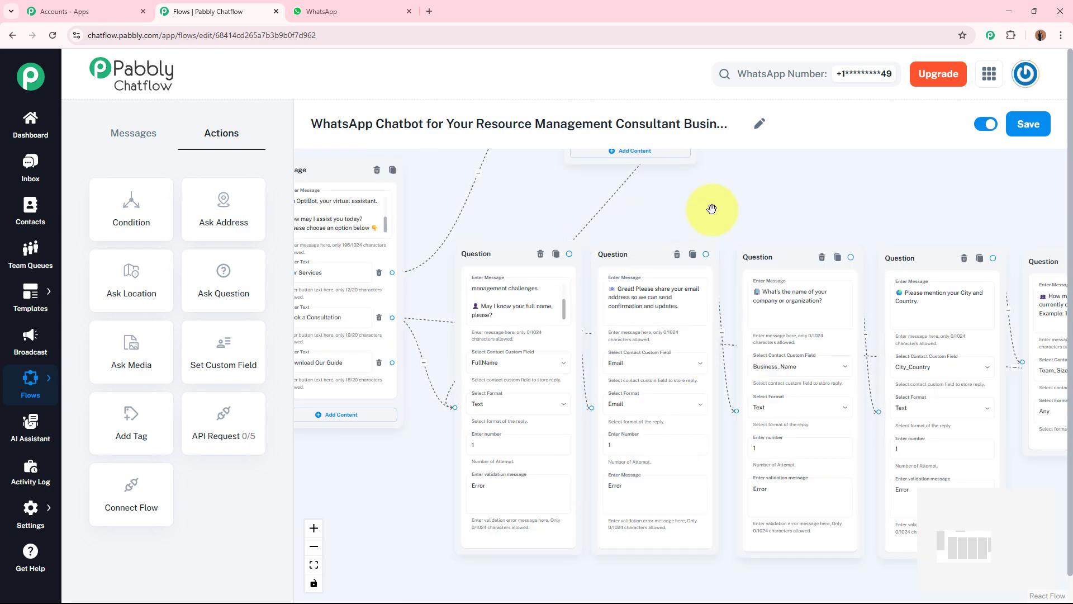
# Add a Media Message block connected to the "Download Our Guide" button and set its media type to Document
pyautogui.moveTo(712, 209); pyautogui.dragTo(843, 180)
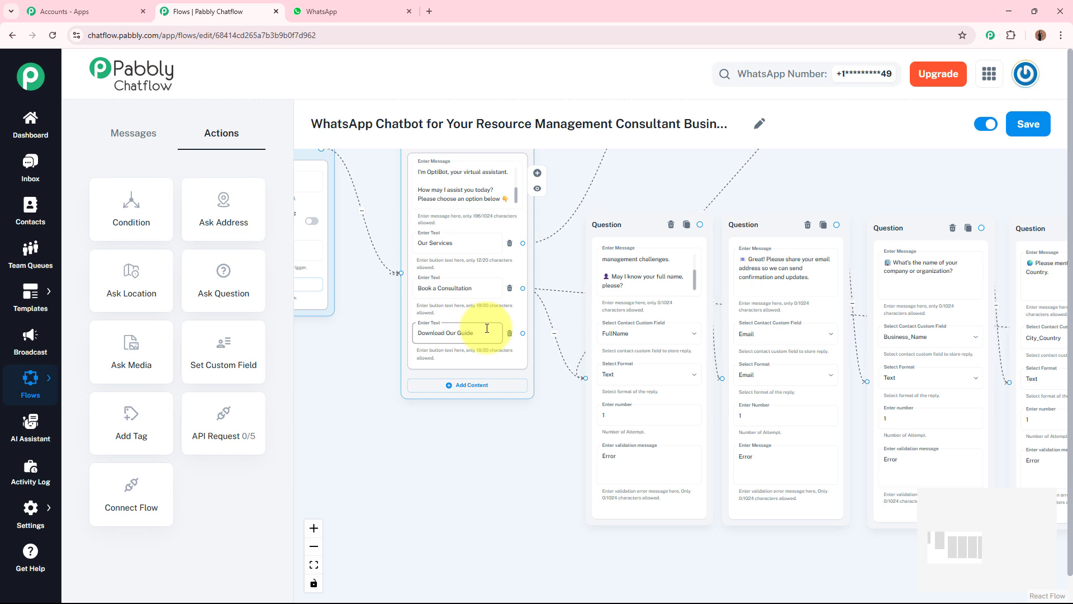
pyautogui.moveTo(495, 442); pyautogui.dragTo(476, 348)
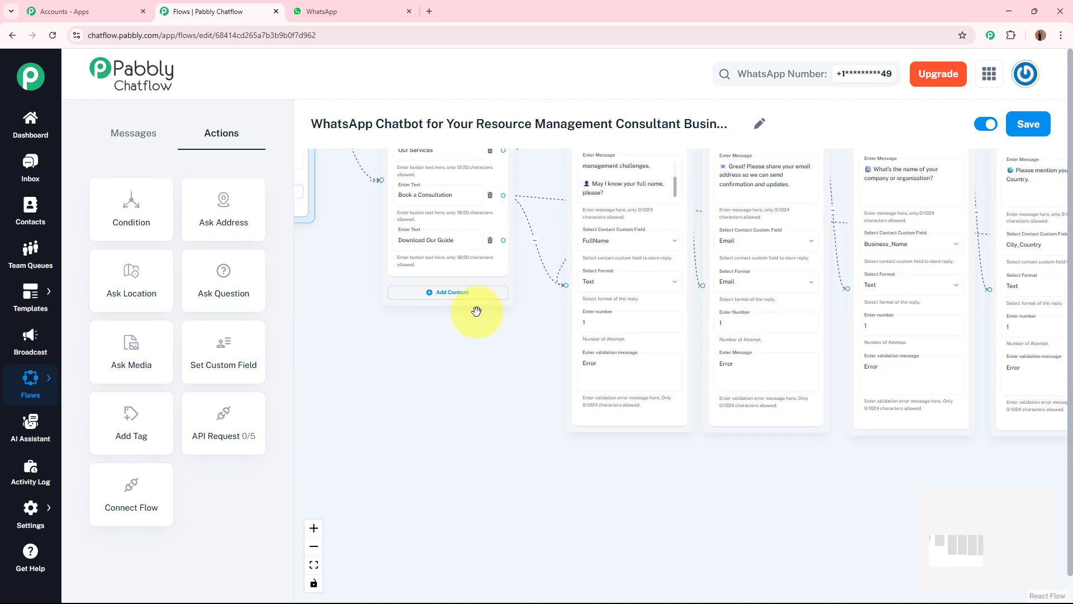
pyautogui.moveTo(502, 240); pyautogui.dragTo(611, 517)
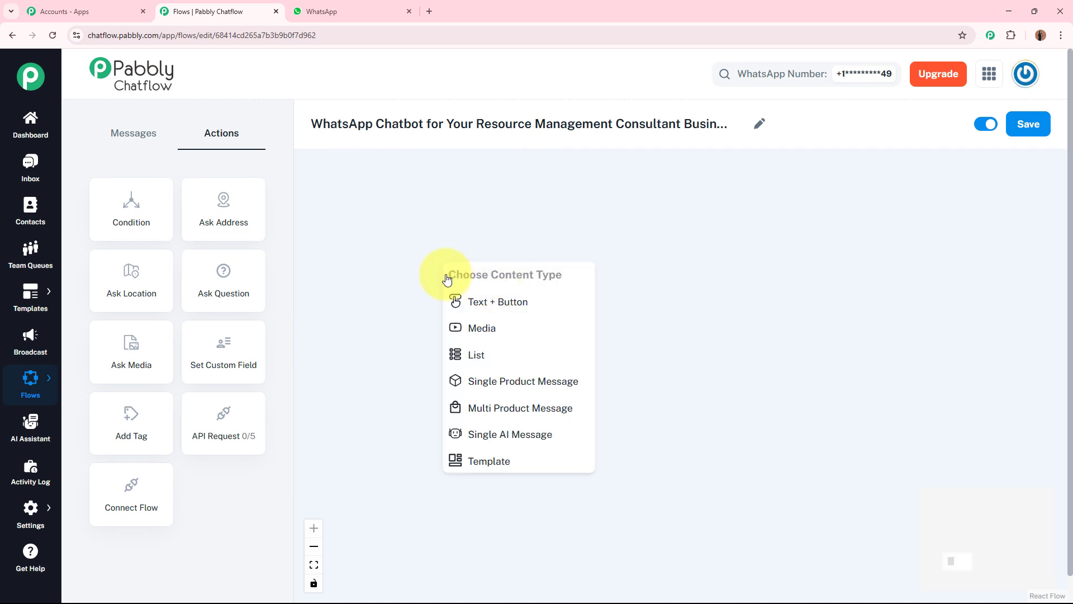
pyautogui.click(528, 336)
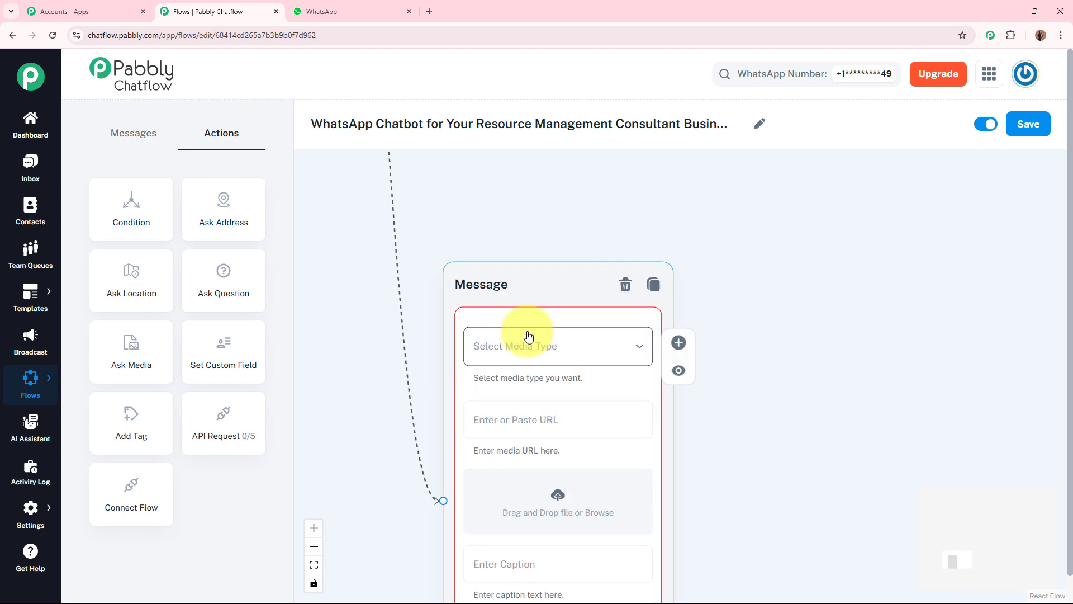
pyautogui.click(536, 287)
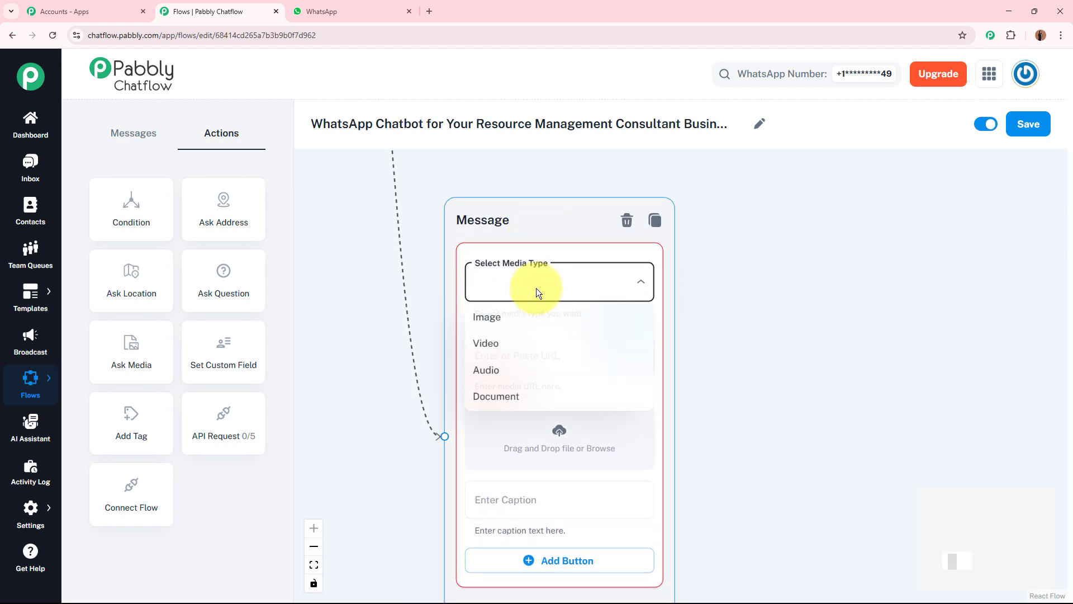
pyautogui.click(520, 394)
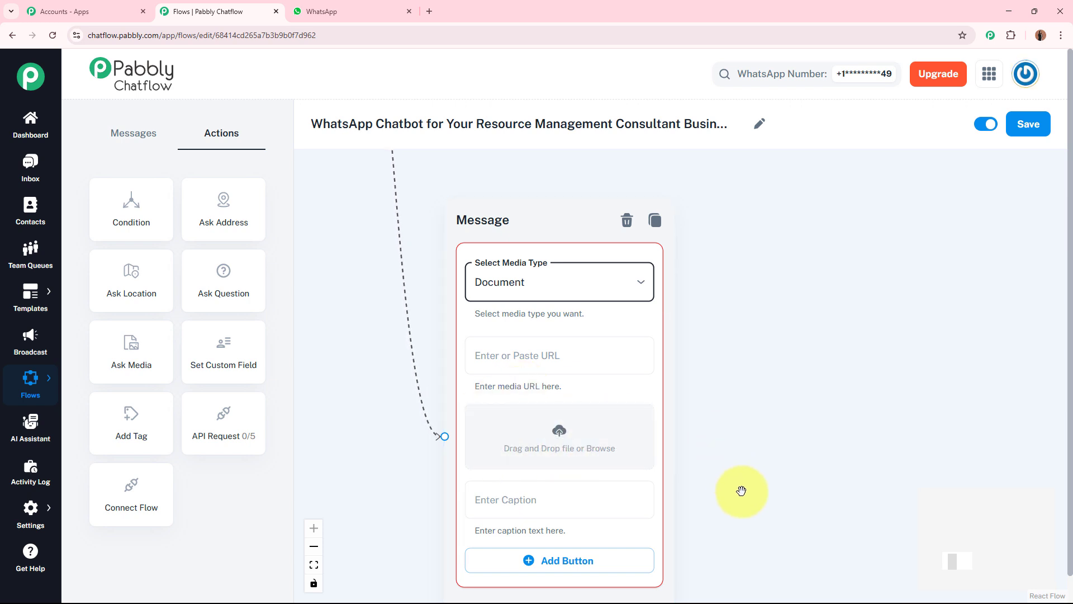
# Upload the Guide PDF from the Downloads folder as the Media Message block's document
pyautogui.click(572, 362)
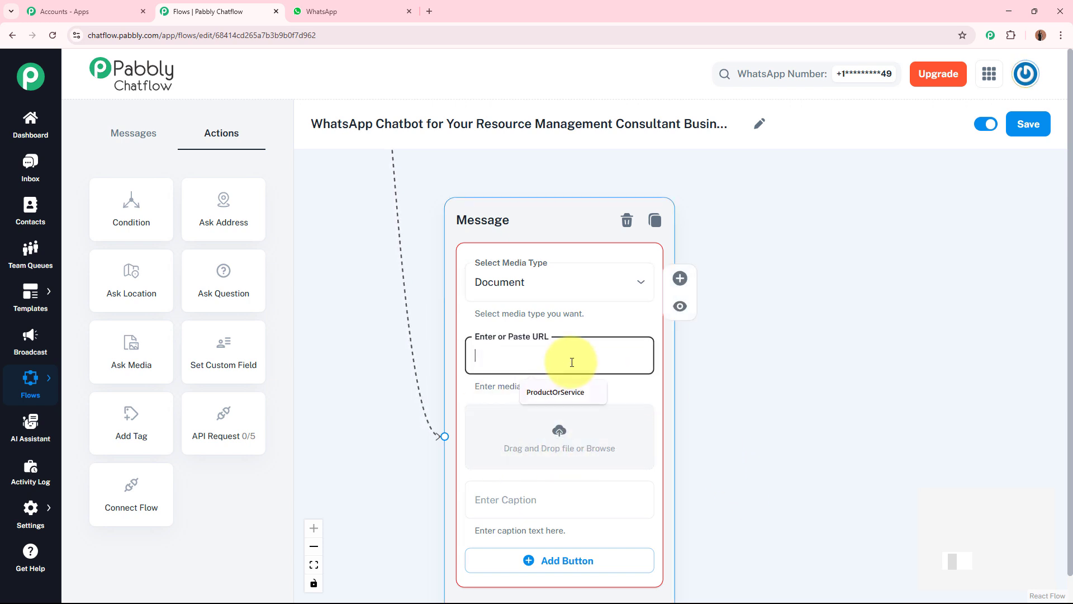
pyautogui.click(730, 373)
pyautogui.click(526, 345)
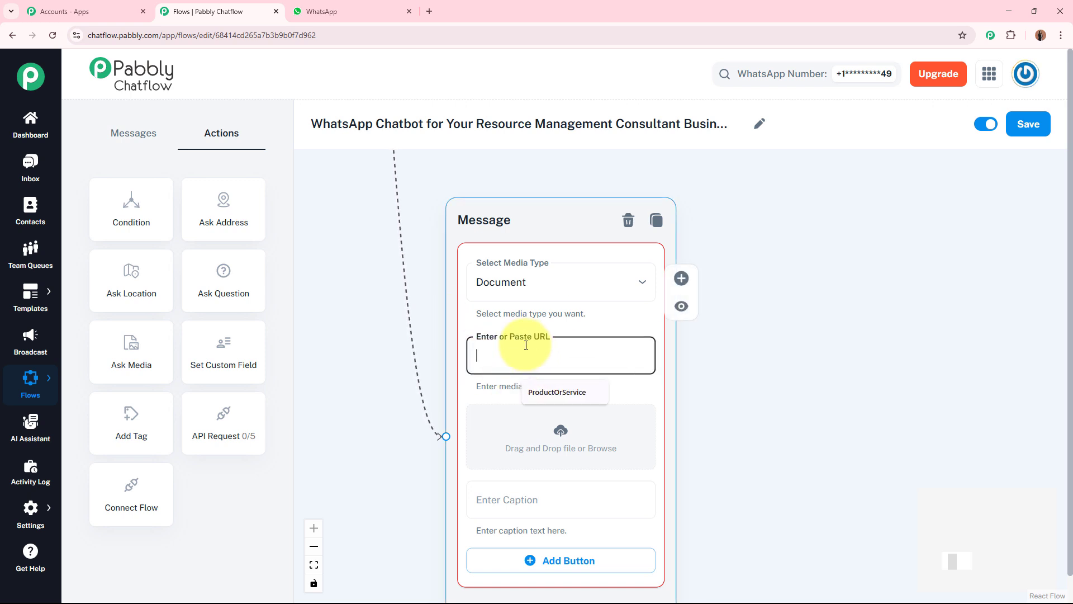
pyautogui.click(767, 391)
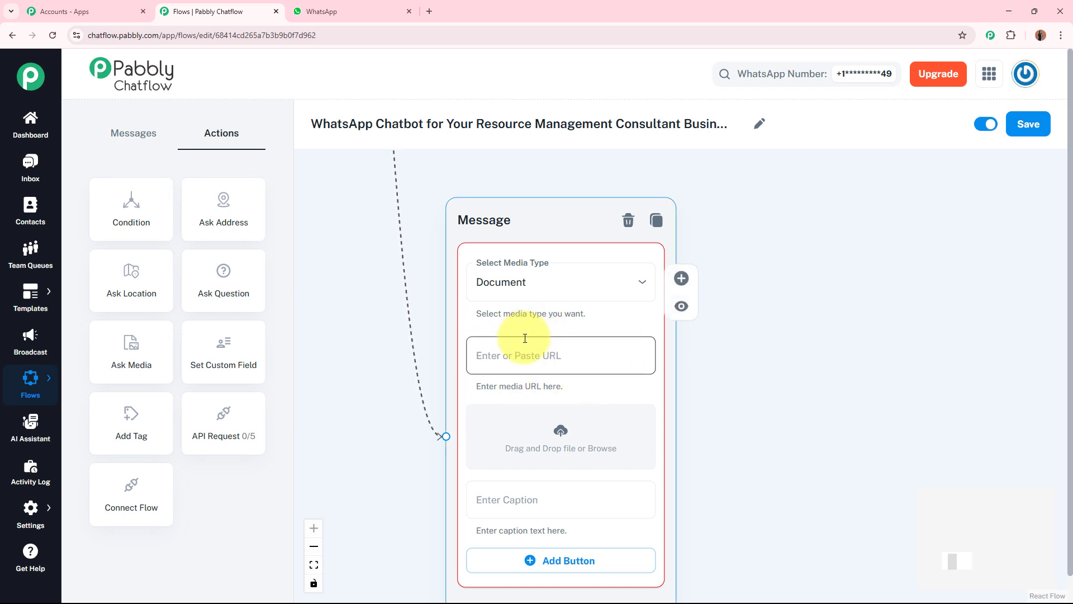
pyautogui.click(610, 364)
pyautogui.click(745, 395)
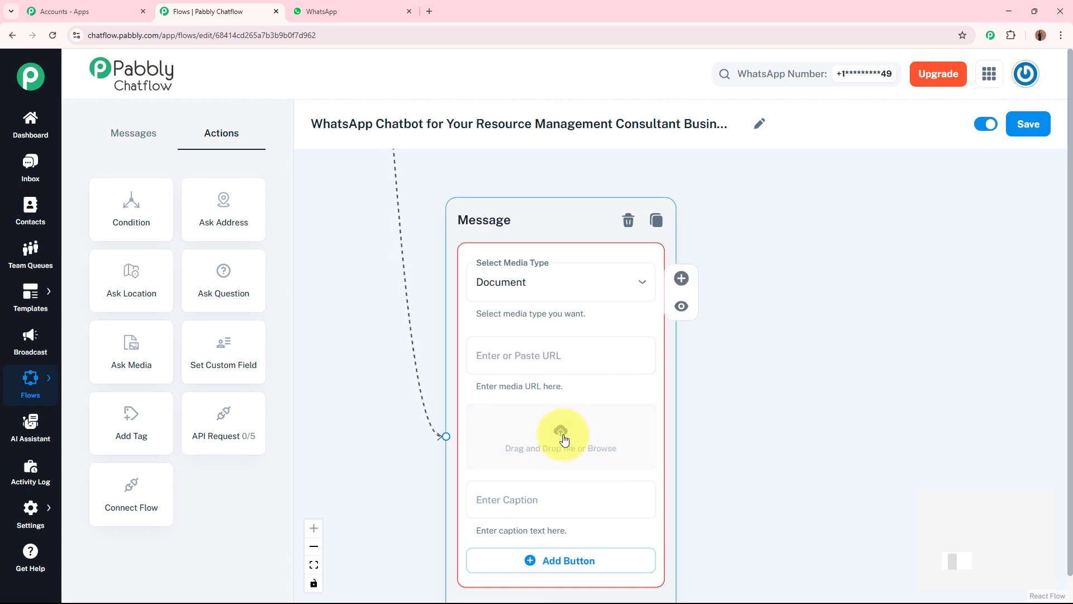
pyautogui.click(564, 440)
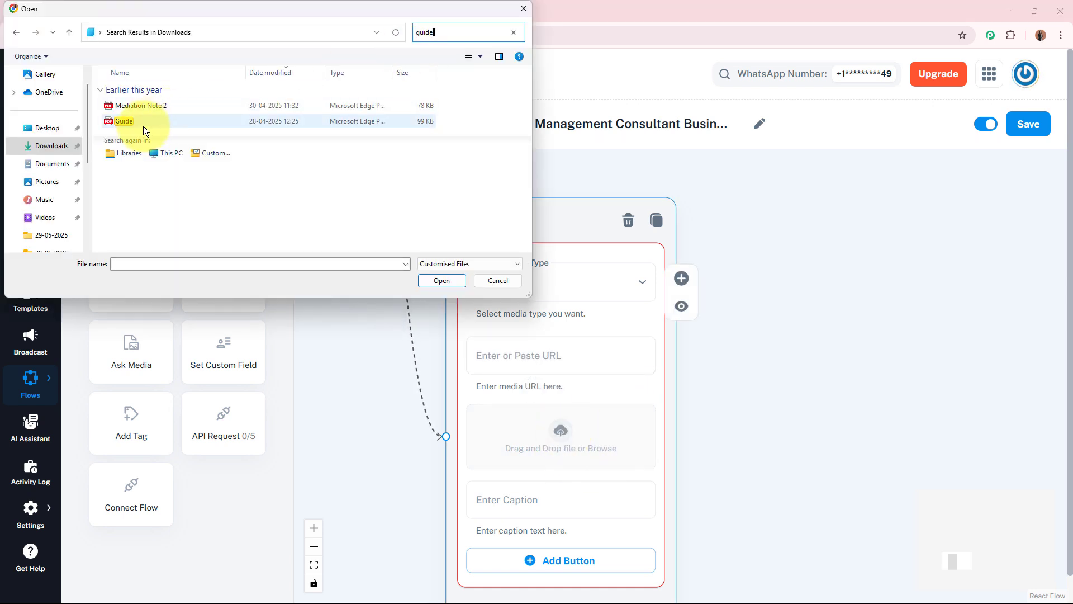
pyautogui.click(143, 125)
pyautogui.click(438, 281)
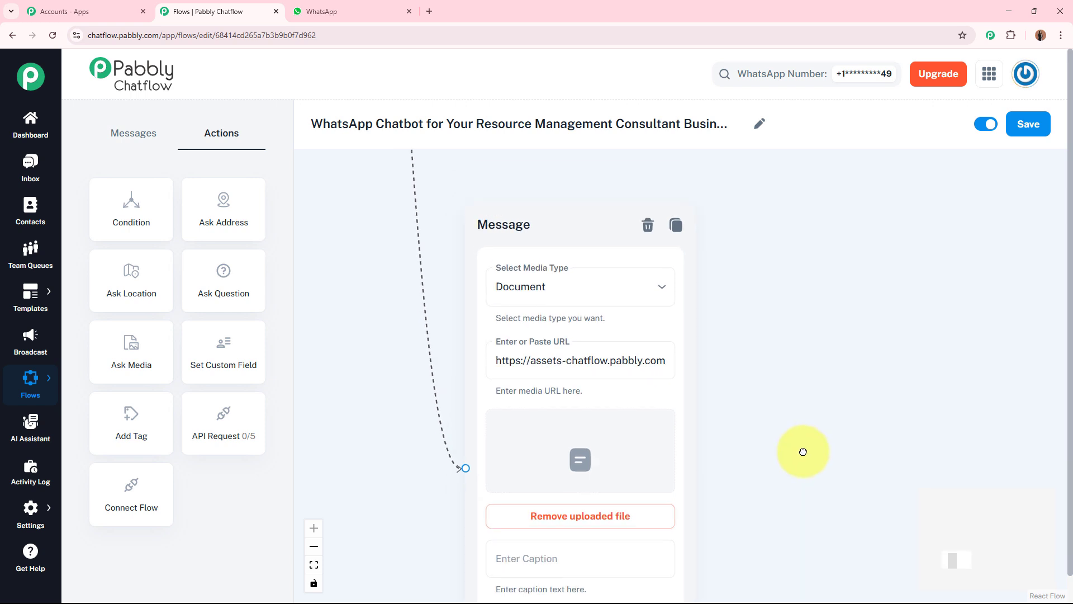
# Add Text + Button content below the document with the pasted Resource Optimization Guide thank-you message, and review its text
pyautogui.scroll(-6, 803, 447)
pyautogui.scroll(-2, 539, 363)
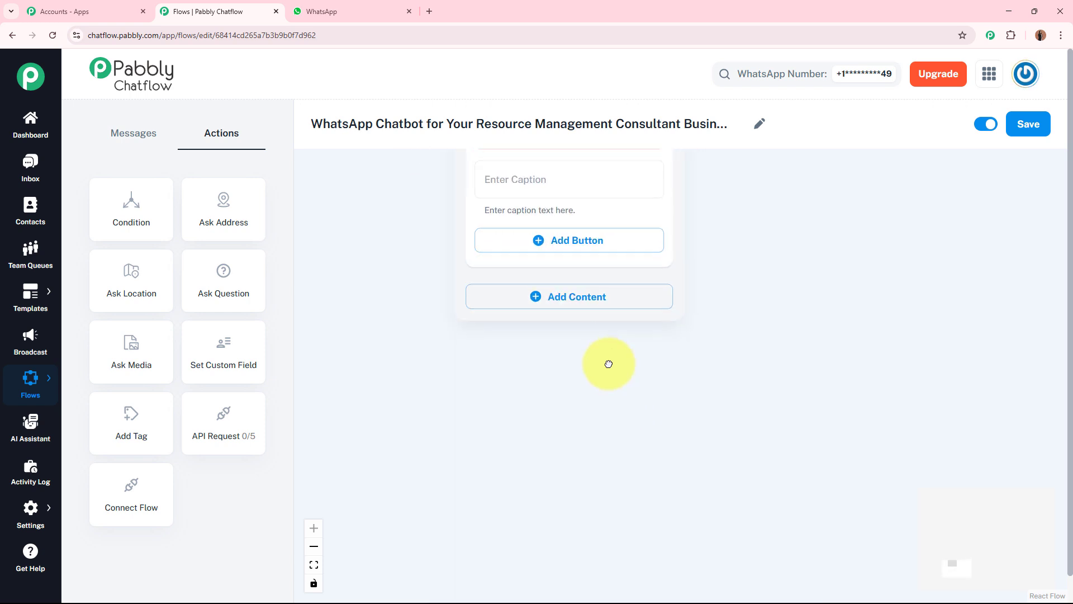
pyautogui.click(547, 272)
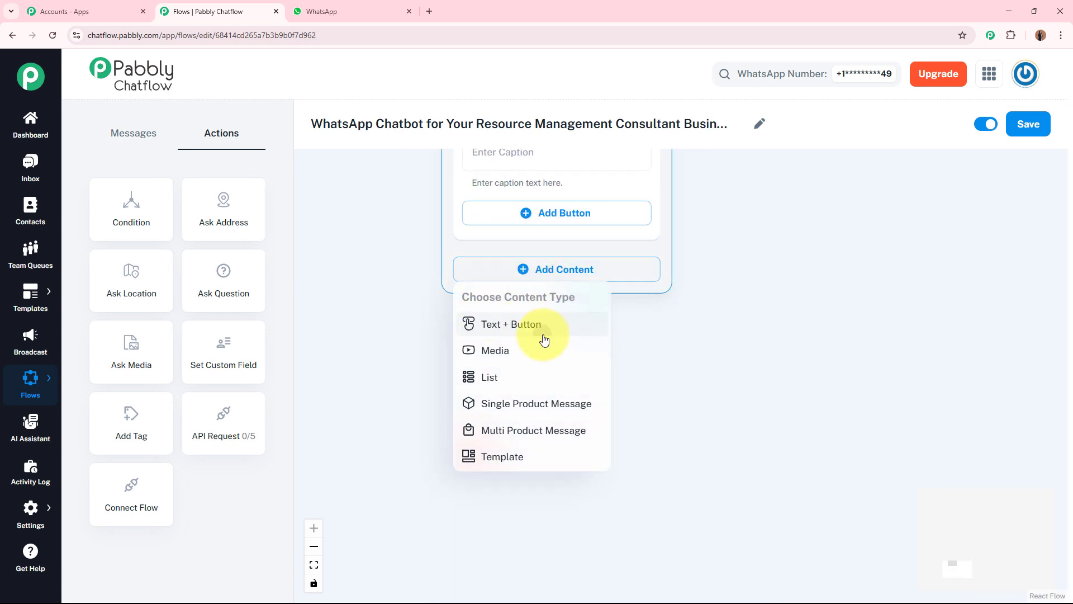
pyautogui.click(534, 330)
pyautogui.click(536, 305)
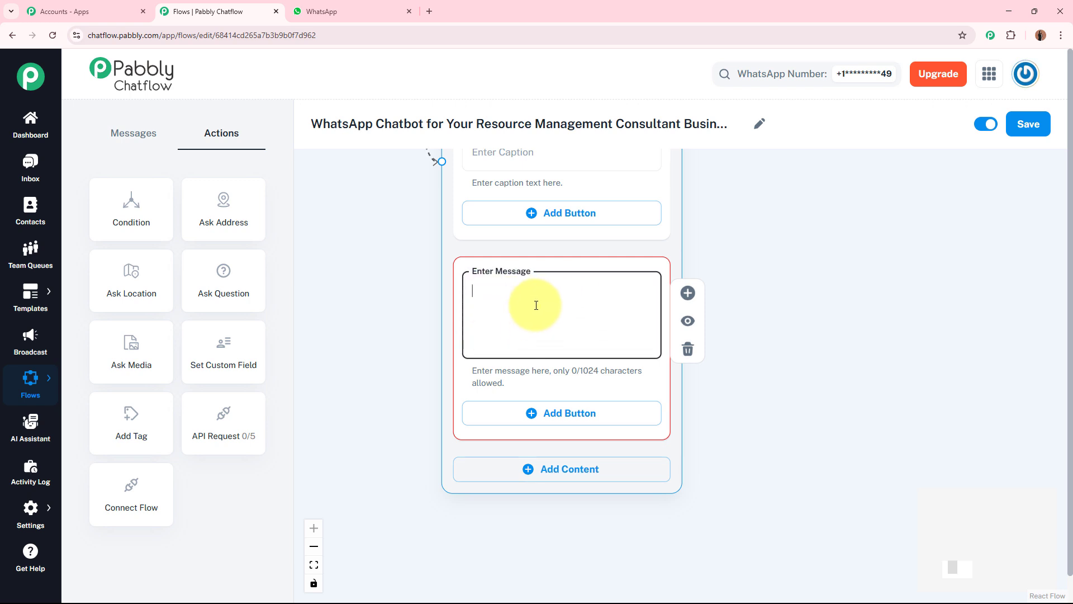
pyautogui.write("📘 Thanks for your interest in our Resource Optimization Guide.  Here's your free download 👆  This guide will help you identify hidden inefficiencies and improve resource ROI.")
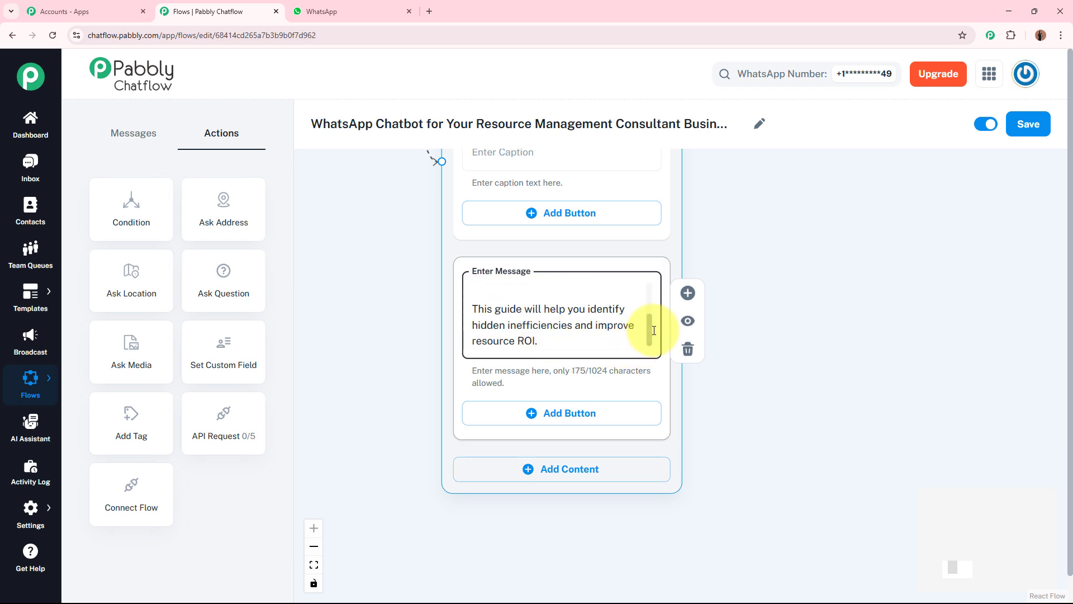
pyautogui.scroll(3, 615, 277)
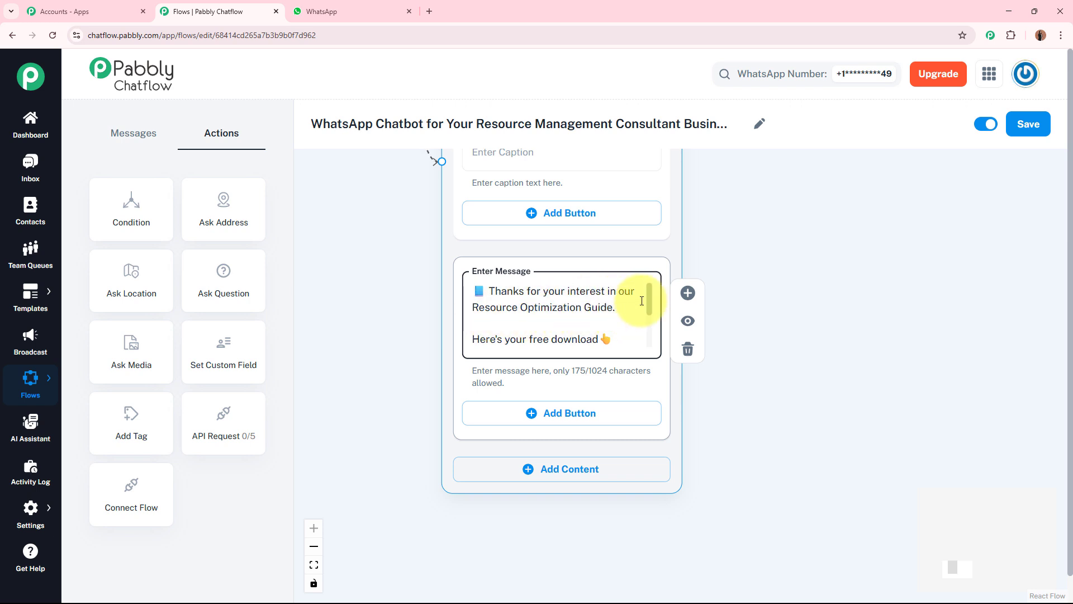
pyautogui.moveTo(648, 298); pyautogui.dragTo(649, 310)
pyautogui.moveTo(719, 186); pyautogui.dragTo(707, 338)
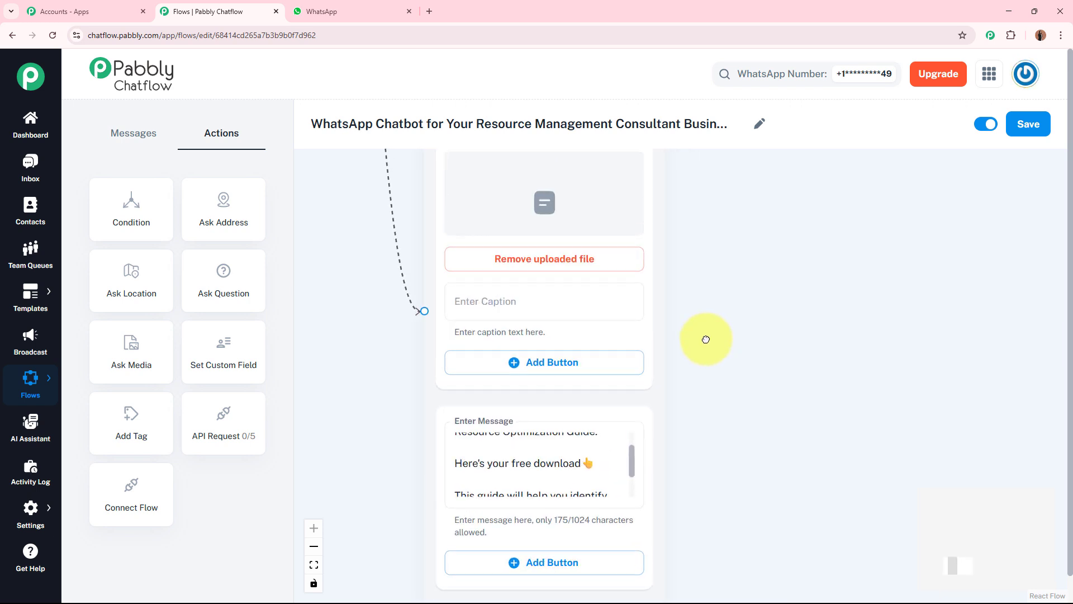
pyautogui.moveTo(778, 338); pyautogui.dragTo(782, 208)
pyautogui.moveTo(640, 335); pyautogui.dragTo(641, 358)
pyautogui.click(830, 233)
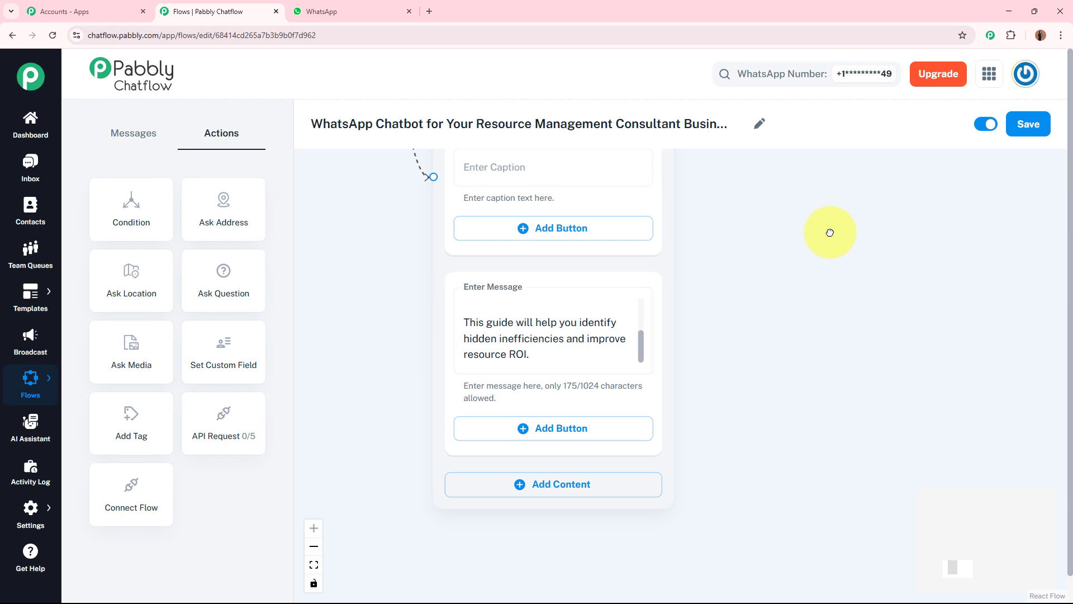
# Review the layout of the complete chatbot flow and save it
pyautogui.scroll(-5, 828, 230)
pyautogui.scroll(-3, 831, 315)
pyautogui.moveTo(861, 286); pyautogui.dragTo(607, 443)
pyautogui.scroll(-2, 624, 452)
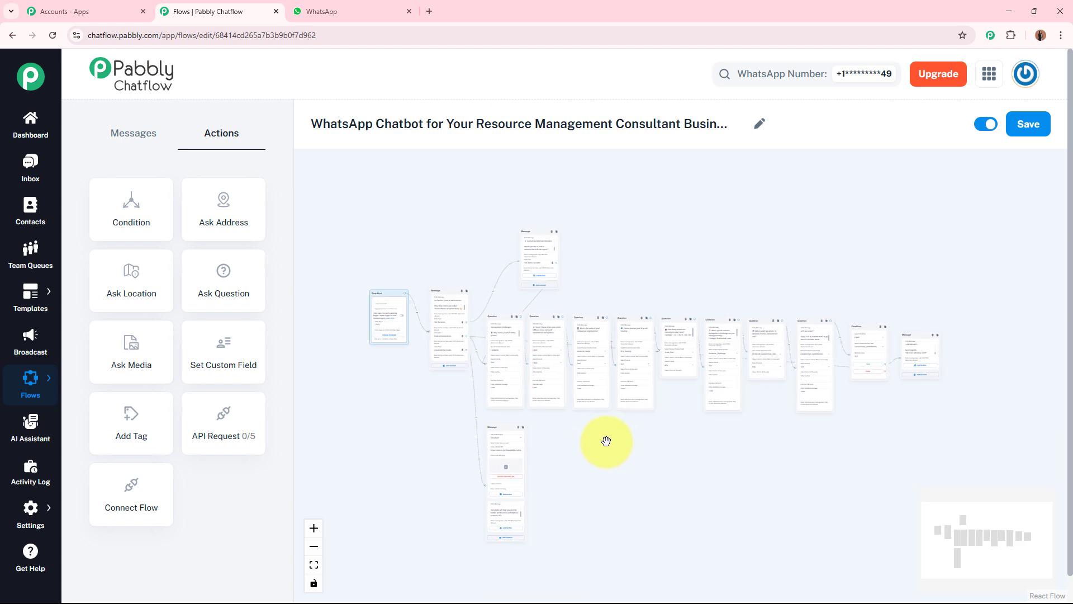
pyautogui.moveTo(668, 462); pyautogui.dragTo(685, 431)
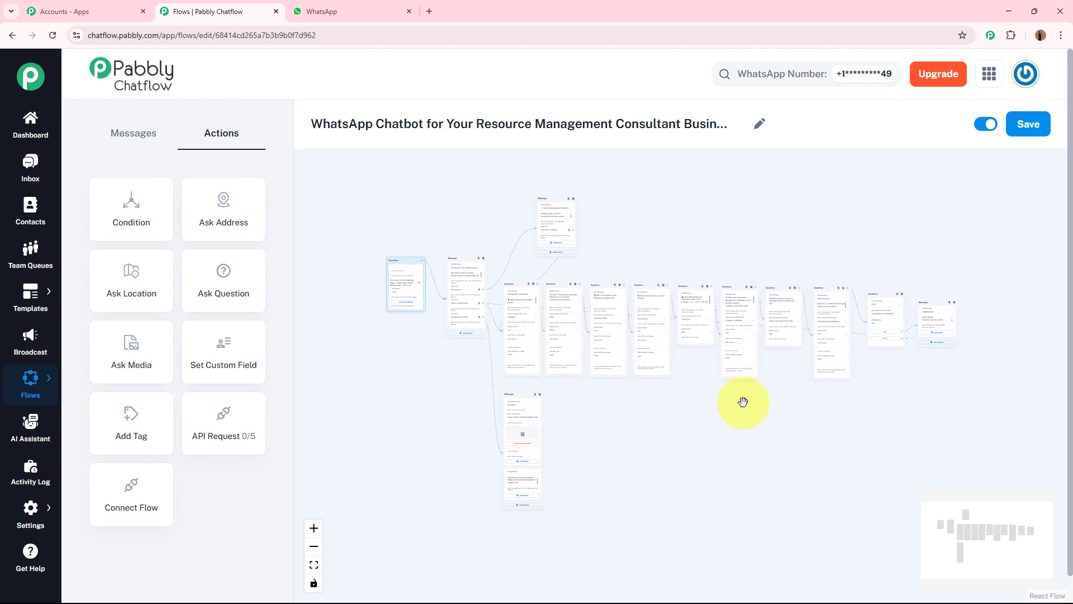
pyautogui.click(1025, 133)
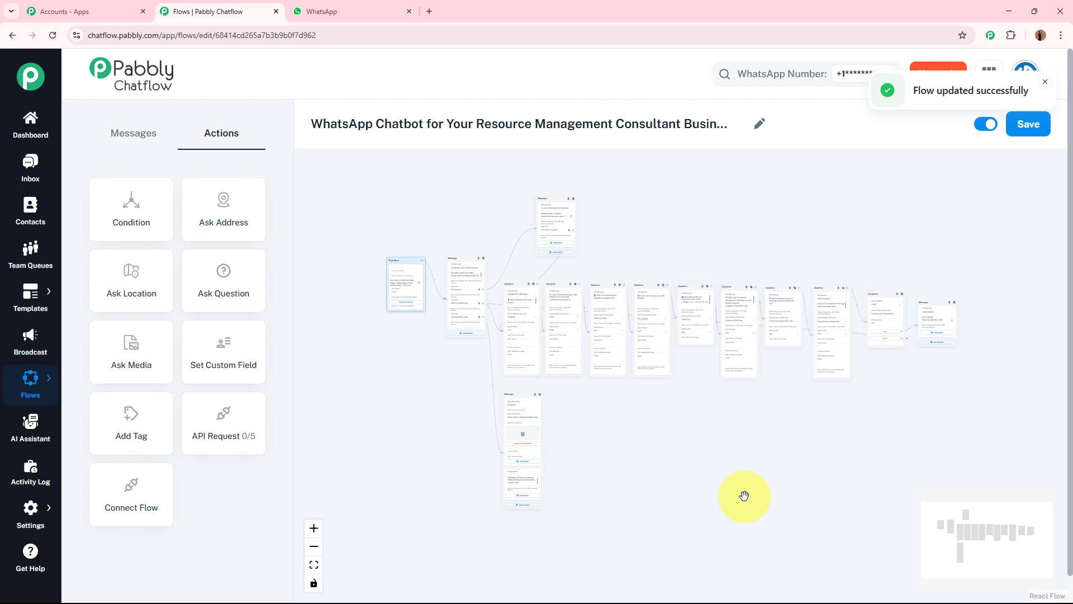
# Switch to WhatsApp and send "Hey, What services do you offer?" to the Pabbly Chatflow Bot
pyautogui.hotkey('ctrl', 'Tab')
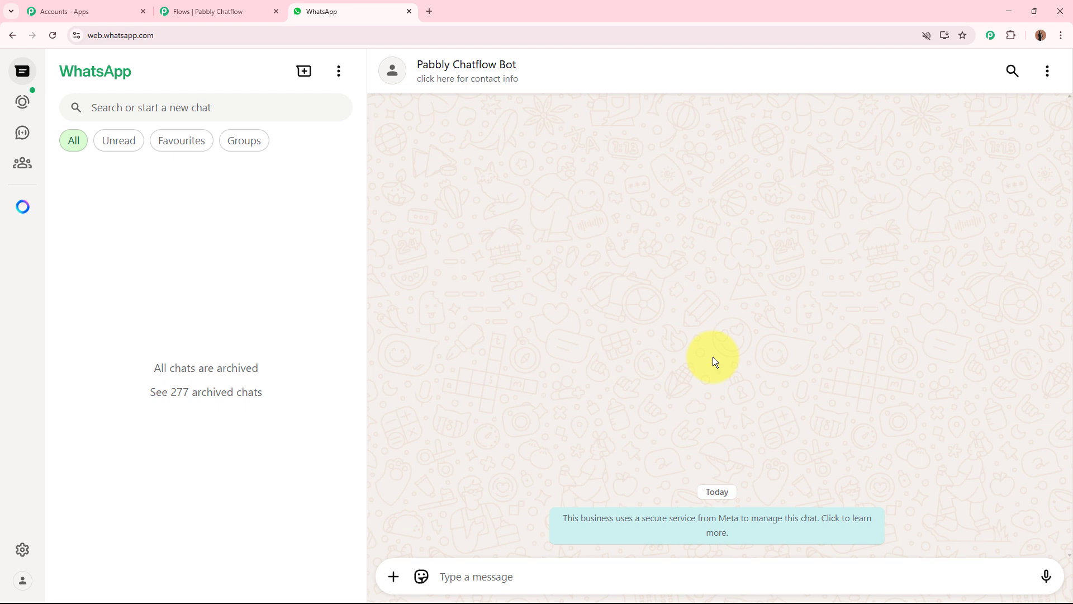
pyautogui.click(481, 569)
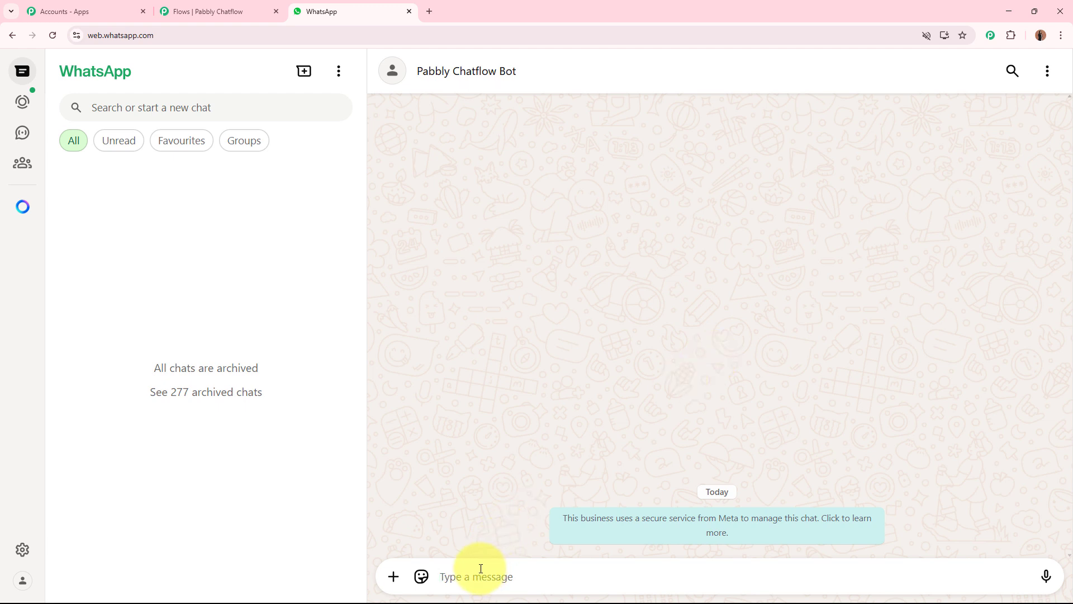
pyautogui.write('Hey, What services do you offer?')
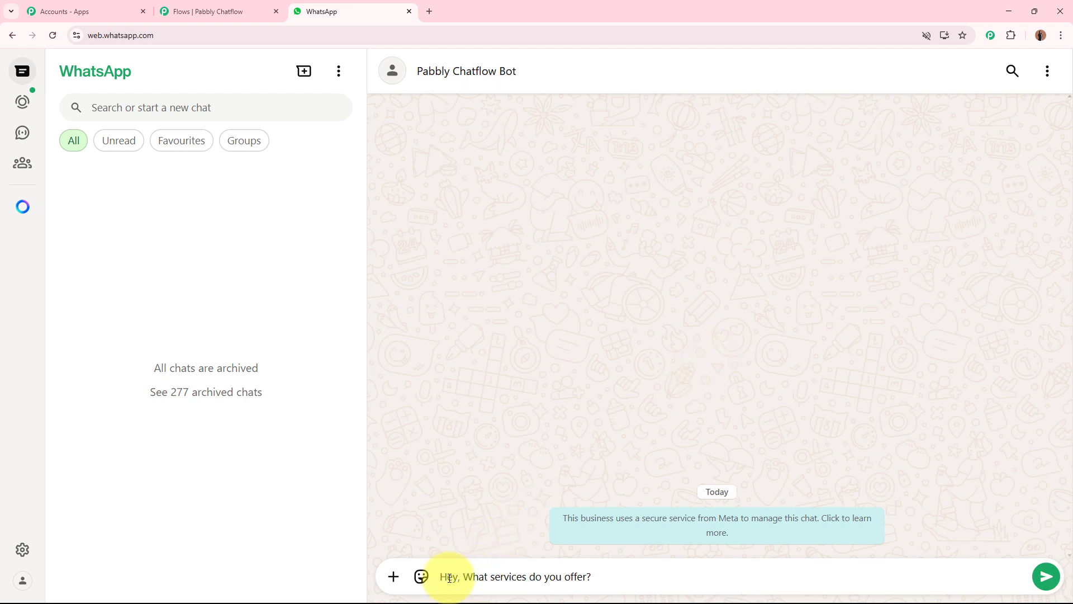
pyautogui.press('Return')
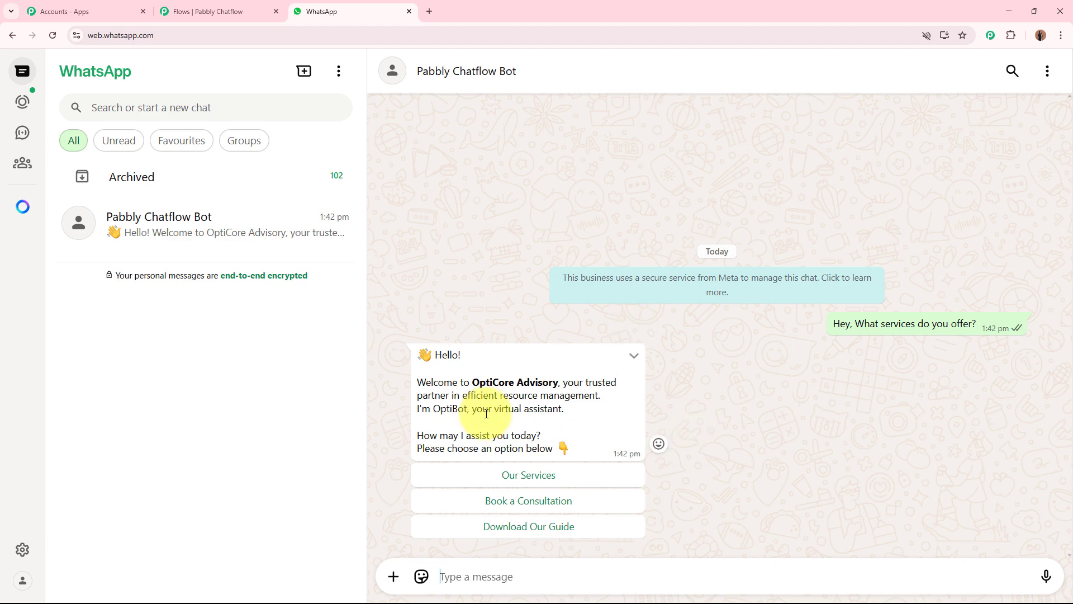
# Read the OptiCore Advisory welcome message and choose the Our Services reply
pyautogui.moveTo(420, 367); pyautogui.dragTo(571, 424)
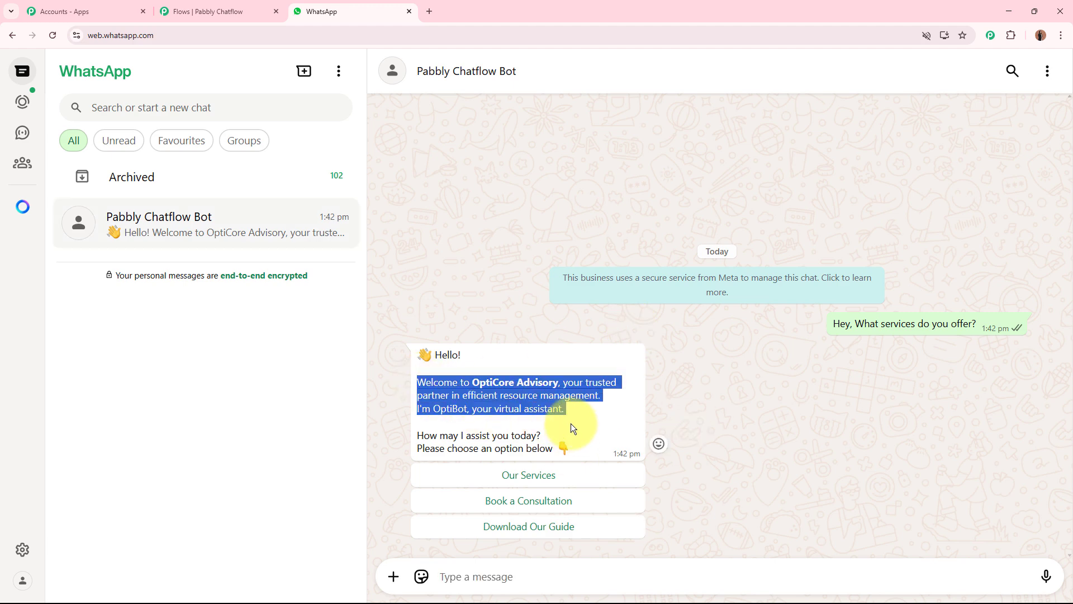
pyautogui.click(556, 440)
pyautogui.click(570, 479)
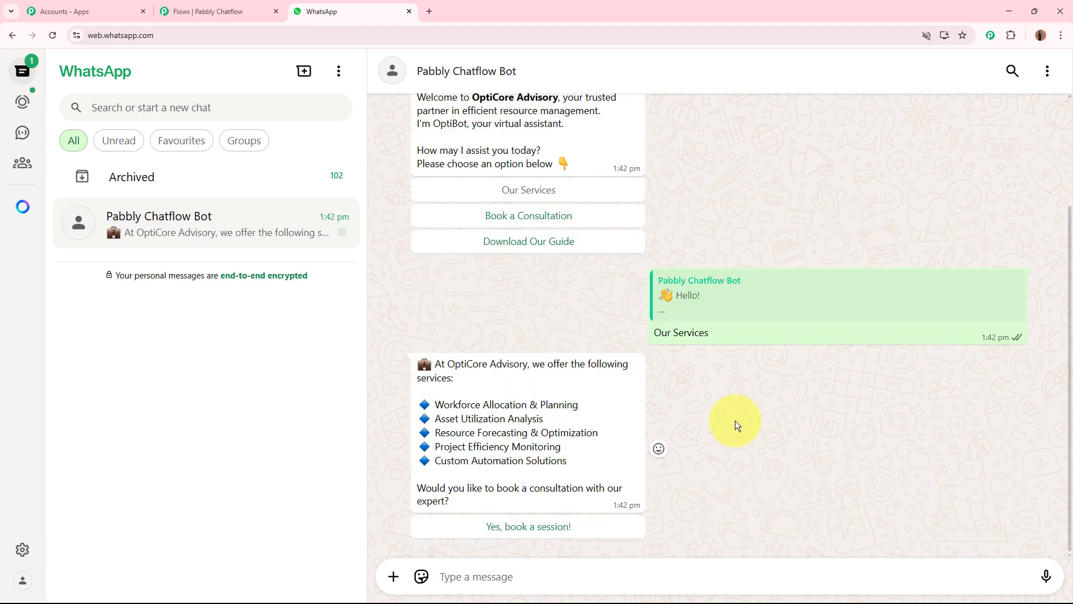
# Read the list of offered services and reply with "Yes, book a session!"
pyautogui.moveTo(435, 404); pyautogui.dragTo(599, 458)
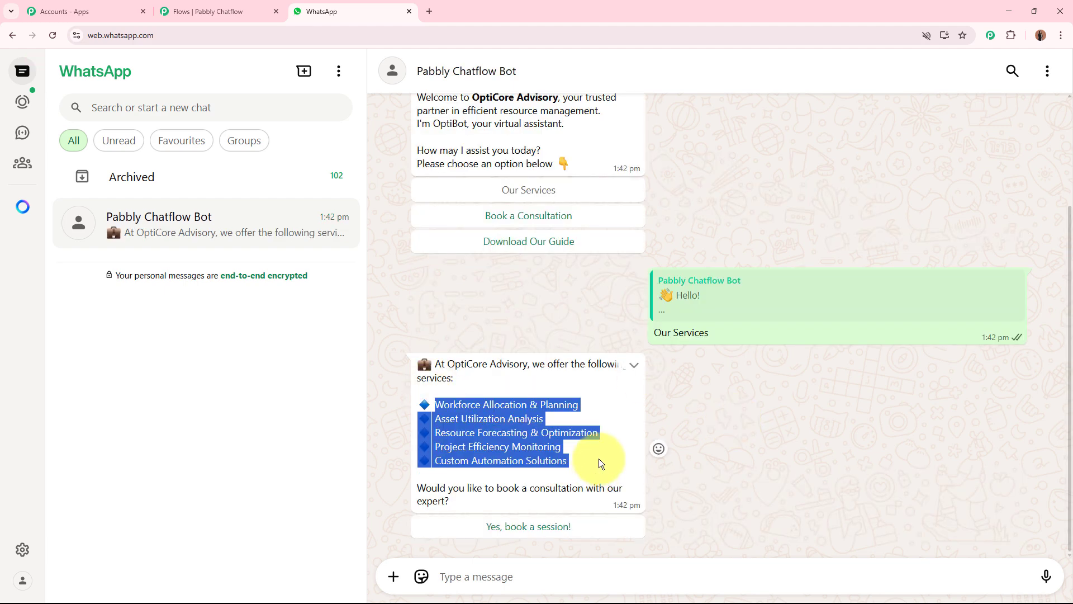
pyautogui.click(599, 459)
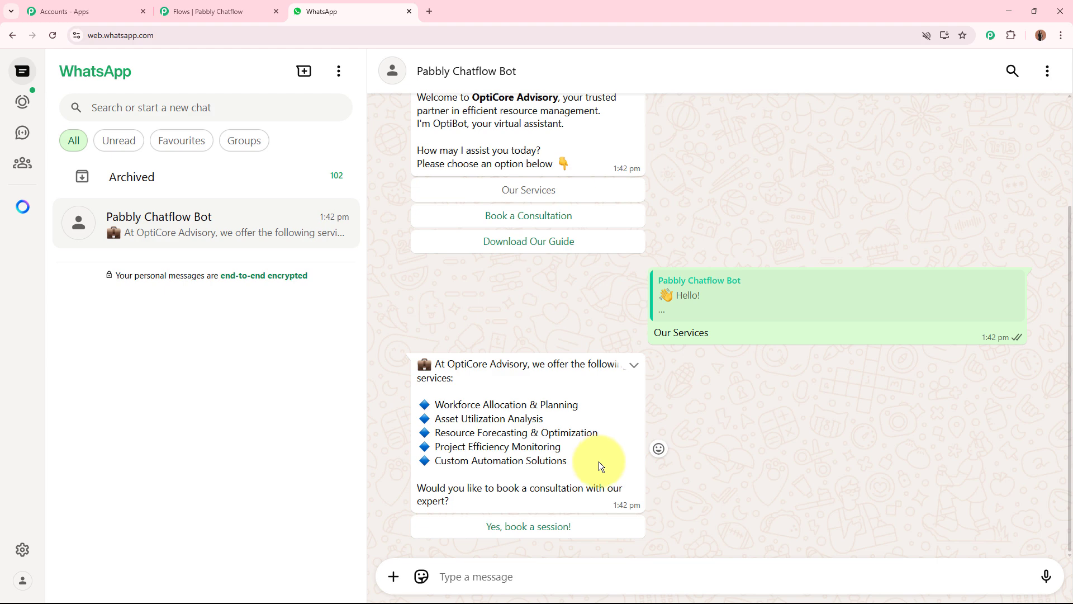
pyautogui.click(540, 527)
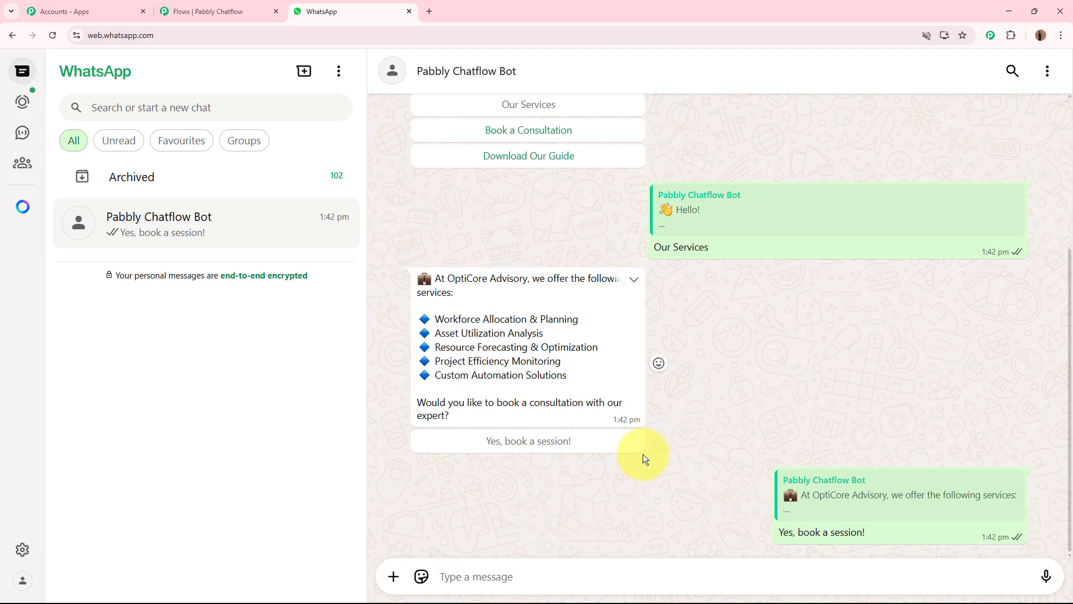
# Answer the bot's first two booking questions with the customer's full name and email address
pyautogui.click(572, 568)
pyautogui.write('New User')
pyautogui.press('Return')
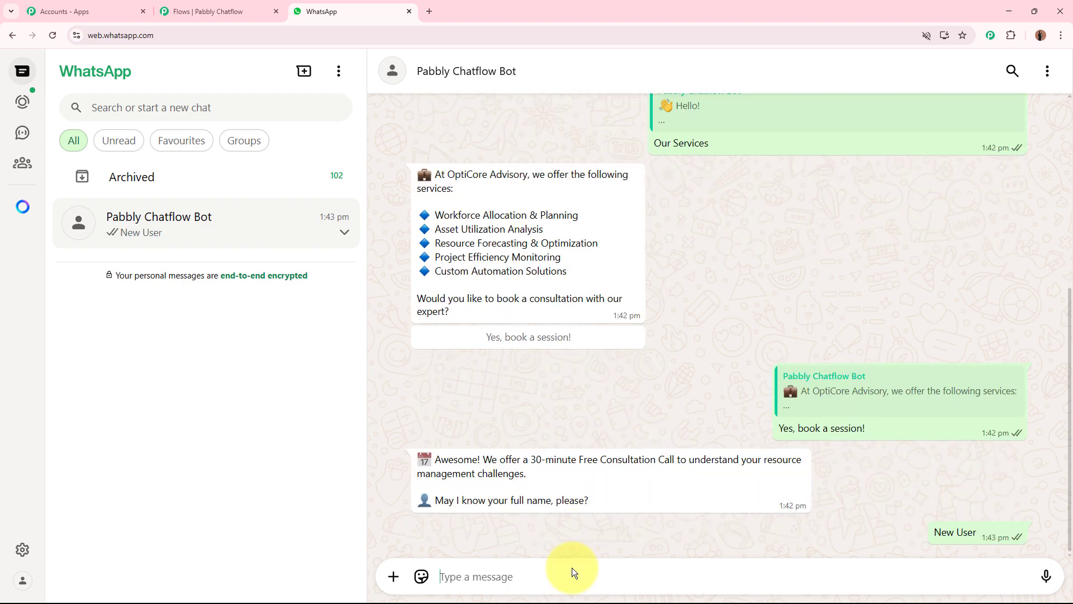
pyautogui.press('Return')
# Answer the company, location and team size questions with XYZ Company, "Indore, India" and 100+
pyautogui.write('XYZ Company')
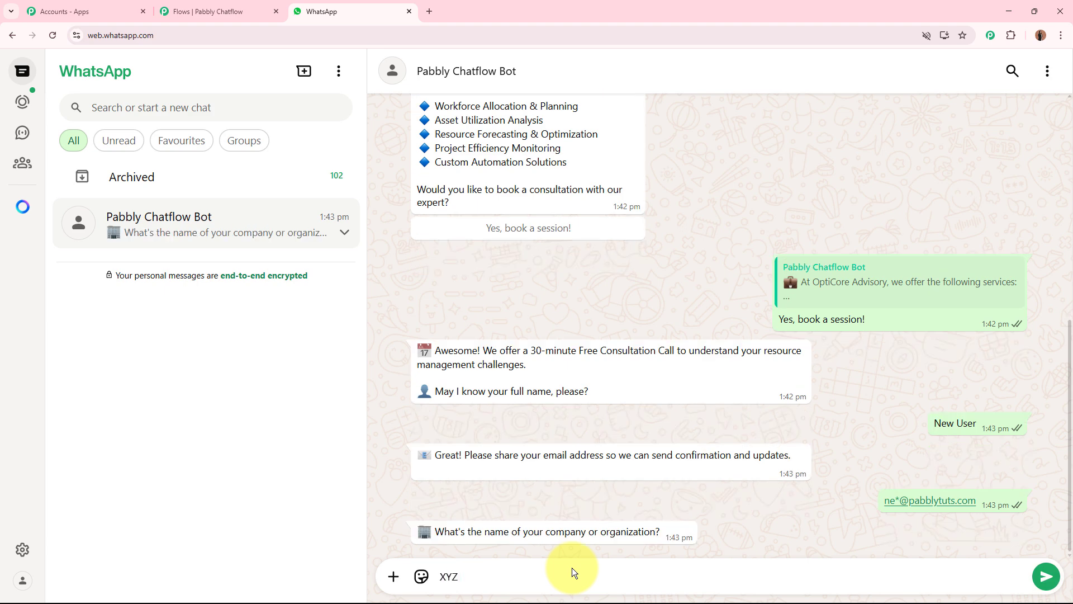
pyautogui.press('Return')
pyautogui.write('Indore, India')
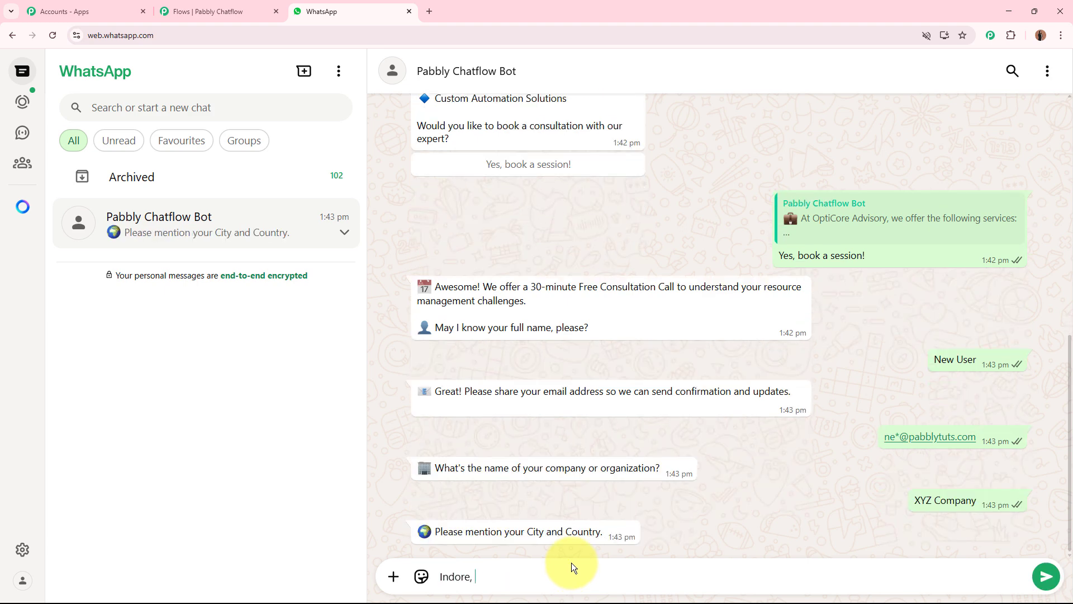
pyautogui.press('Return')
pyautogui.write('100+')
pyautogui.press('Return')
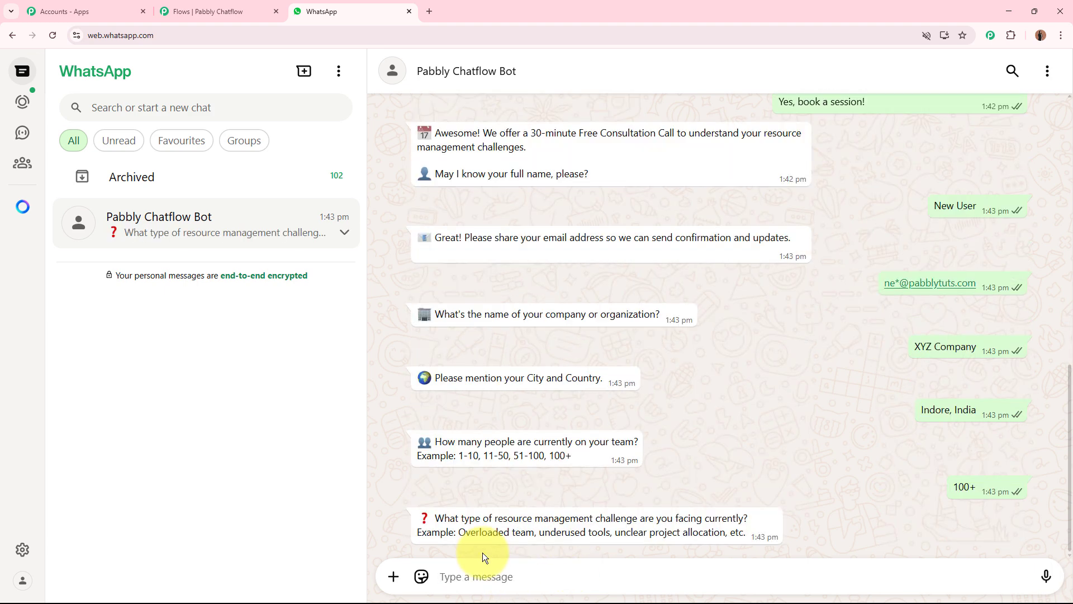
# Answer the resource challenge question with "underused tools" and the preferred schedule question with "Afternoon at 02:00 PM"
pyautogui.moveTo(611, 532); pyautogui.dragTo(540, 532)
pyautogui.hotkey('ctrl', 'c')
pyautogui.click(562, 574)
pyautogui.hotkey('ctrl', 'v')
pyautogui.press('Return')
pyautogui.write('Afternoon')
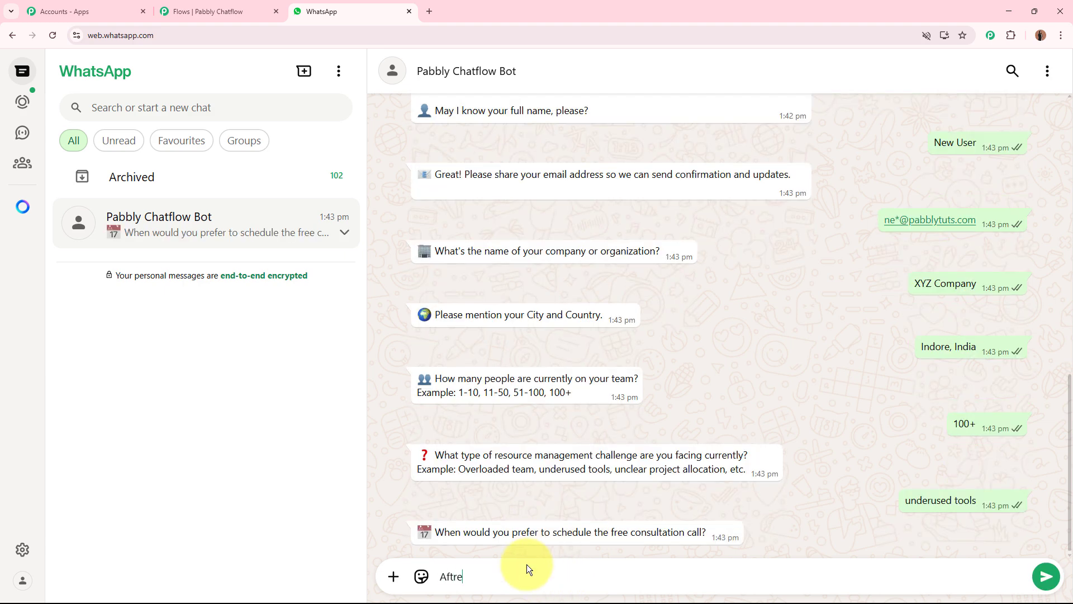
pyautogui.write(' at 02:00 PM')
pyautogui.press('Return')
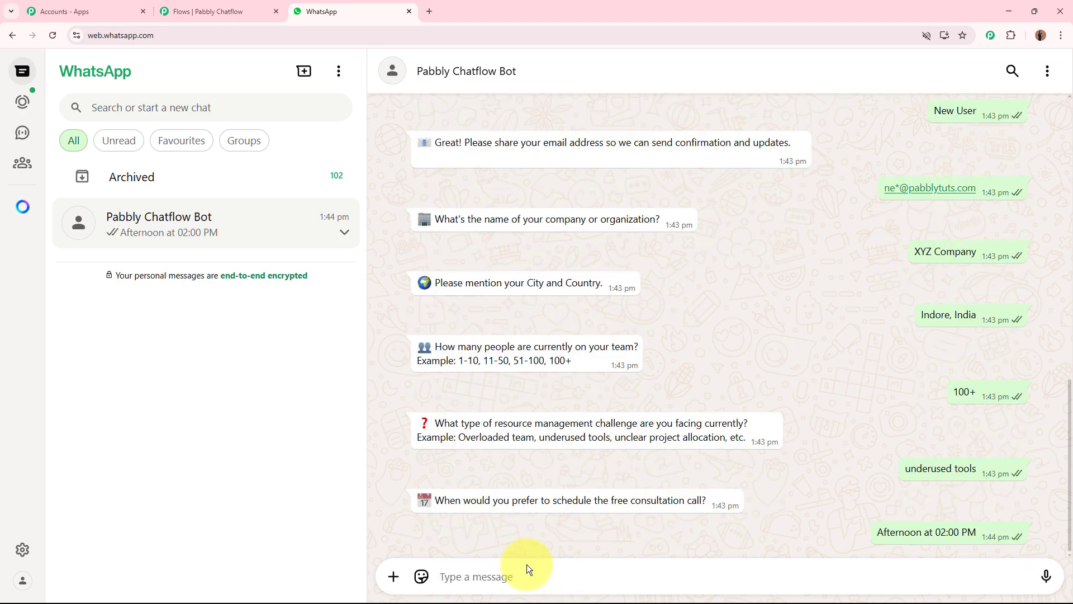
# Review the submitted booking answers and read the bot's YES or NO confirmation request for the free consultation
pyautogui.scroll(3, 759, 399)
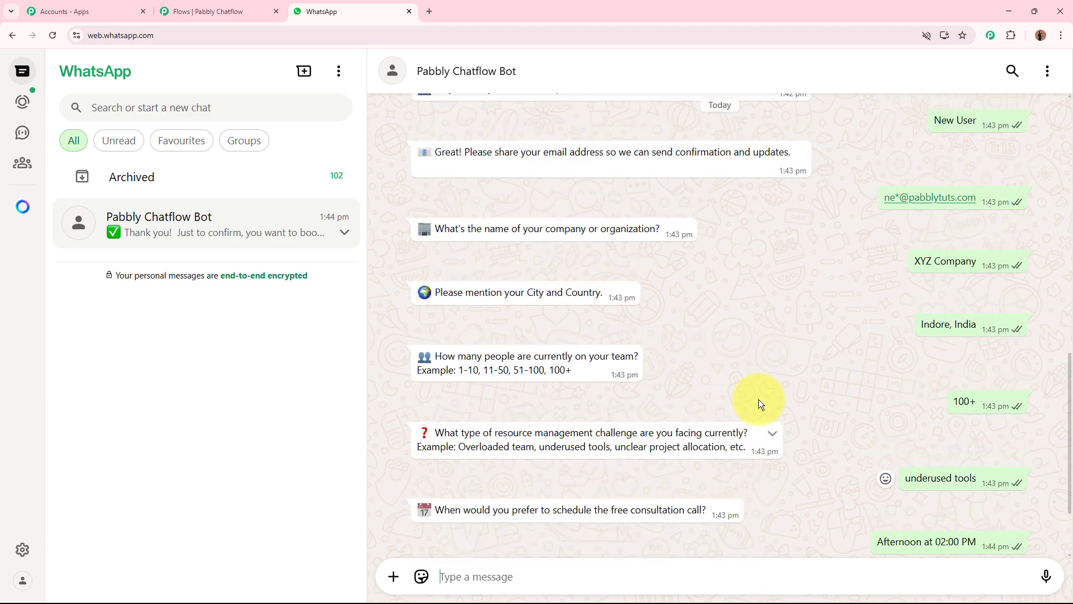
pyautogui.scroll(-2, 759, 400)
pyautogui.scroll(-1, 759, 399)
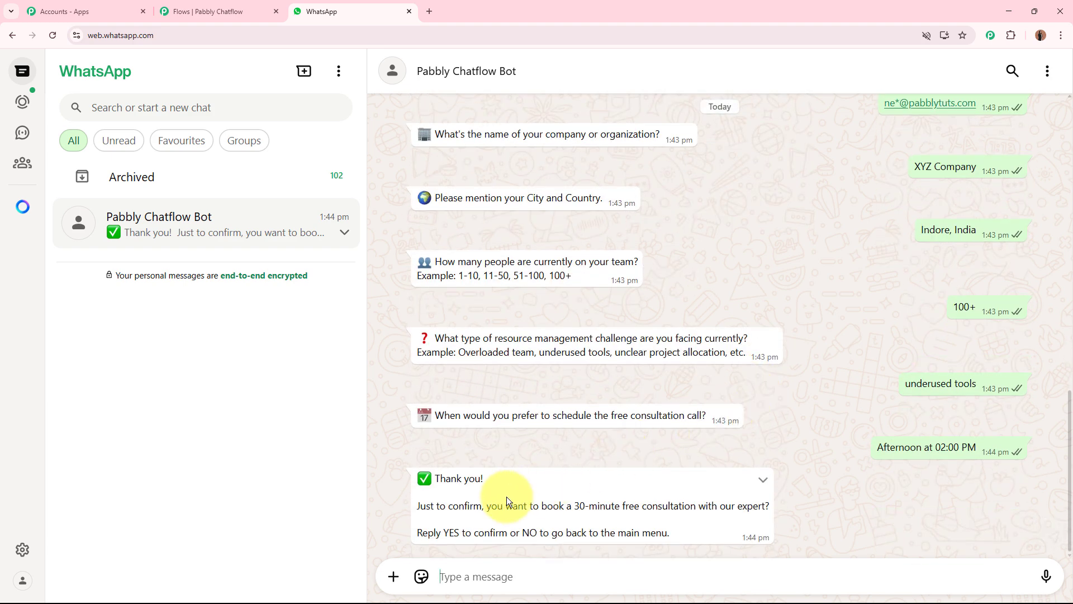
pyautogui.moveTo(422, 505); pyautogui.dragTo(481, 505)
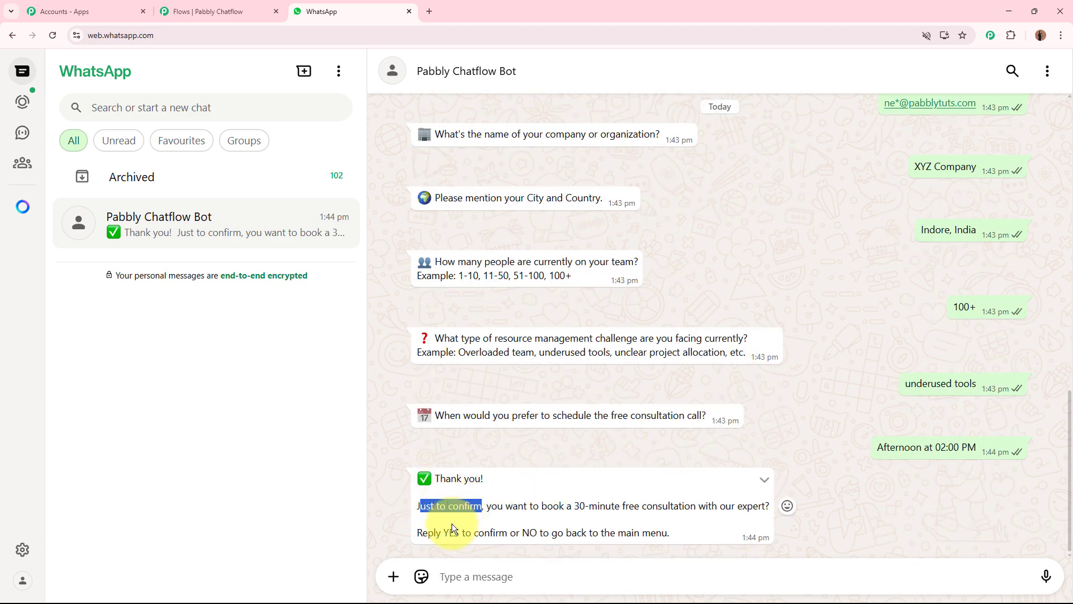
pyautogui.moveTo(424, 532); pyautogui.dragTo(685, 531)
pyautogui.click(686, 531)
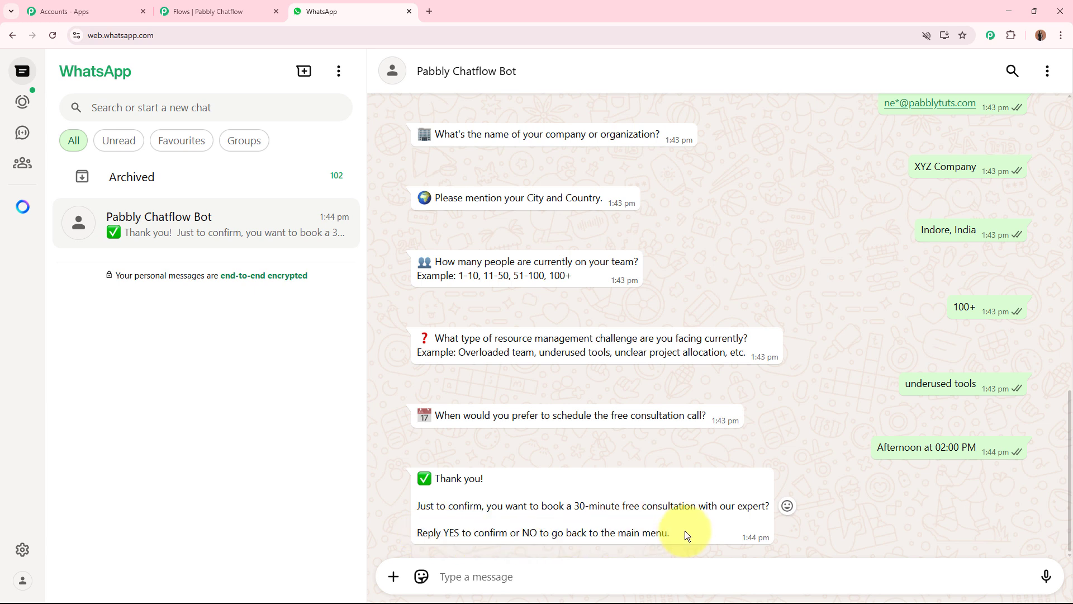
# Reply NO to the consultation confirmation request and review the bot's response against its main menu instruction
pyautogui.click(527, 577)
pyautogui.write('N')
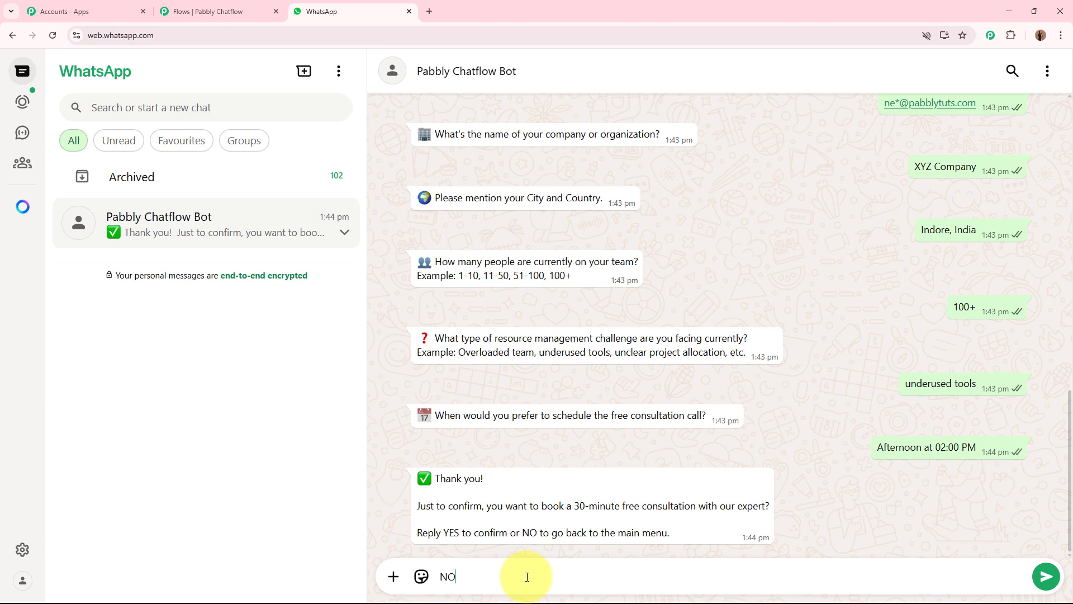
pyautogui.write('O')
pyautogui.press('Return')
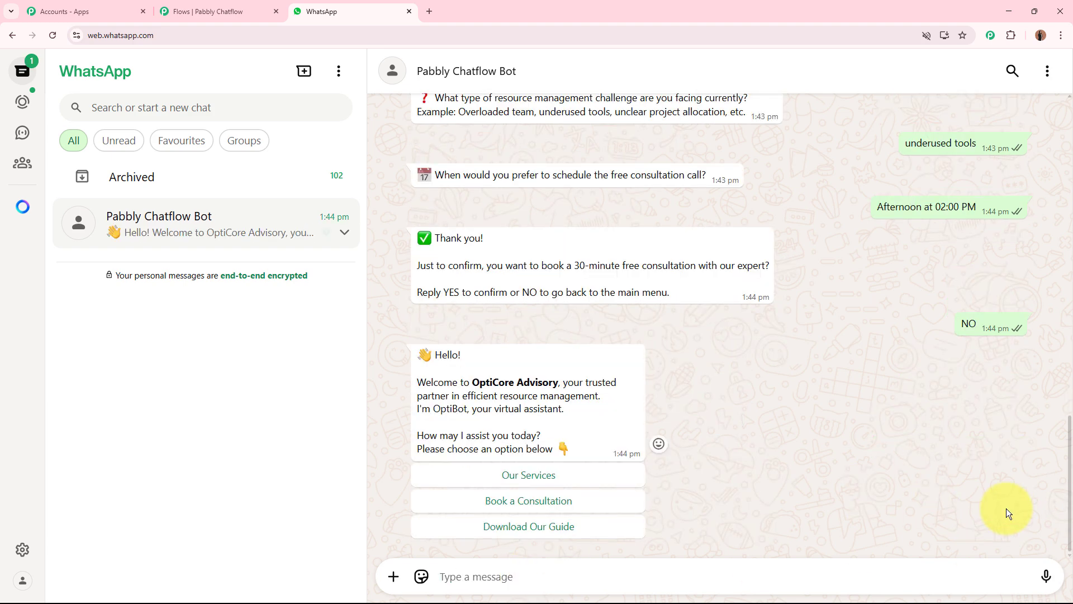
pyautogui.moveTo(435, 355); pyautogui.dragTo(566, 409)
pyautogui.moveTo(576, 291); pyautogui.dragTo(698, 293)
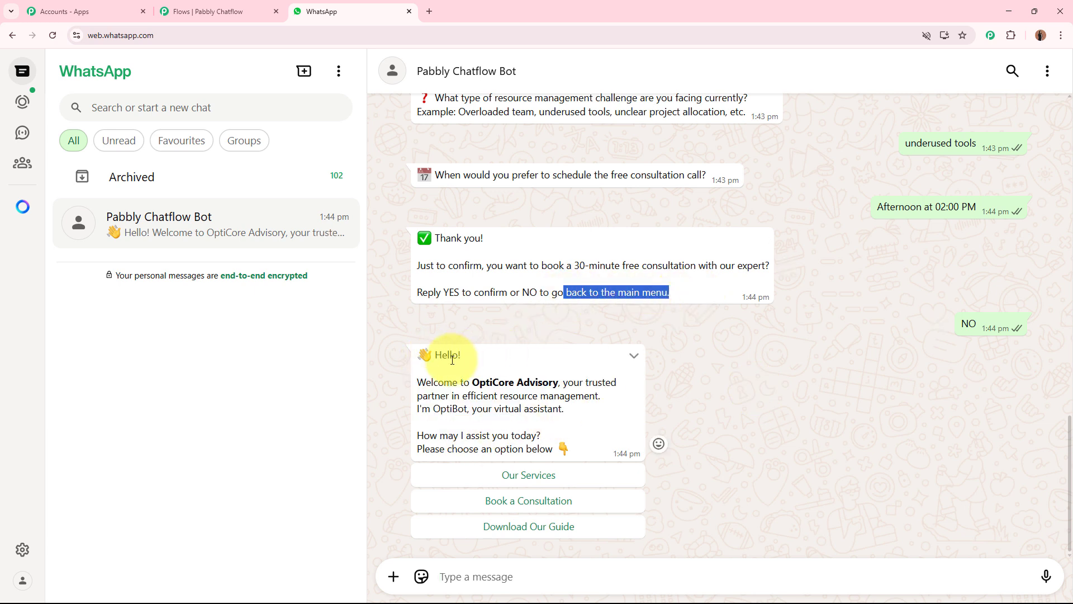
pyautogui.moveTo(435, 357); pyautogui.dragTo(581, 449)
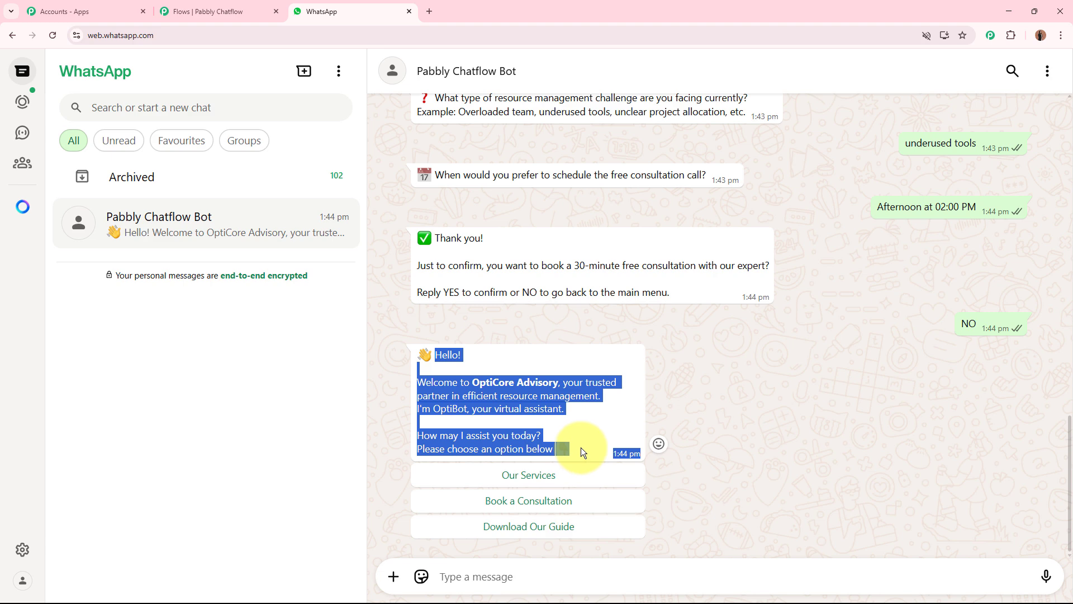
pyautogui.click(581, 448)
# Choose Download Our Guide, download Resource_Optimization_Guide_OptiCore_Advisory.pdf from the chat, and return to the Pabbly Chatflow flow editor
pyautogui.click(556, 526)
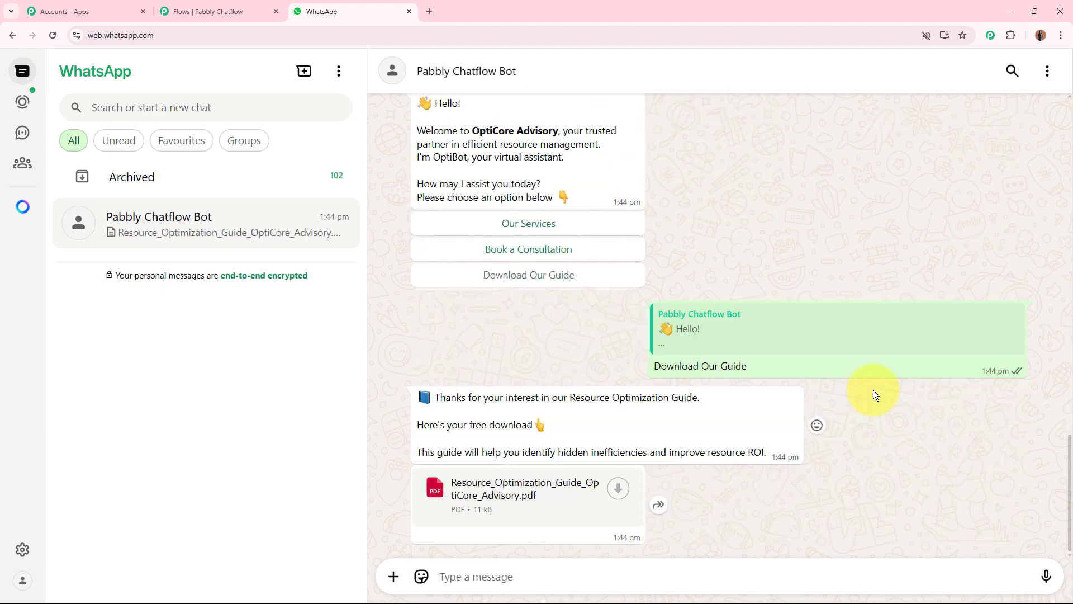
pyautogui.click(550, 492)
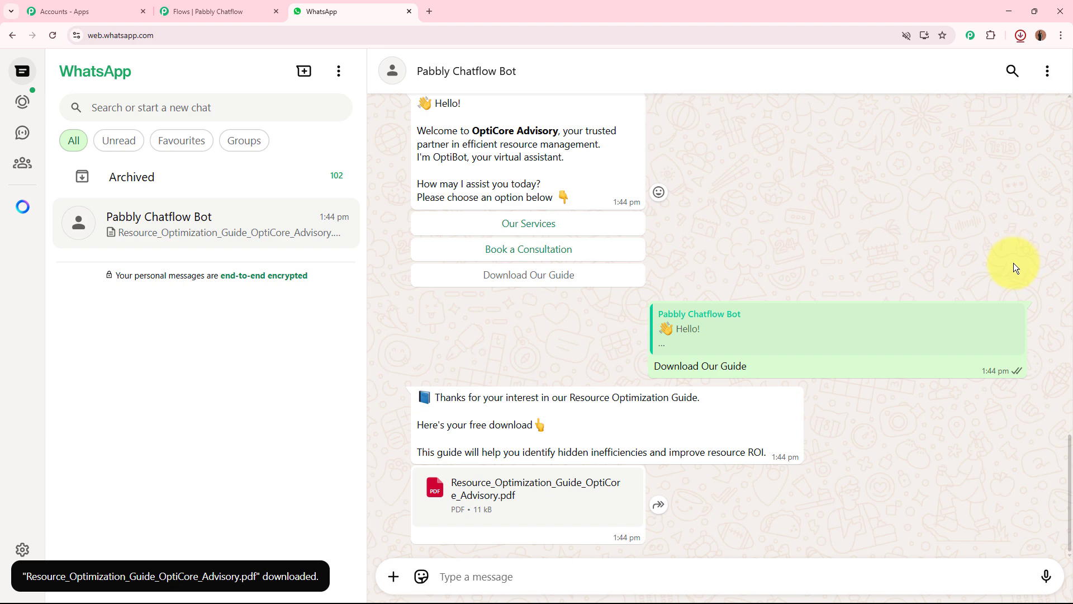
pyautogui.click(232, 6)
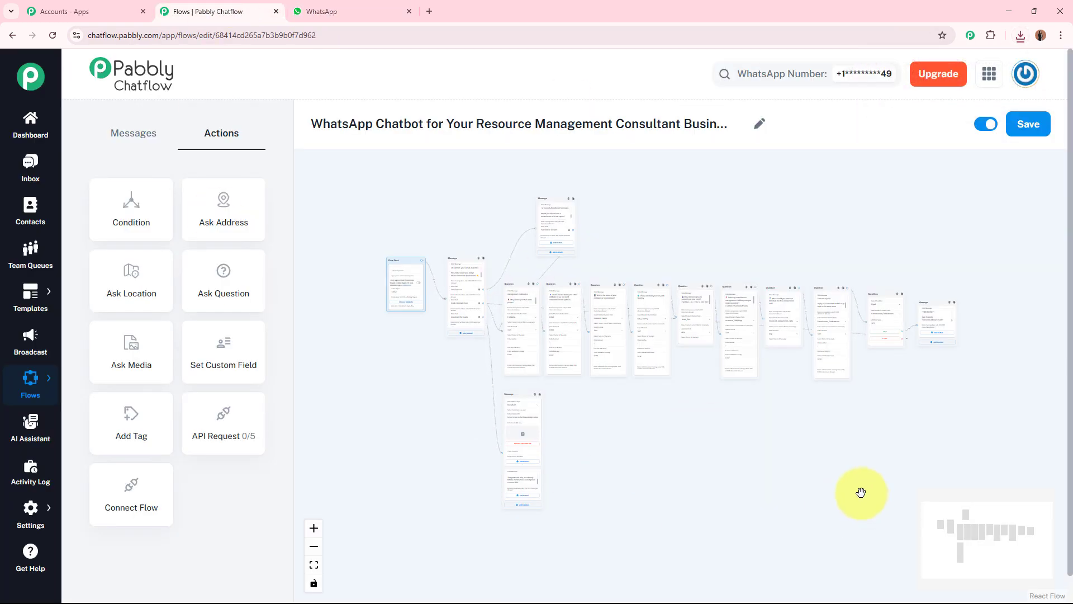